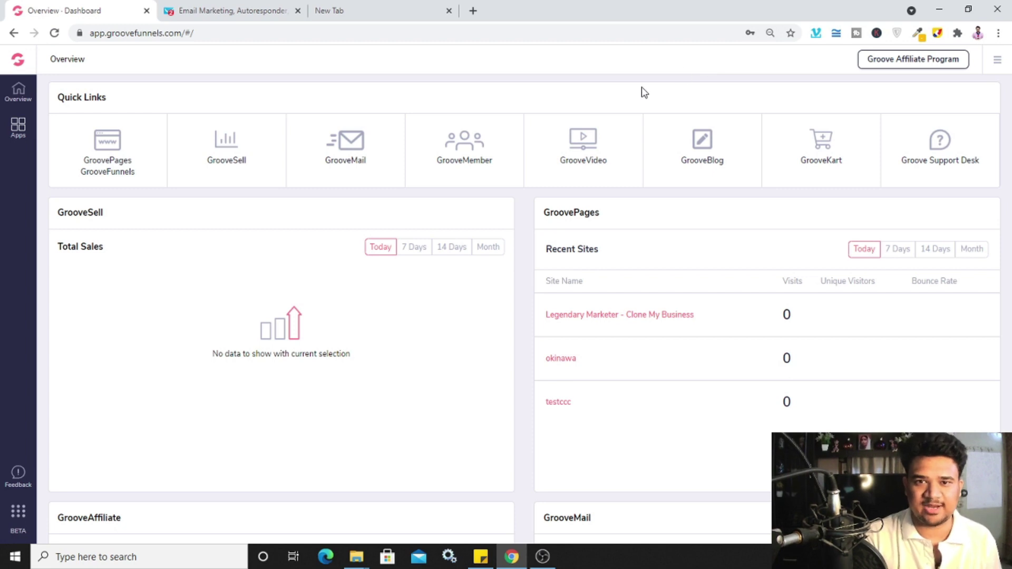
View the GetResponse tools list, then return to the GrooveFunnels overview dashboard
left_click(248, 16)
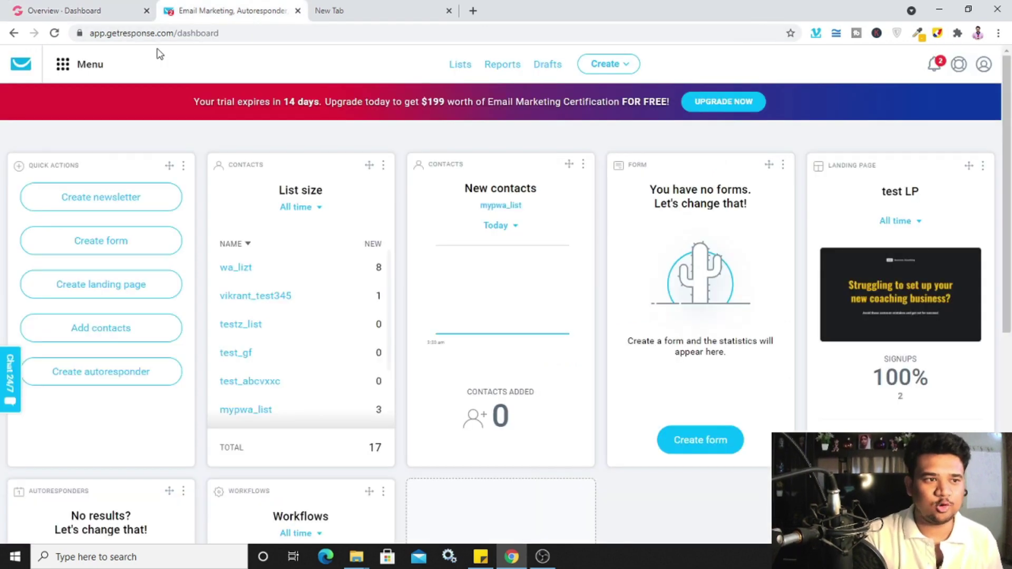
left_click(62, 66)
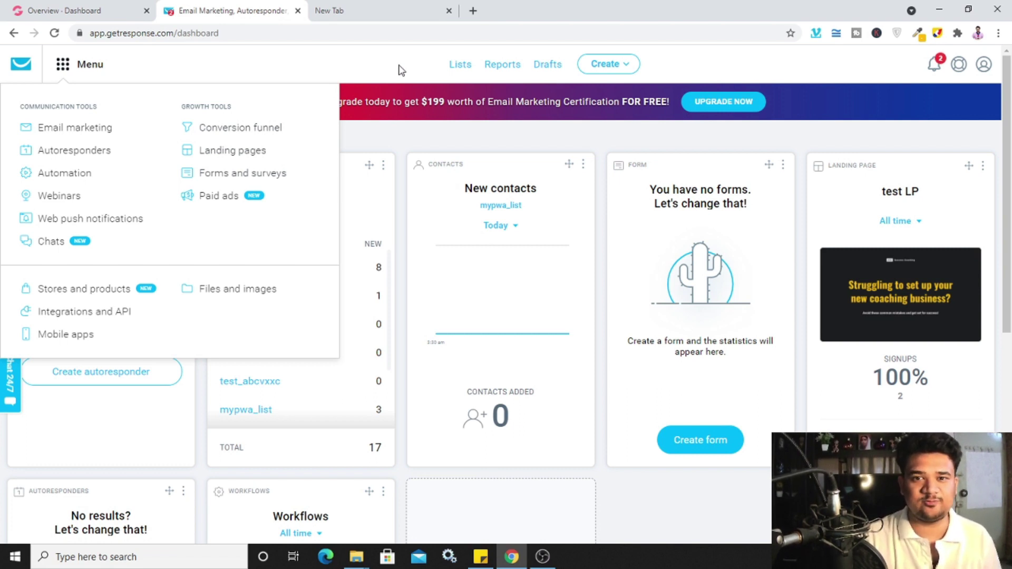
left_click(80, 11)
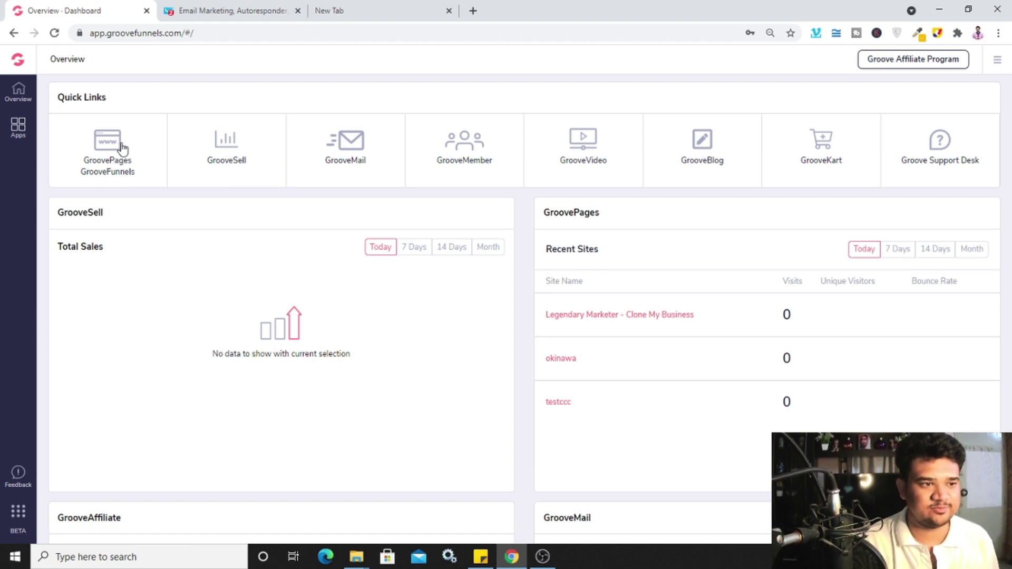
Create a new blank-template GroovePages site named EmailMkt and start building
left_click(111, 152)
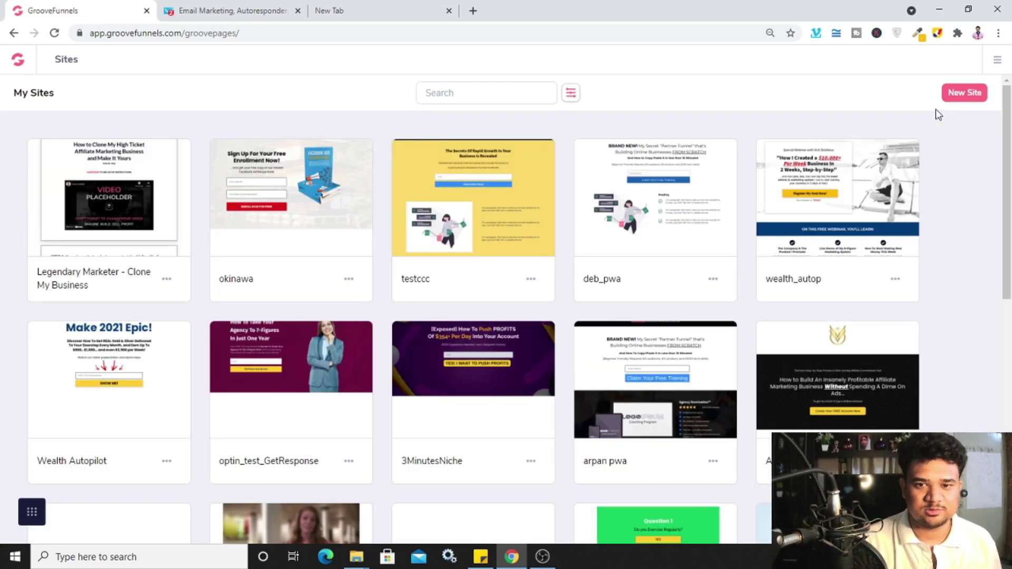
left_click(957, 103)
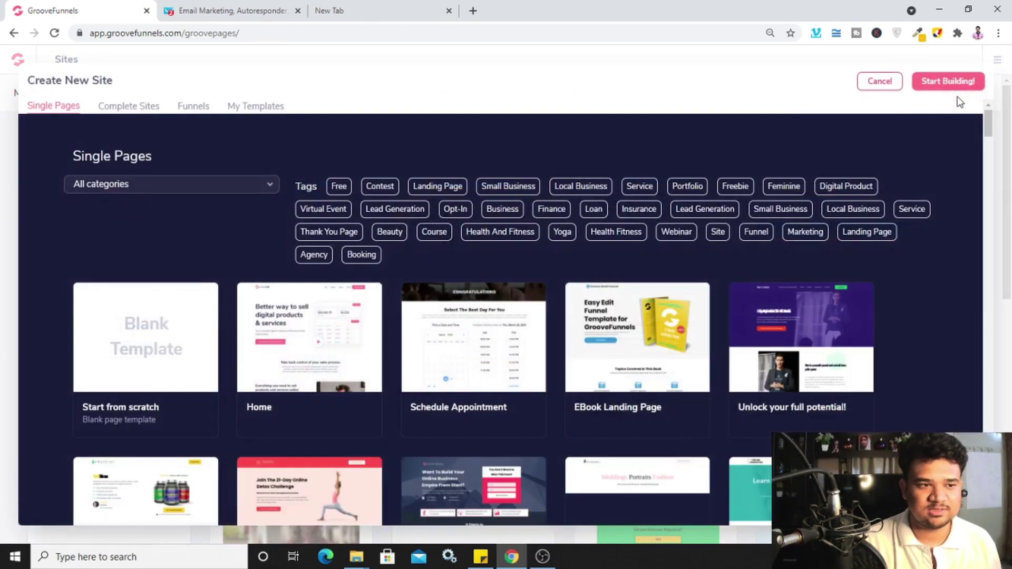
left_click(164, 311)
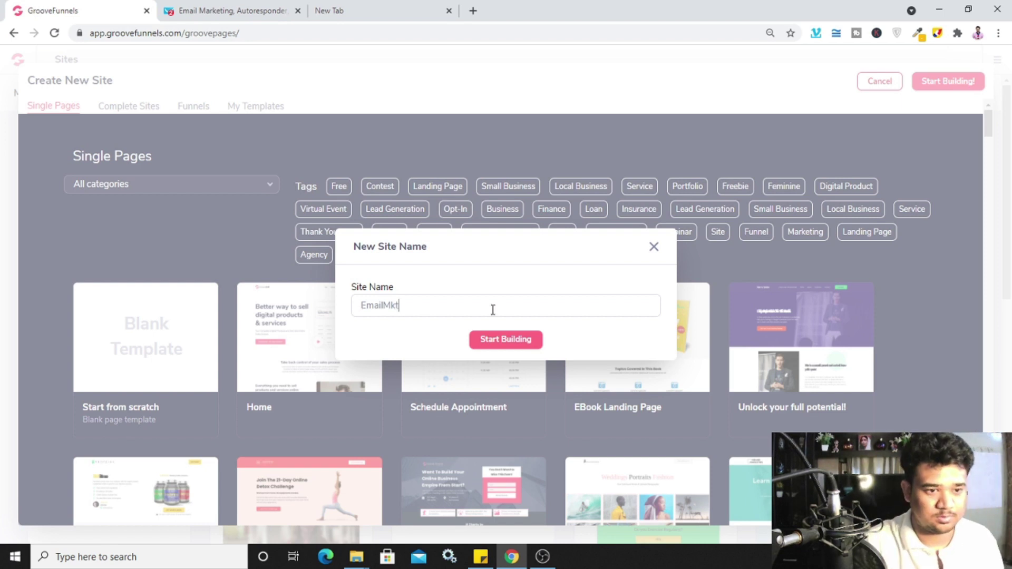
left_click(507, 341)
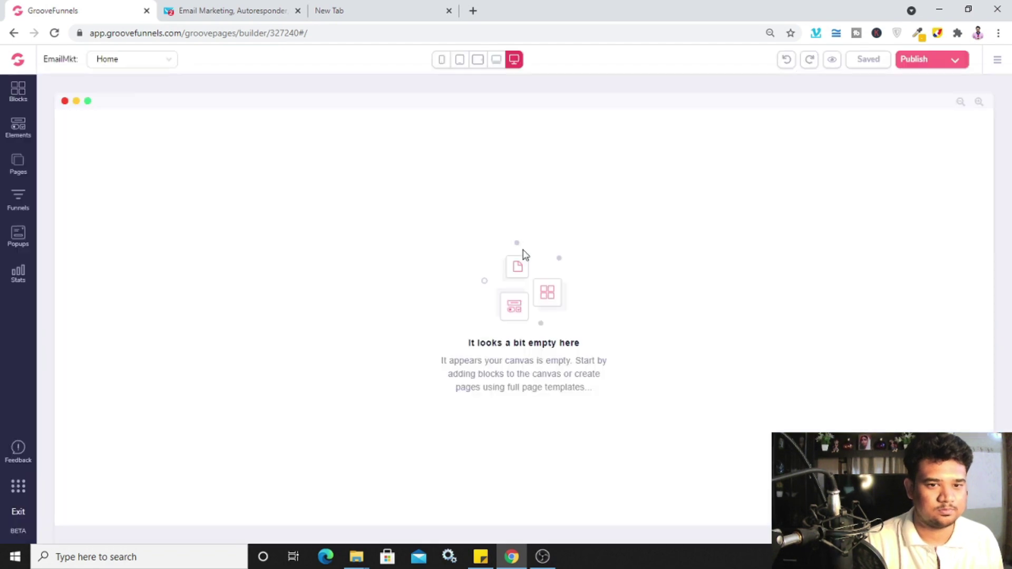
Open the Blocks library and browse the Lead Magnets block designs
left_click(20, 98)
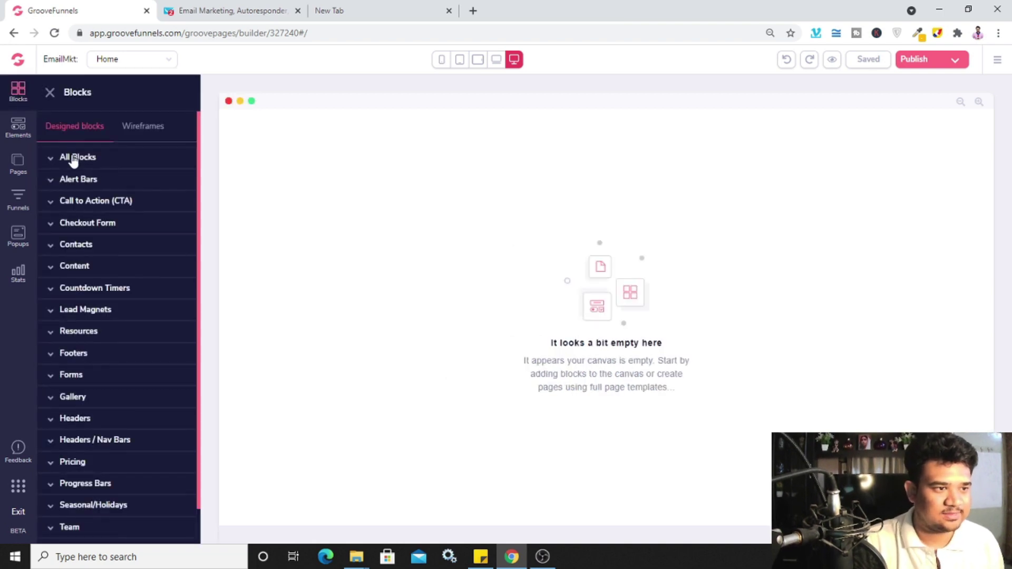
left_click(89, 312)
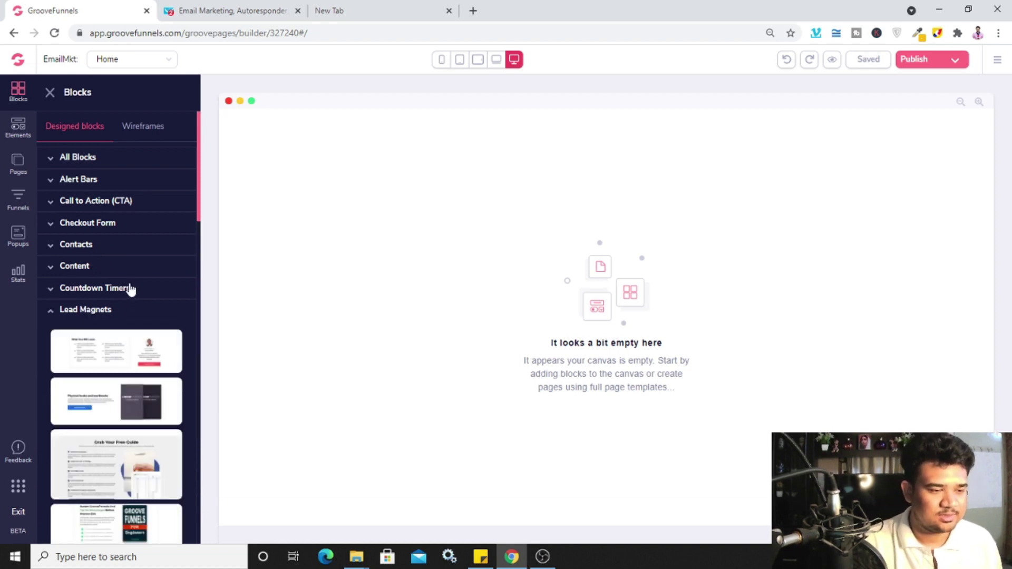
scroll(128, 287, "down", 3)
scroll(148, 248, "down", 4)
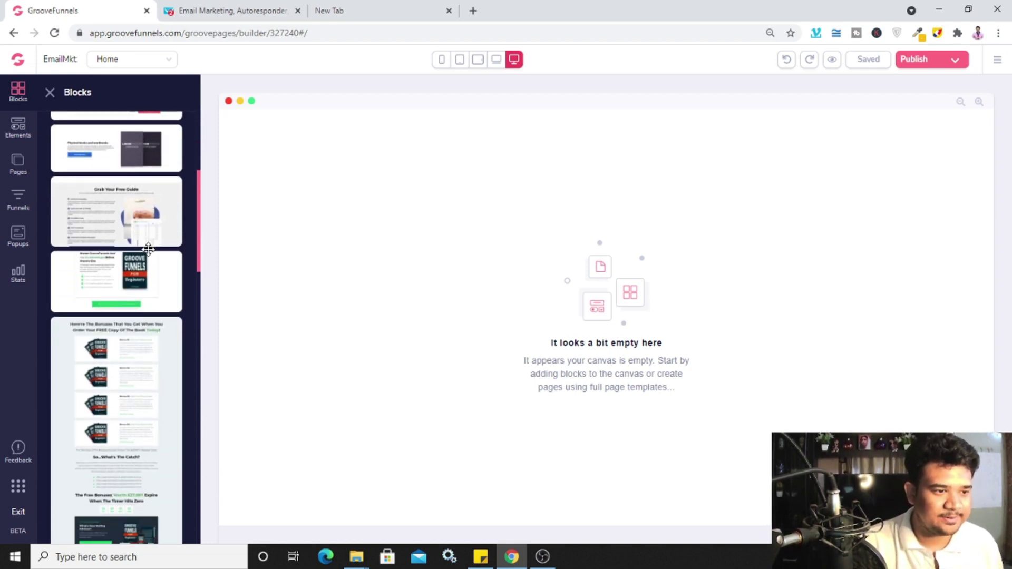
scroll(148, 245, "down", 5)
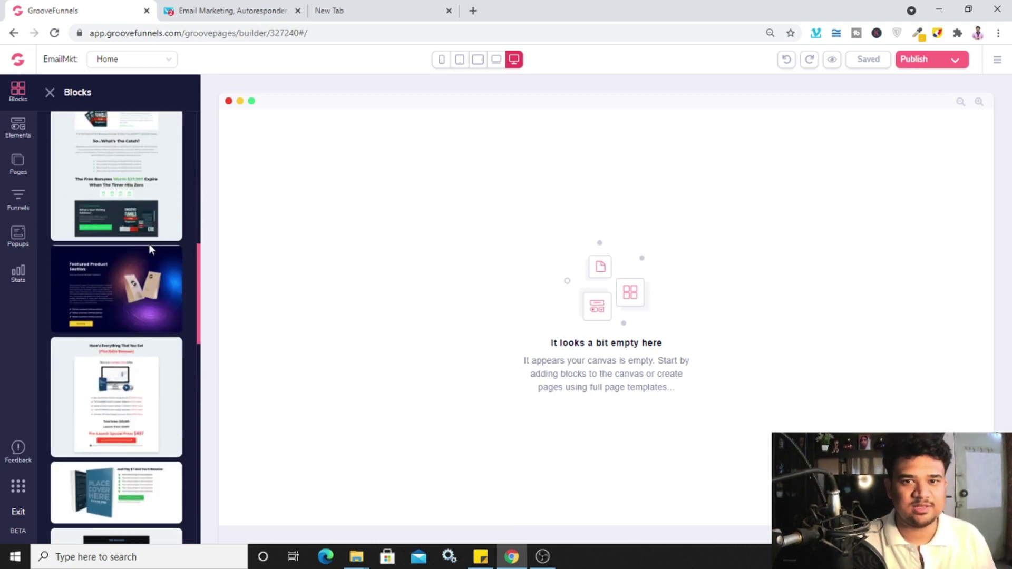
scroll(149, 244, "down", 5)
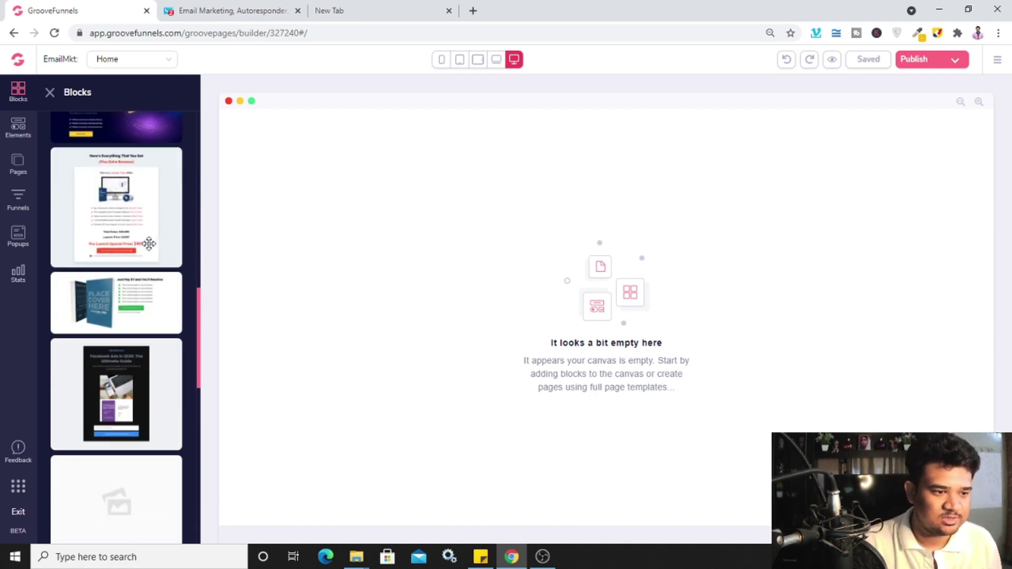
scroll(149, 243, "down", 4)
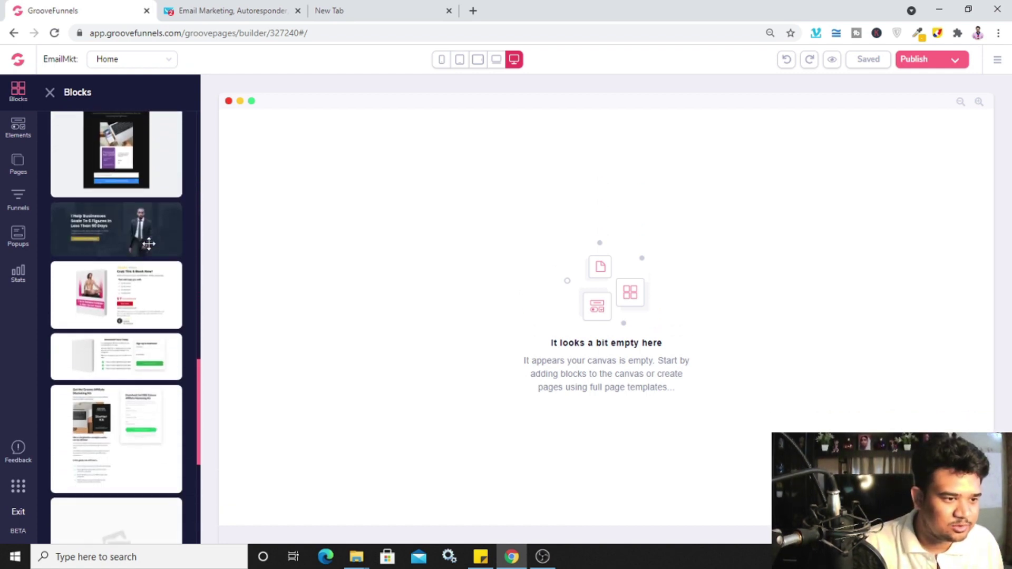
scroll(157, 261, "down", 3)
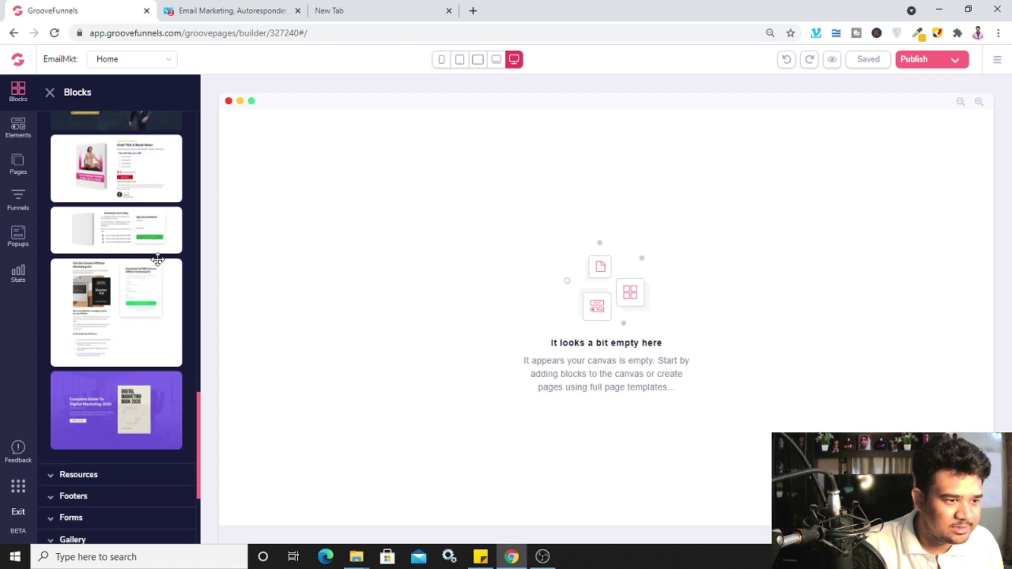
scroll(131, 306, "up", 9)
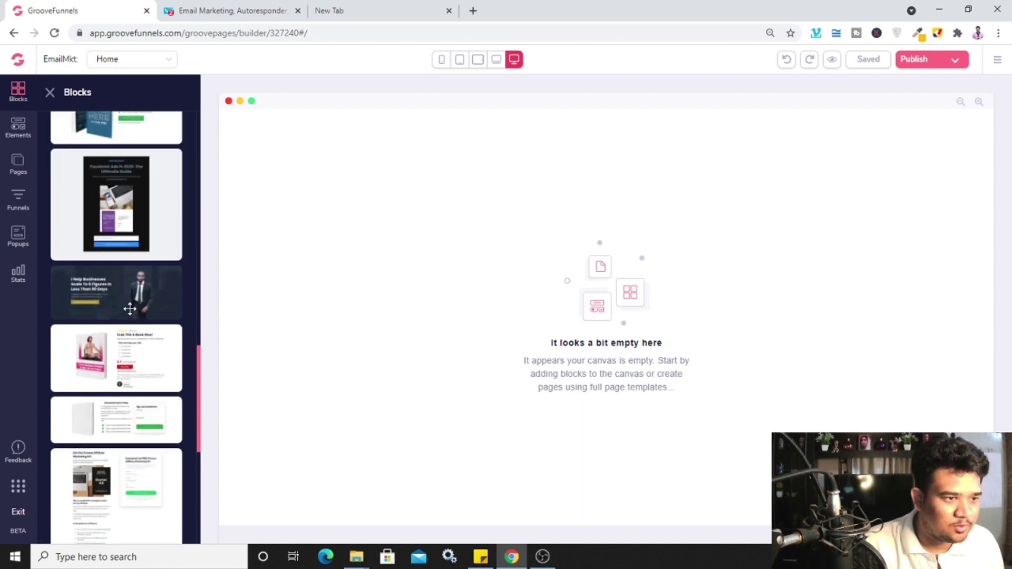
scroll(130, 309, "up", 8)
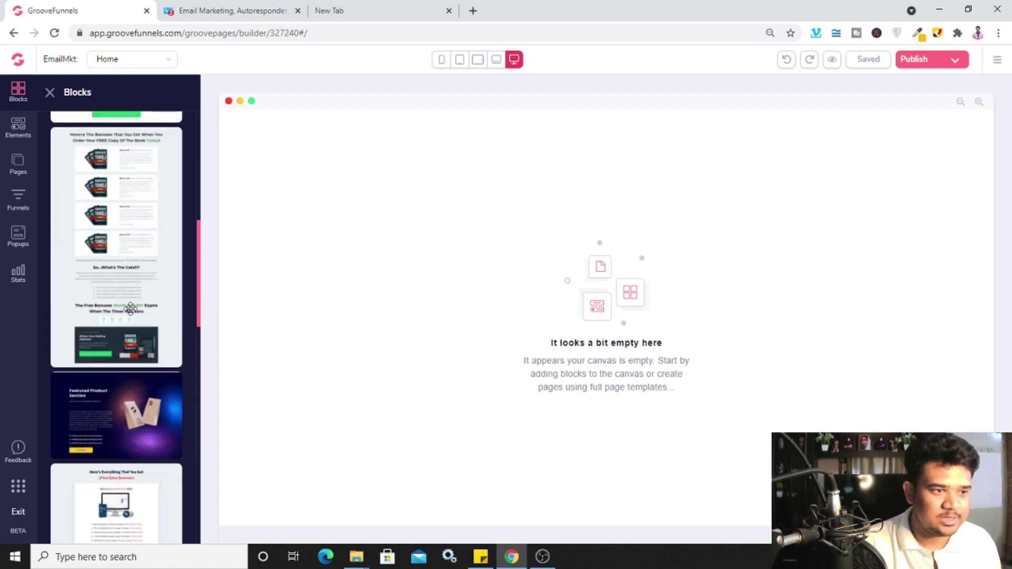
scroll(131, 308, "up", 2)
scroll(130, 308, "up", 6)
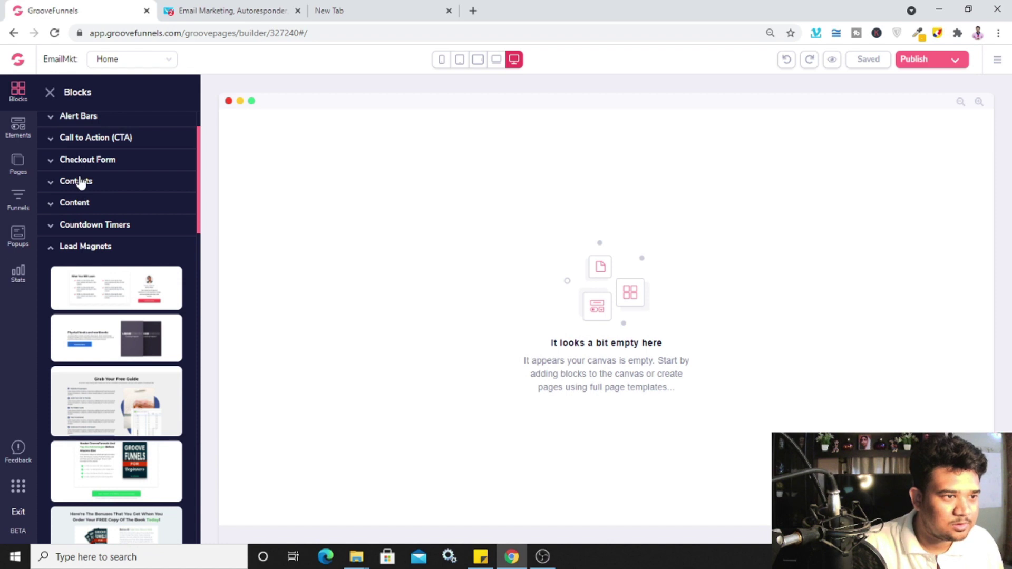
scroll(87, 226, "up", 1)
scroll(100, 264, "down", 5)
scroll(117, 206, "down", 10)
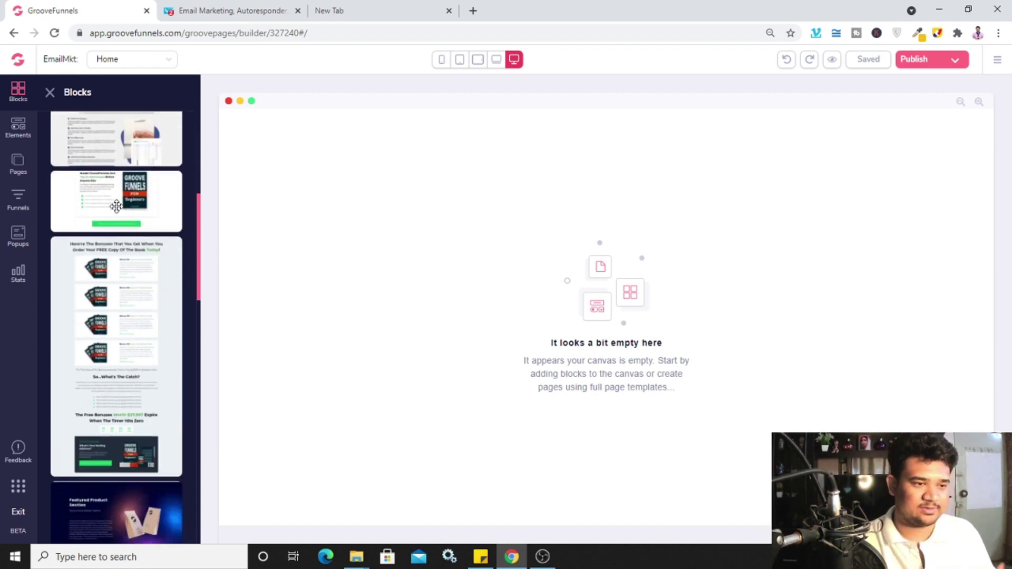
scroll(116, 222, "up", 15)
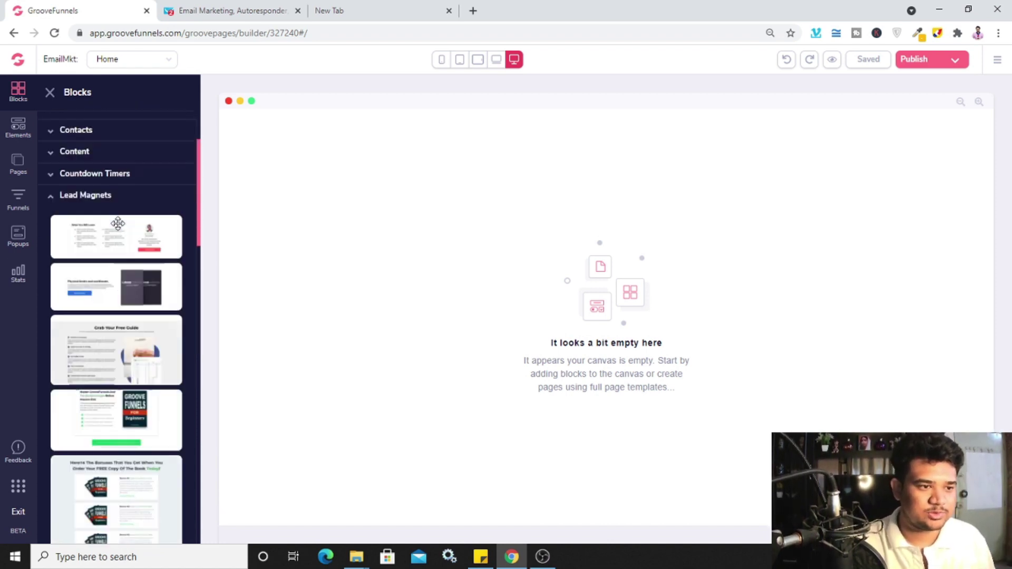
Expand All Blocks and scroll through the full list of designed blocks
left_click(95, 163)
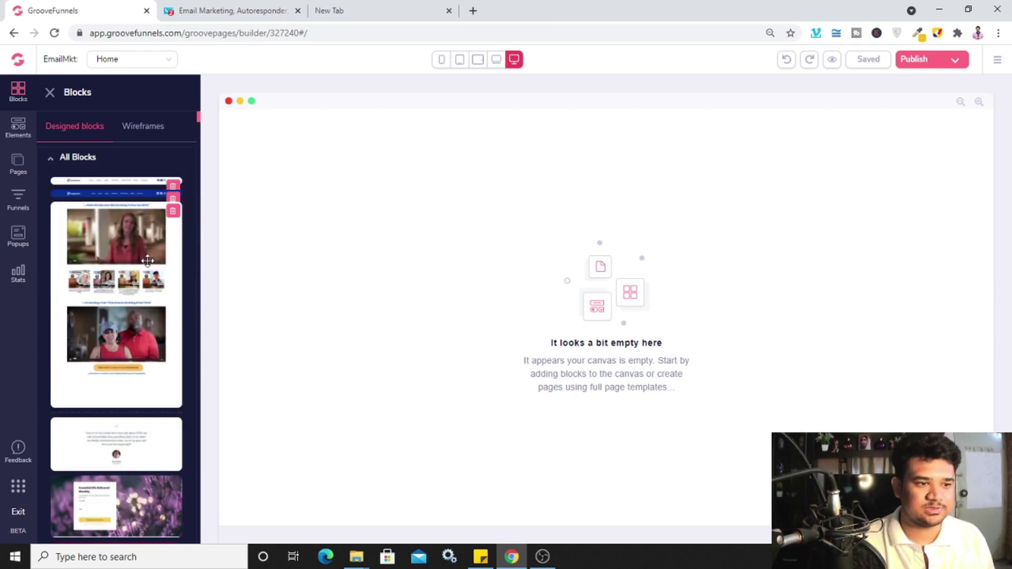
scroll(147, 261, "down", 3)
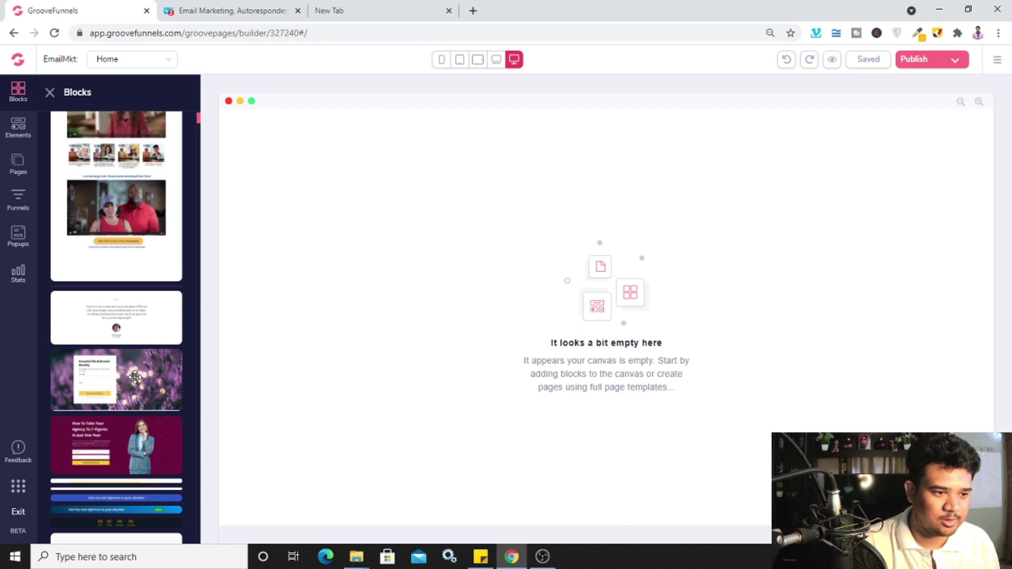
scroll(145, 446, "down", 2)
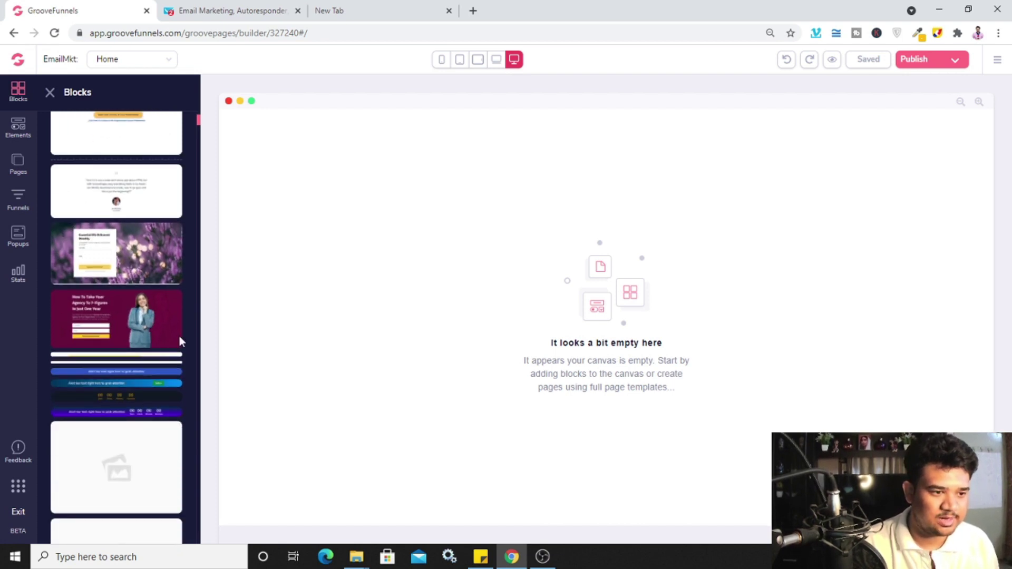
scroll(153, 315, "down", 2)
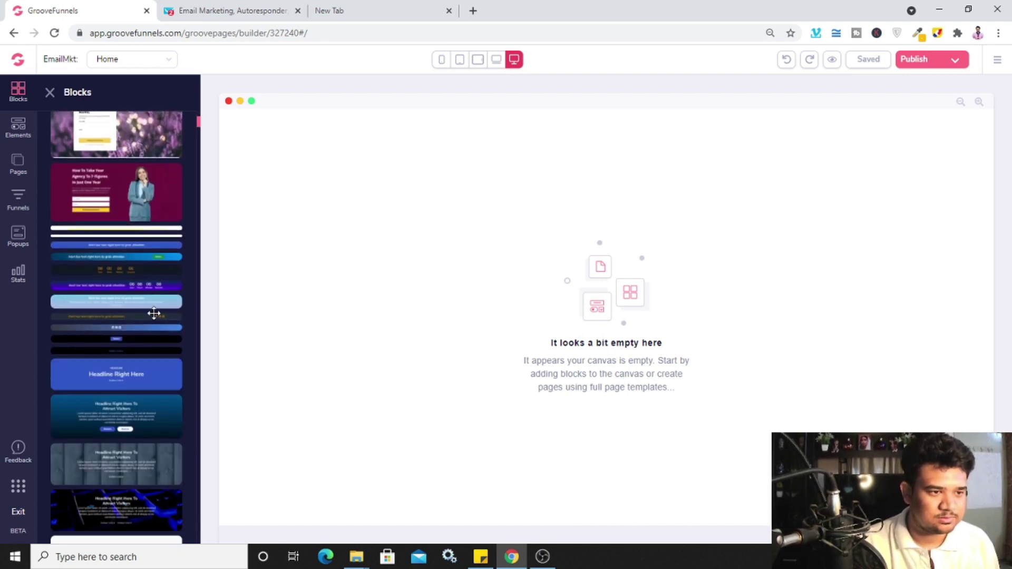
scroll(142, 270, "up", 1)
scroll(137, 267, "up", 1)
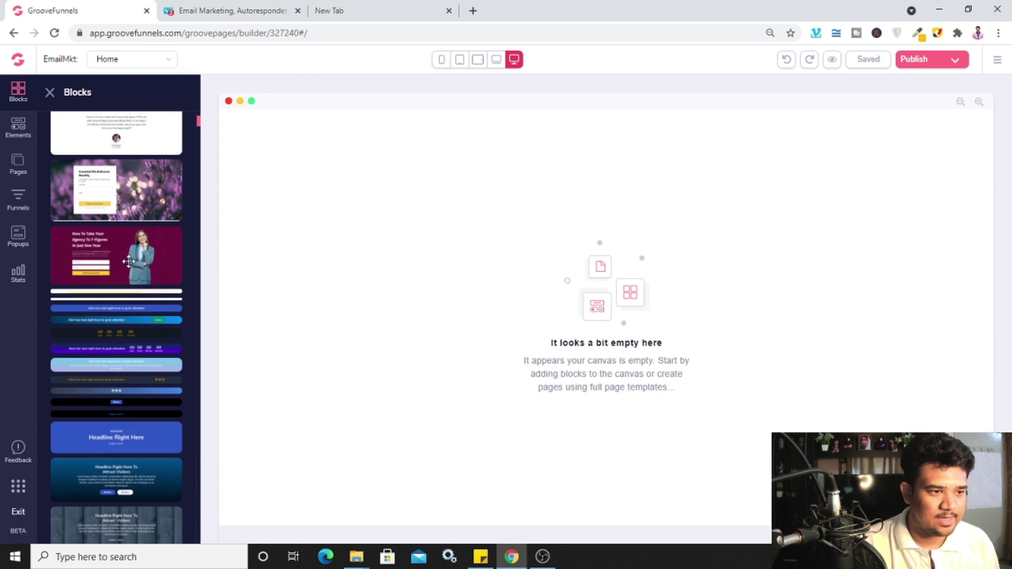
Drop the hero block with opt-in form onto the page and scroll the block list
left_click_drag(129, 261, 500, 277)
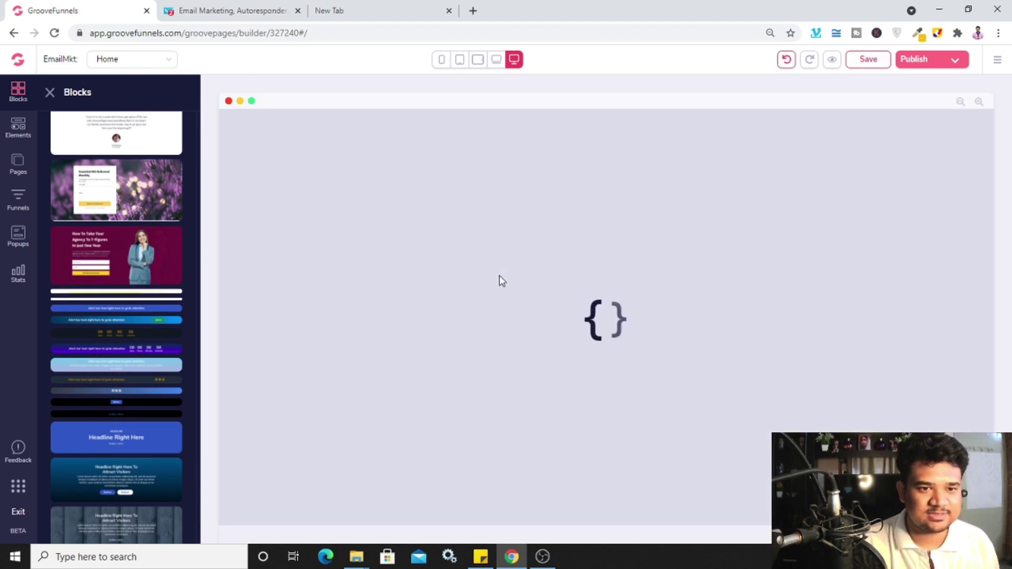
scroll(159, 346, "down", 5)
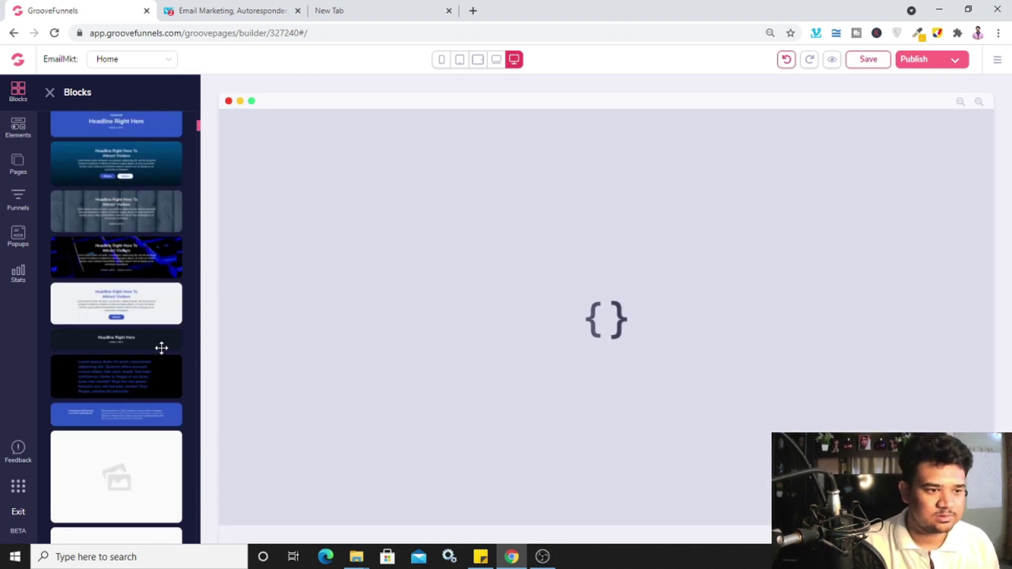
scroll(161, 348, "down", 4)
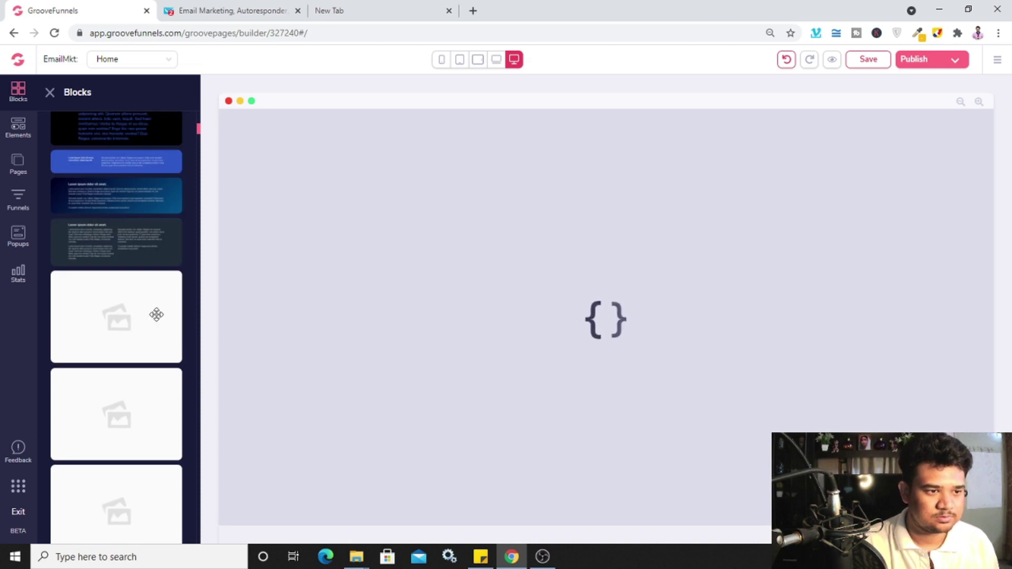
scroll(154, 303, "down", 2)
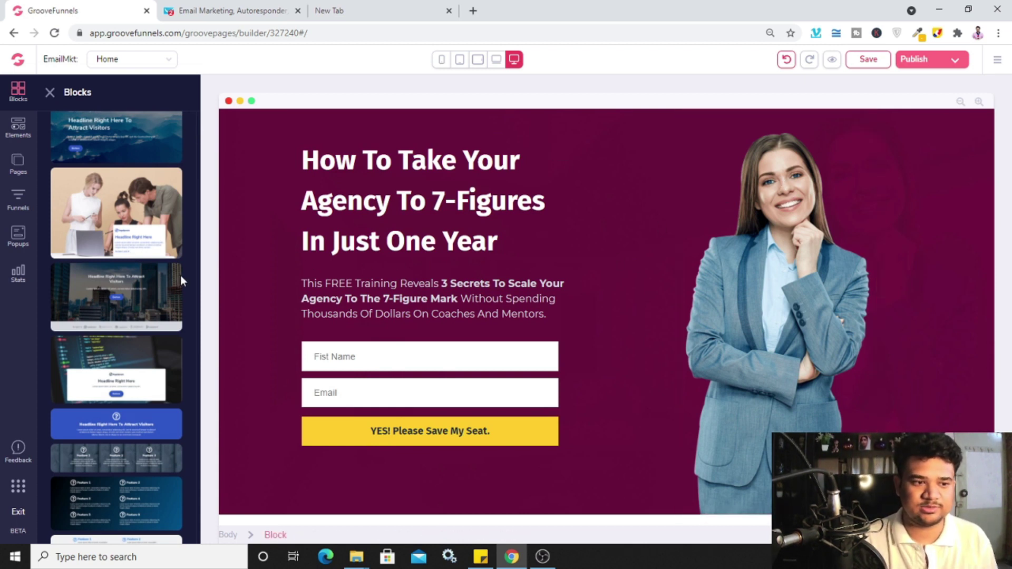
scroll(132, 285, "down", 10)
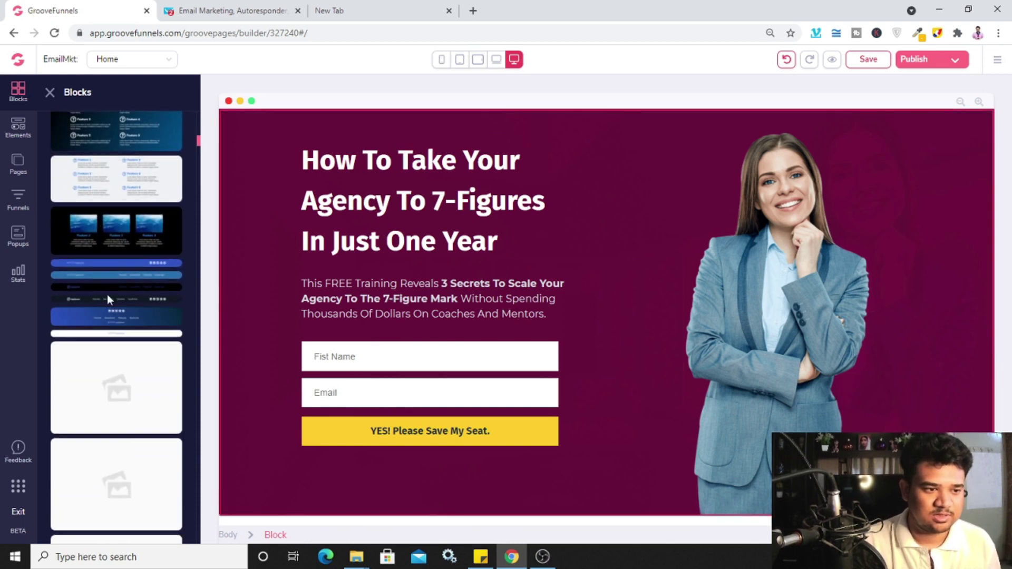
scroll(107, 295, "down", 3)
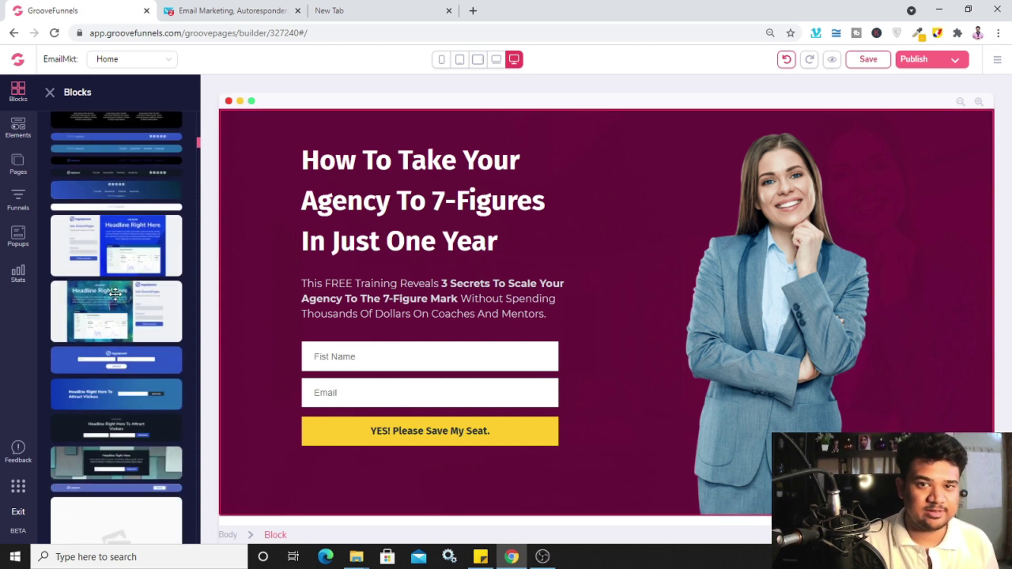
scroll(116, 296, "down", 5)
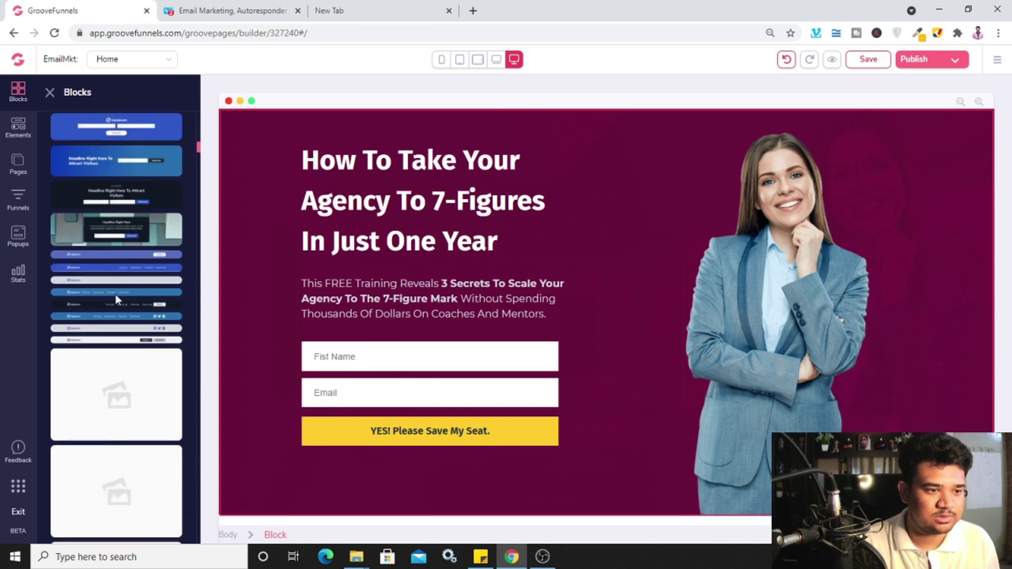
scroll(115, 295, "down", 10)
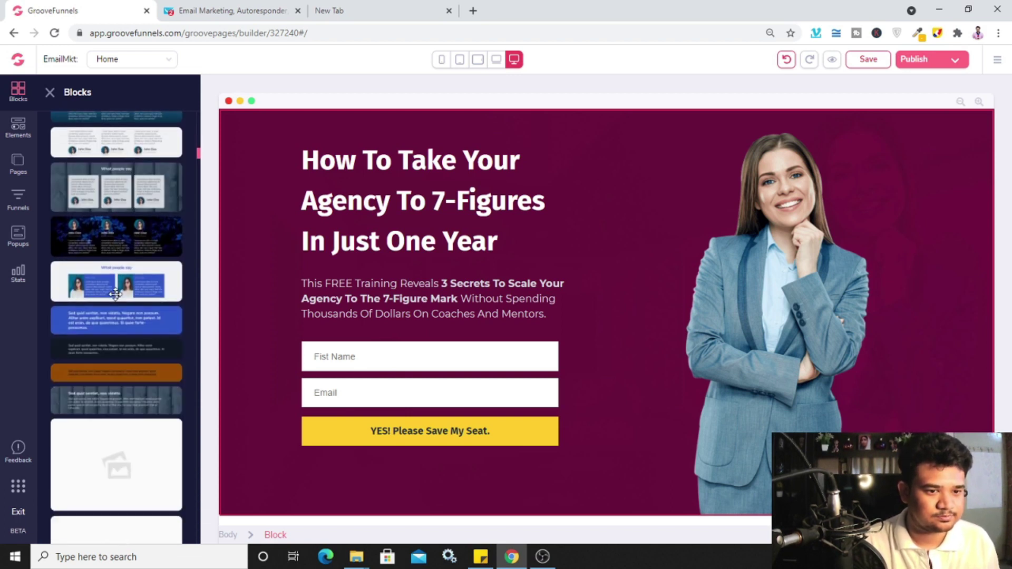
scroll(116, 295, "down", 10)
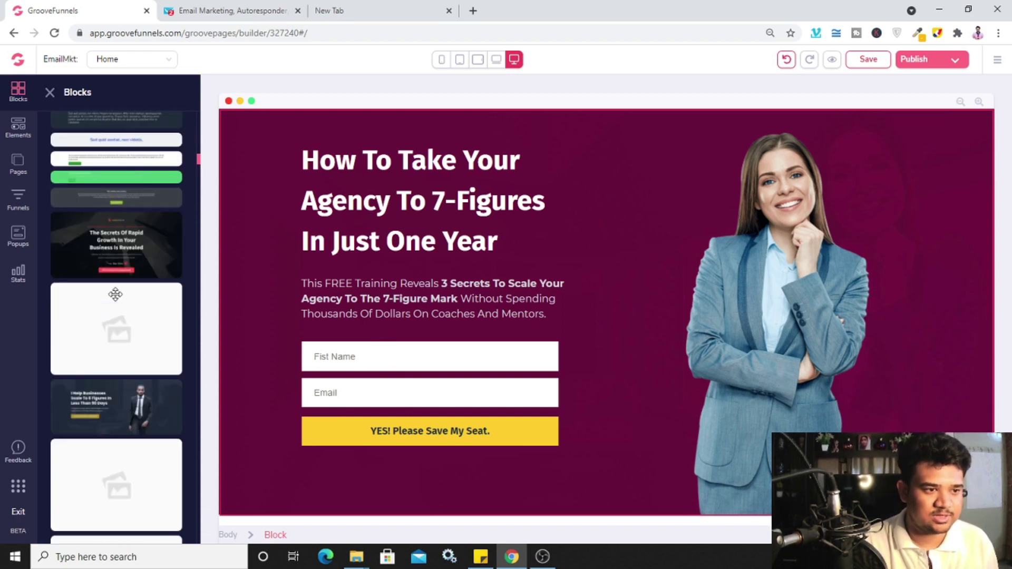
scroll(116, 295, "down", 5)
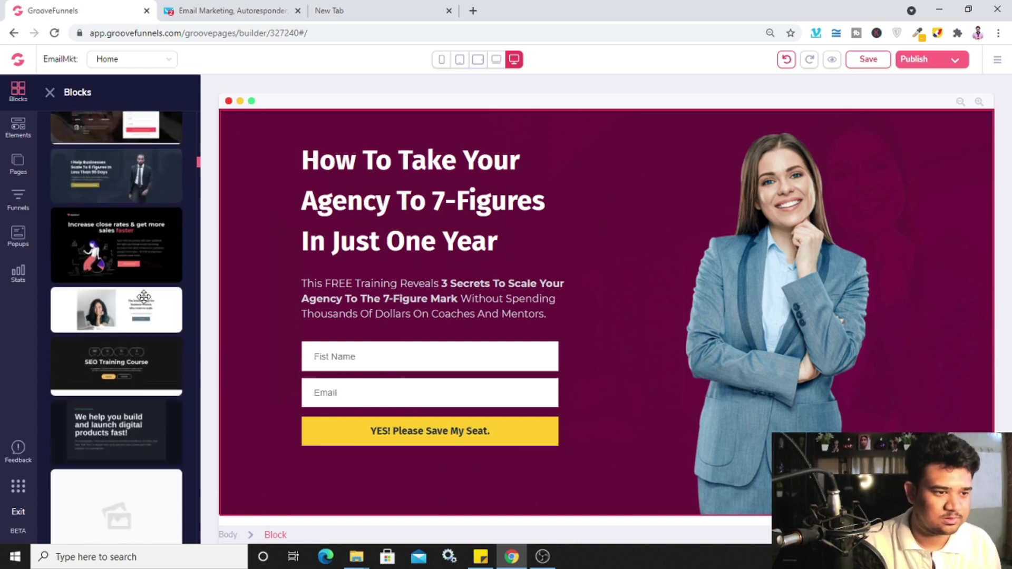
scroll(143, 296, "down", 8)
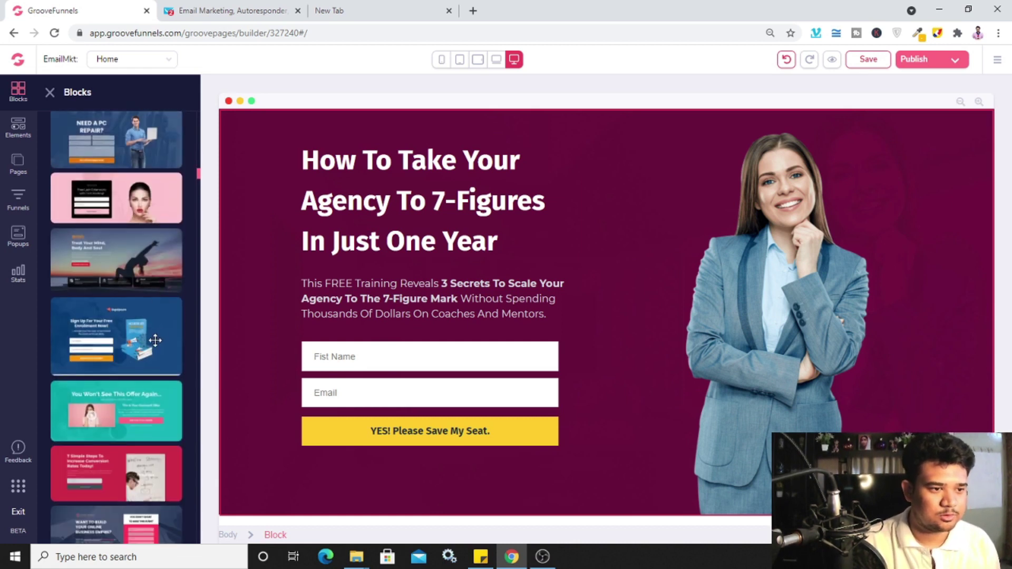
Delete the purple agency hero block, confirming in the Are you sure? dialog
left_click(416, 242)
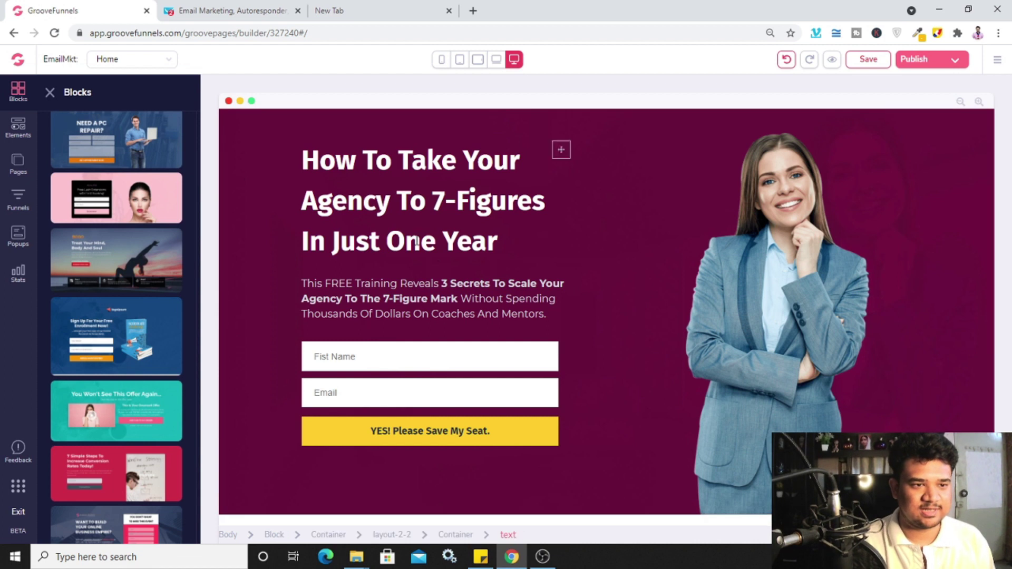
left_click(239, 117)
left_click(306, 125)
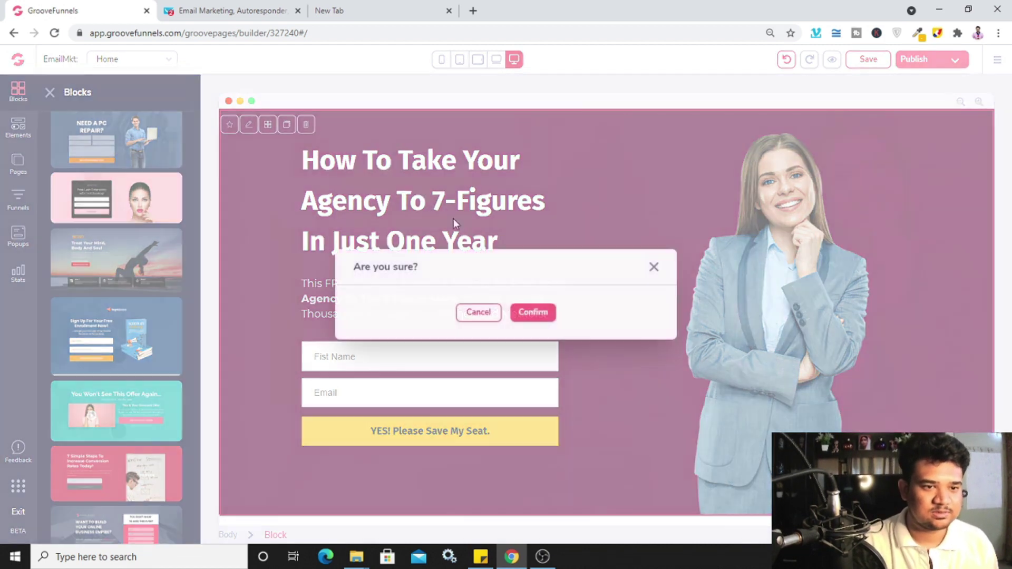
left_click(533, 314)
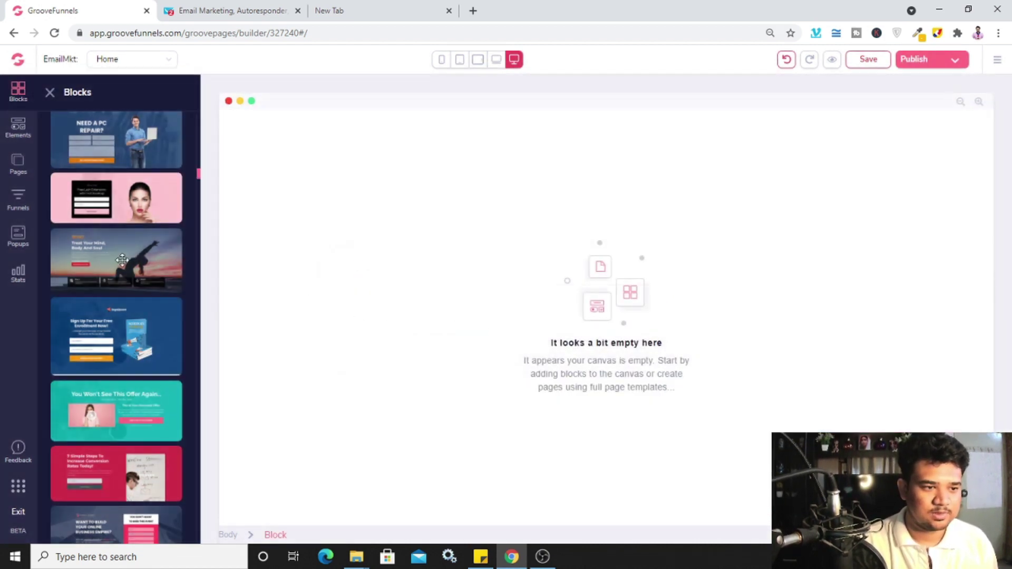
Place the 'Sign Up For Your Free Enrollment Now!' ebook block and start deleting its logo
left_click_drag(109, 316, 451, 256)
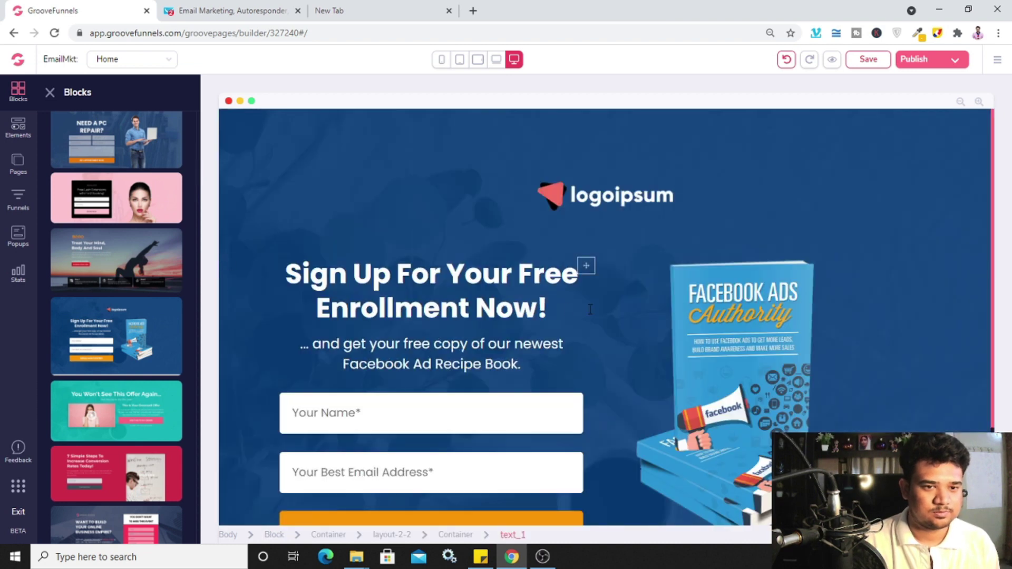
scroll(590, 309, "down", 3)
scroll(752, 401, "up", 3)
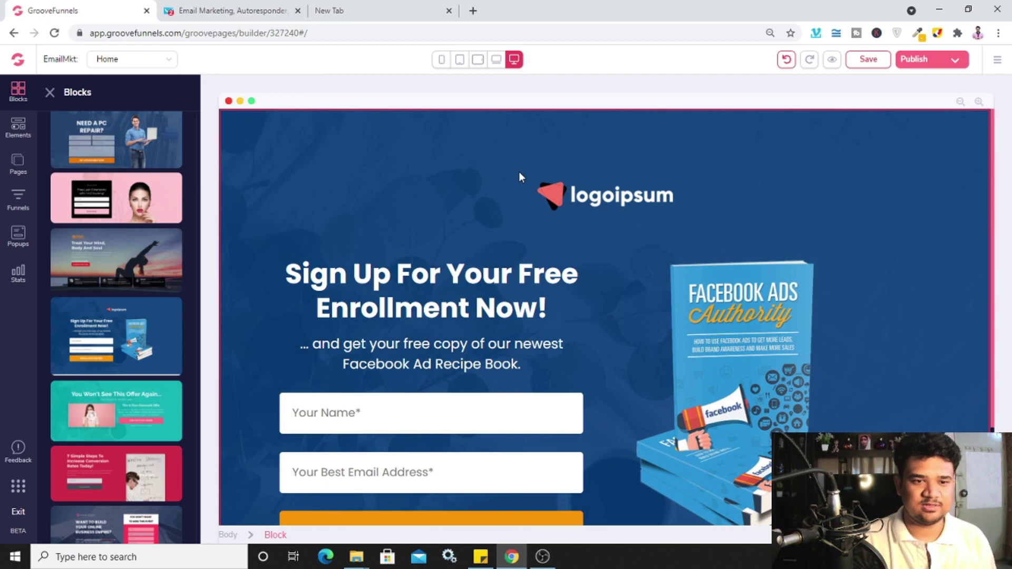
left_click(593, 198)
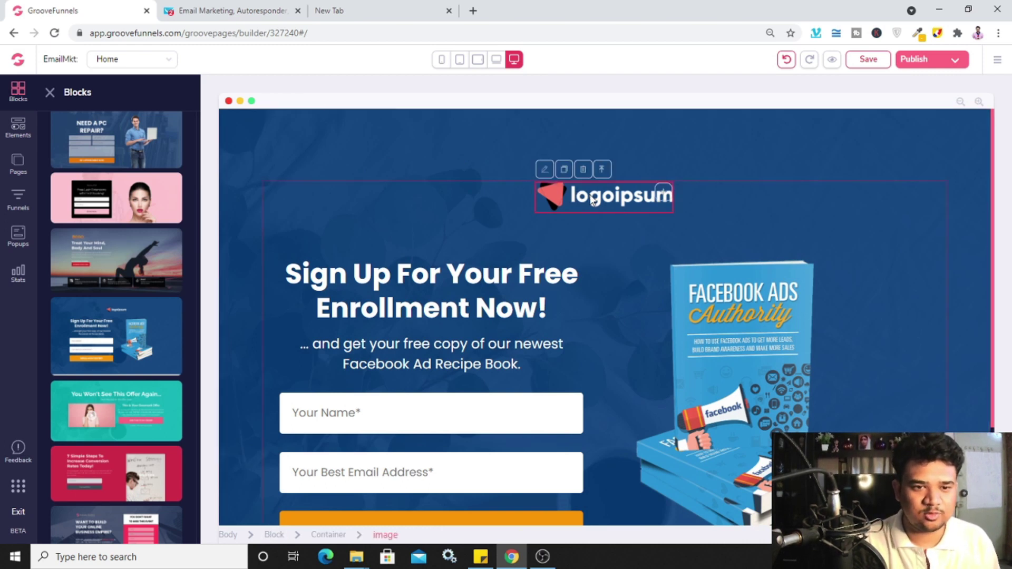
left_click(583, 171)
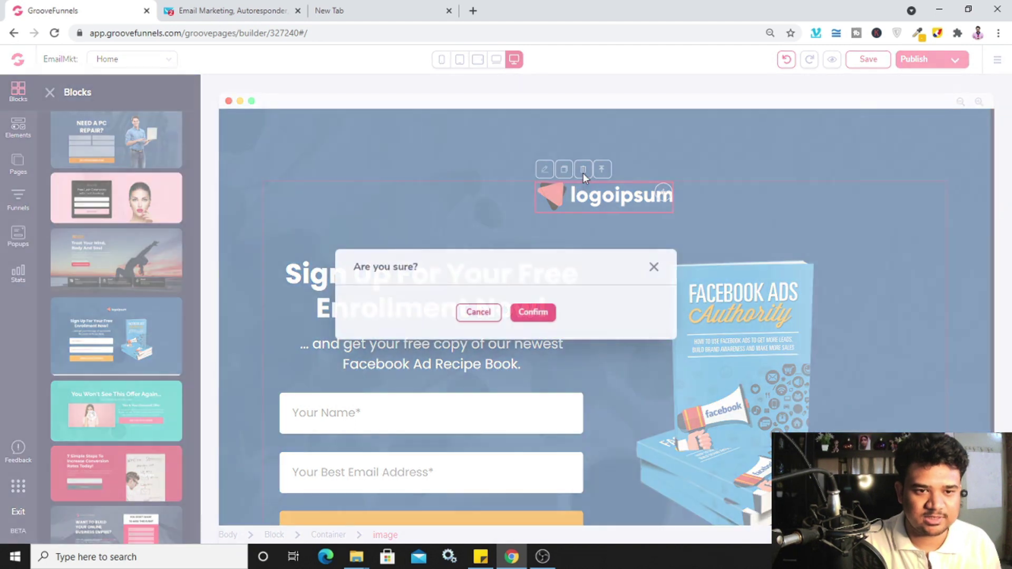
Confirm removing the logoipsum logo so the headline sits at the block's top
left_click(535, 313)
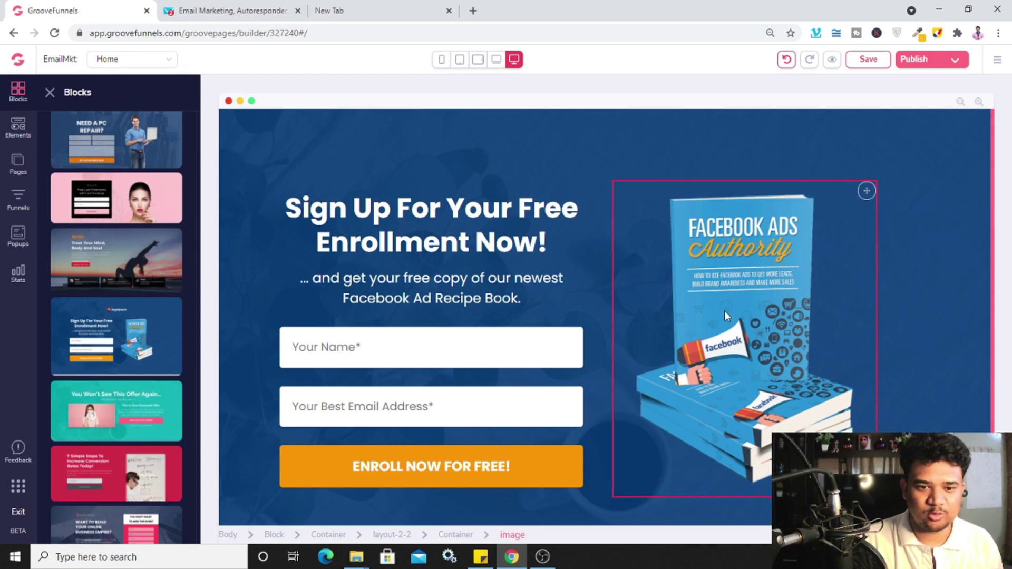
left_click(744, 265)
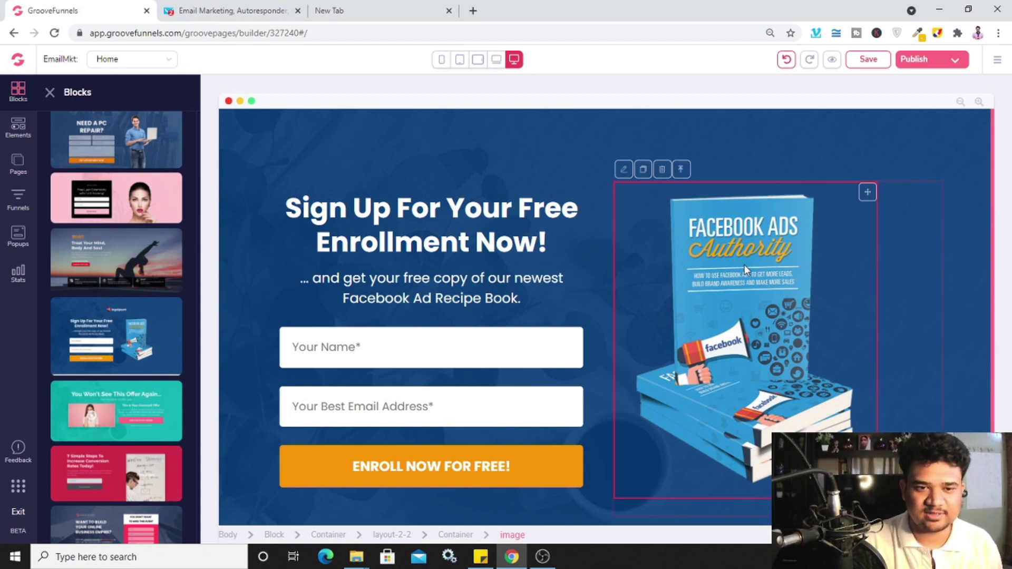
Clear the ebook image's current file under Configure and open the Image Library
left_click(623, 170)
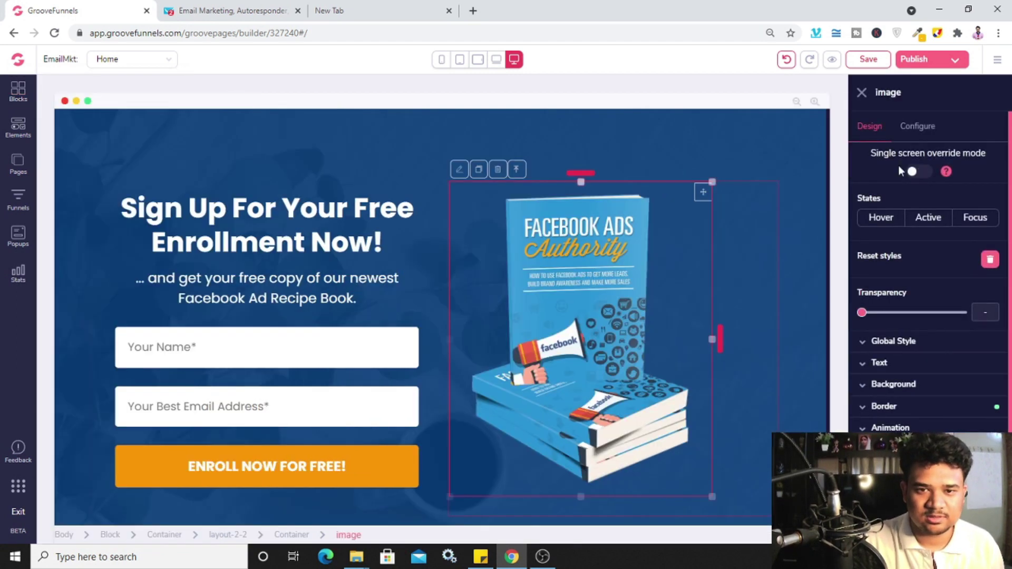
left_click(923, 131)
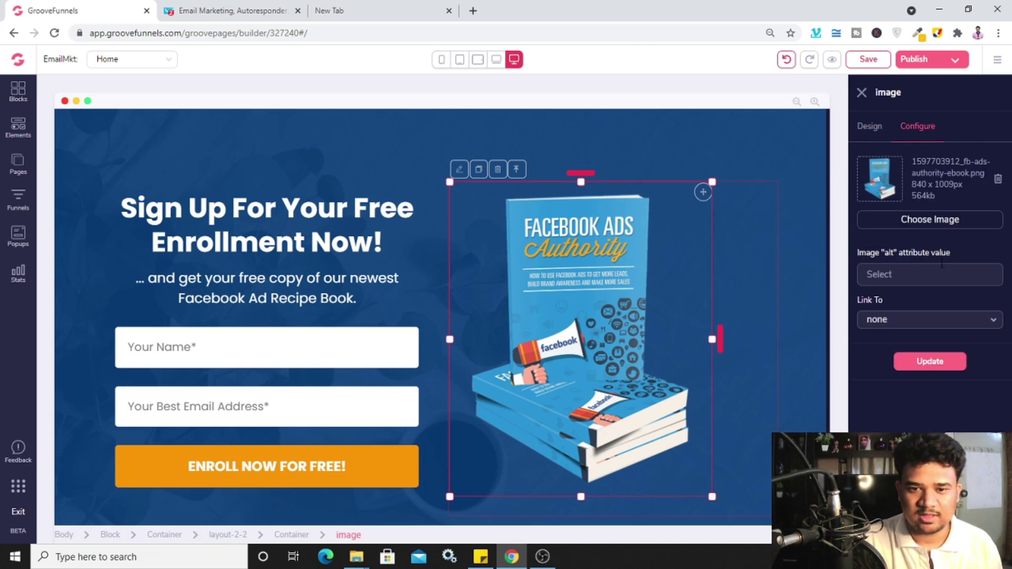
left_click(1000, 180)
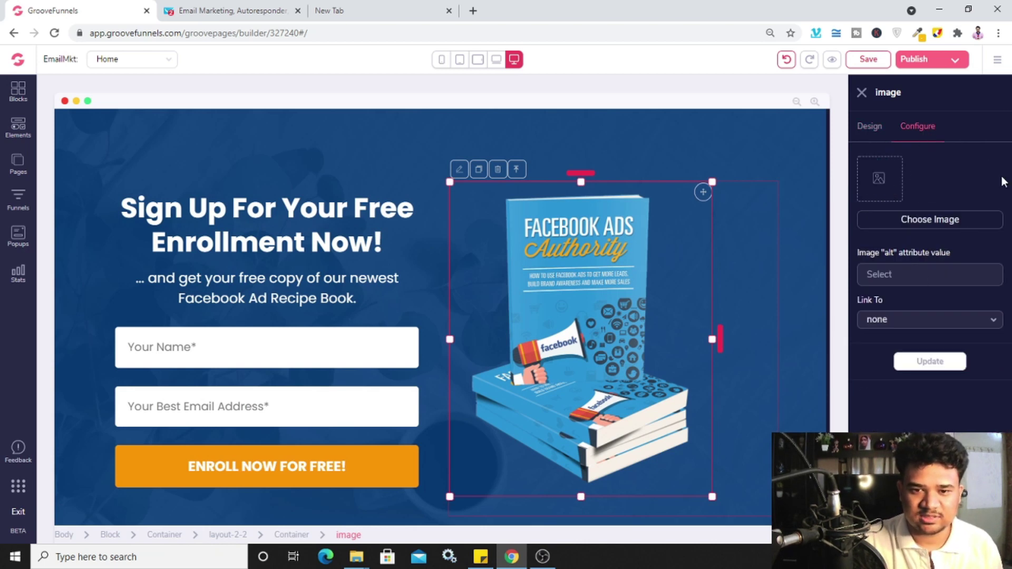
left_click(943, 226)
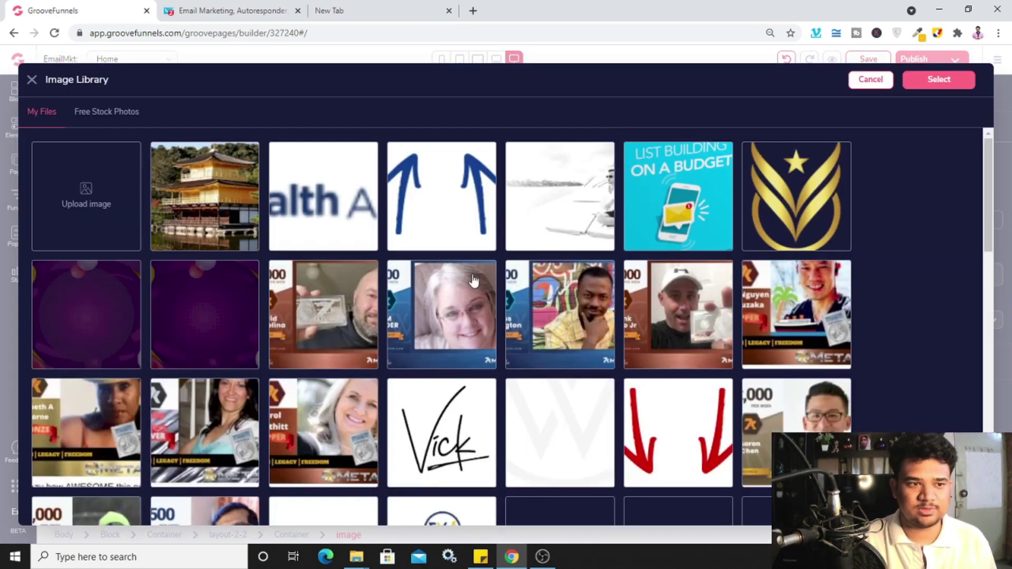
Upload ebook-large from the Ebook folder and select it as the image's file
left_click(87, 198)
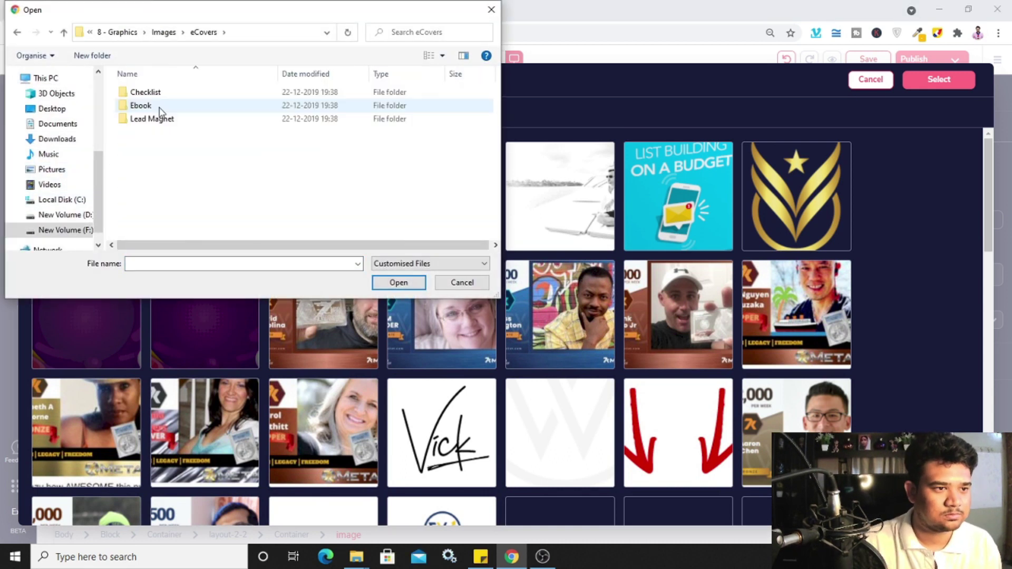
double_click(158, 108)
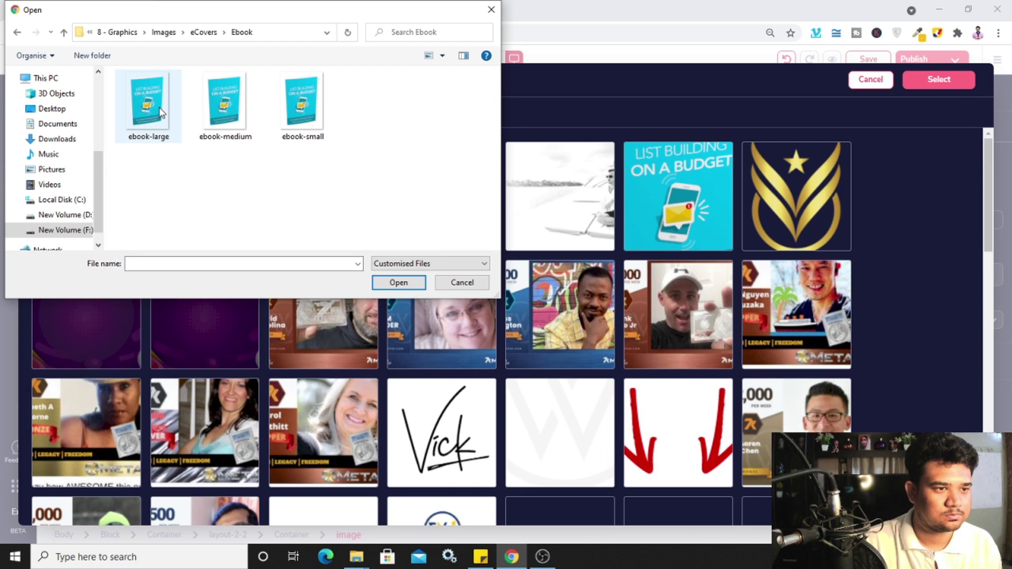
left_click(167, 122)
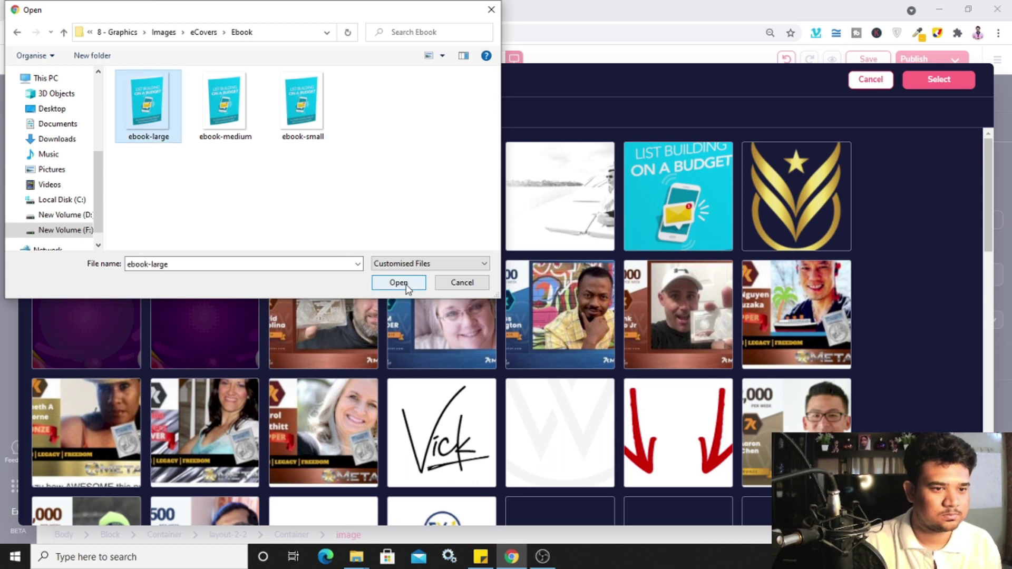
left_click(406, 284)
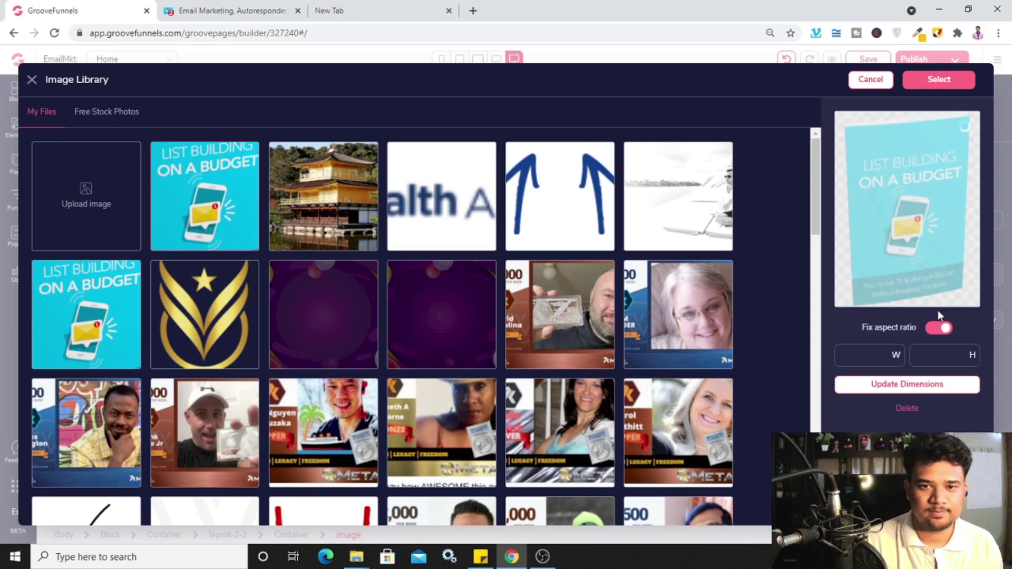
left_click(952, 87)
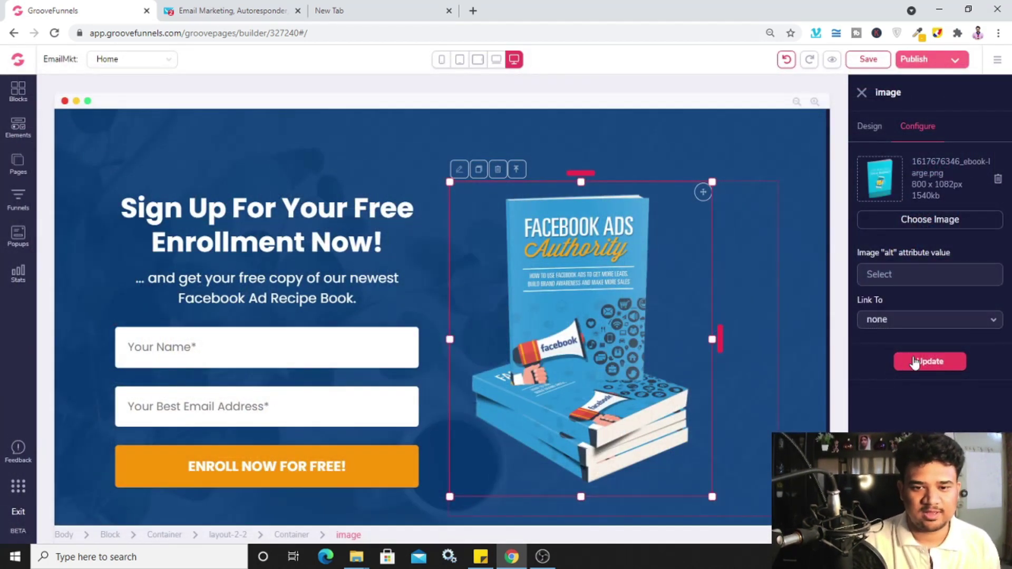
Apply the List Building on a Budget cover to the ebook image on the page
left_click(915, 363)
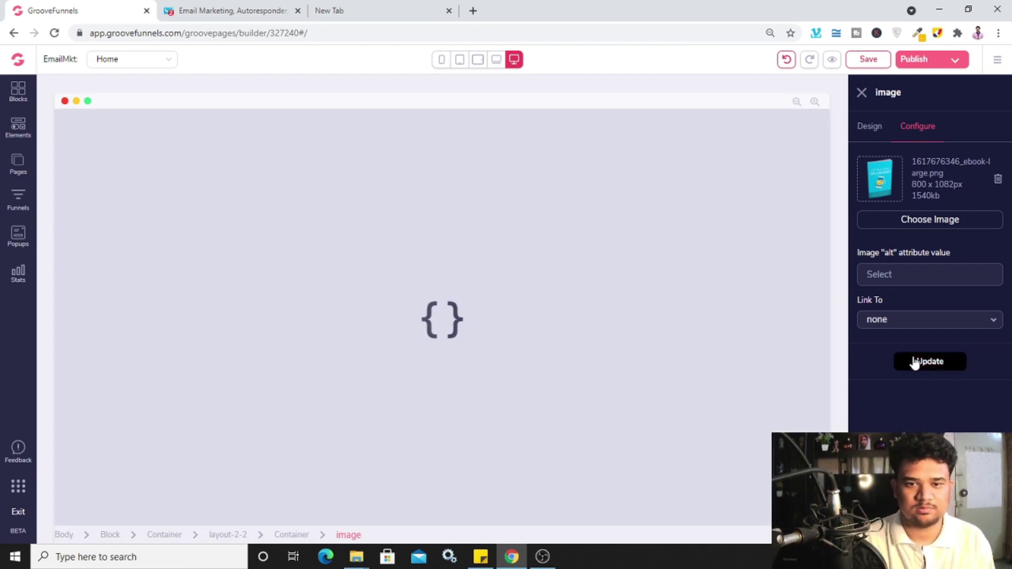
scroll(749, 327, "down", 2)
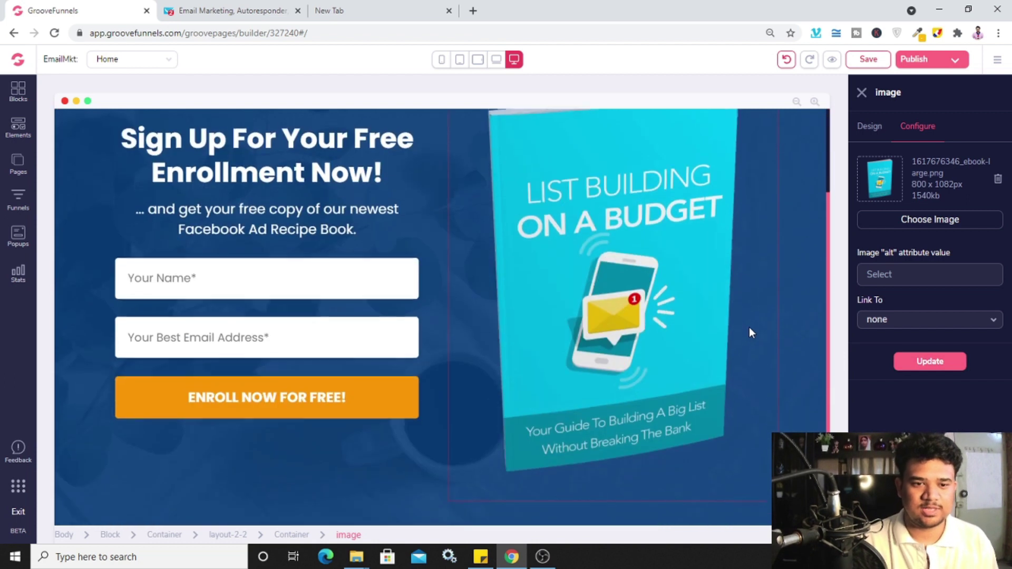
scroll(744, 327, "up", 2)
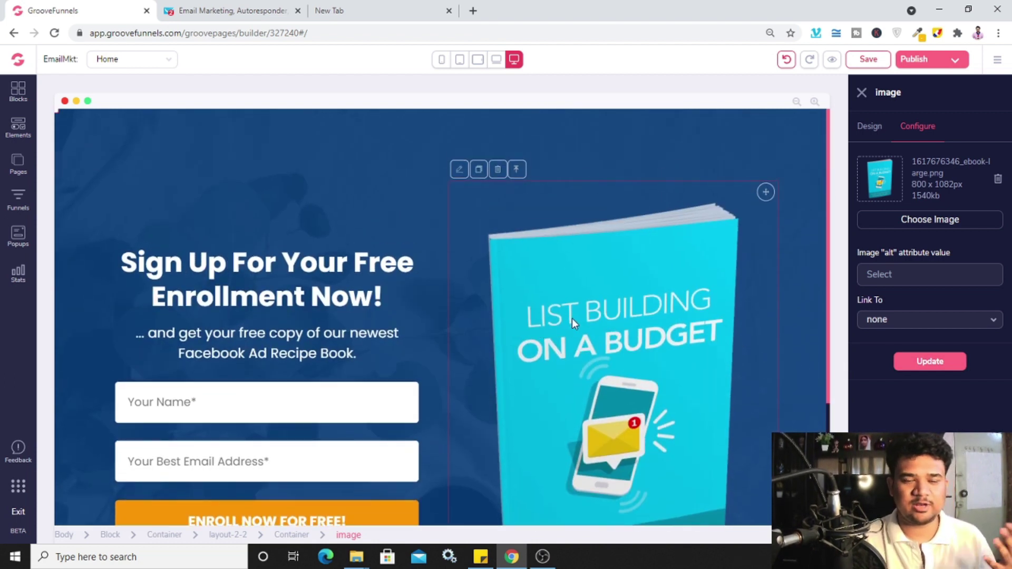
scroll(580, 296, "down", 1)
scroll(570, 300, "up", 1)
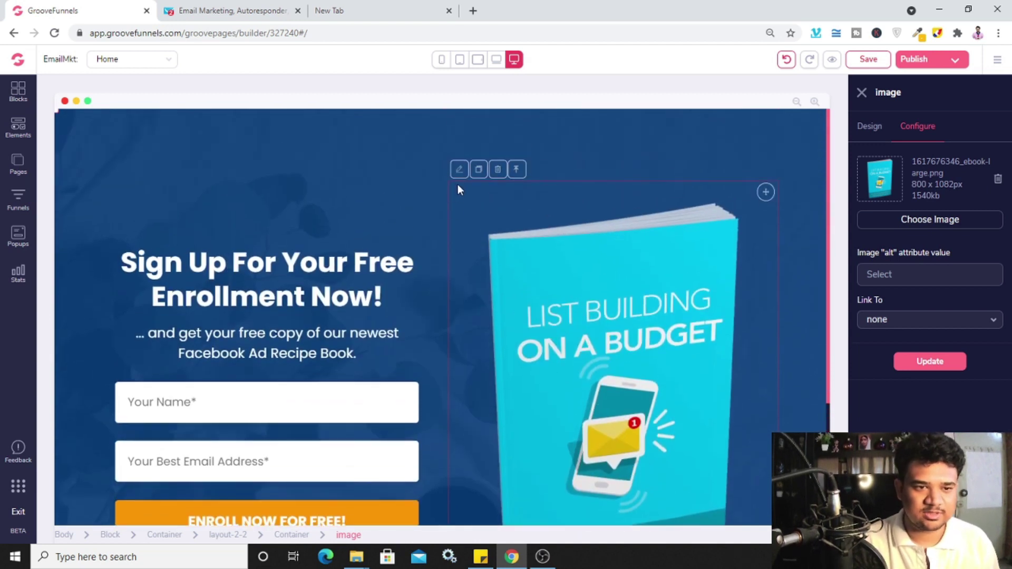
Set the cover's Design width unit to px and close the image settings
left_click(869, 127)
scroll(928, 295, "down", 1)
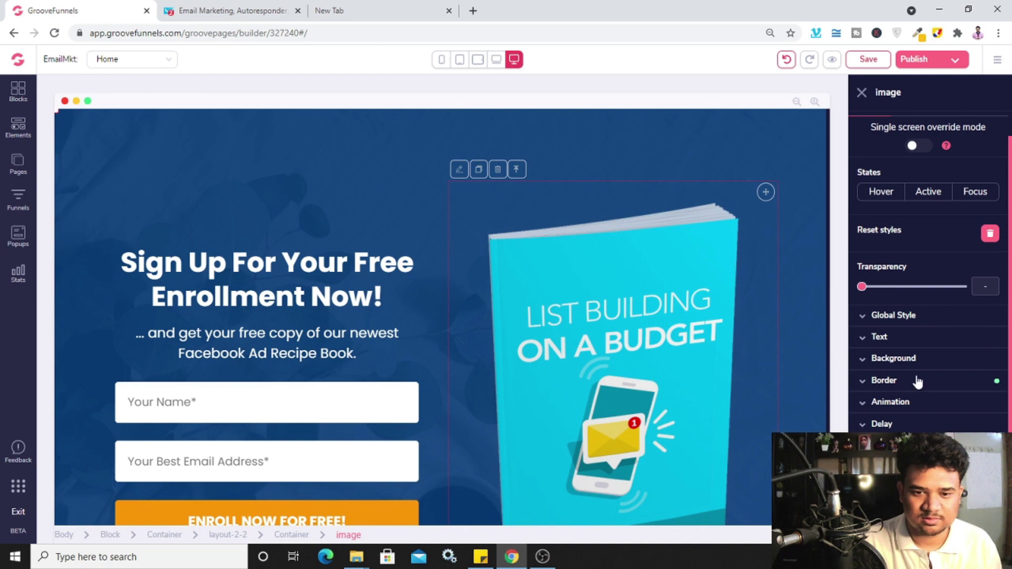
scroll(641, 398, "down", 2)
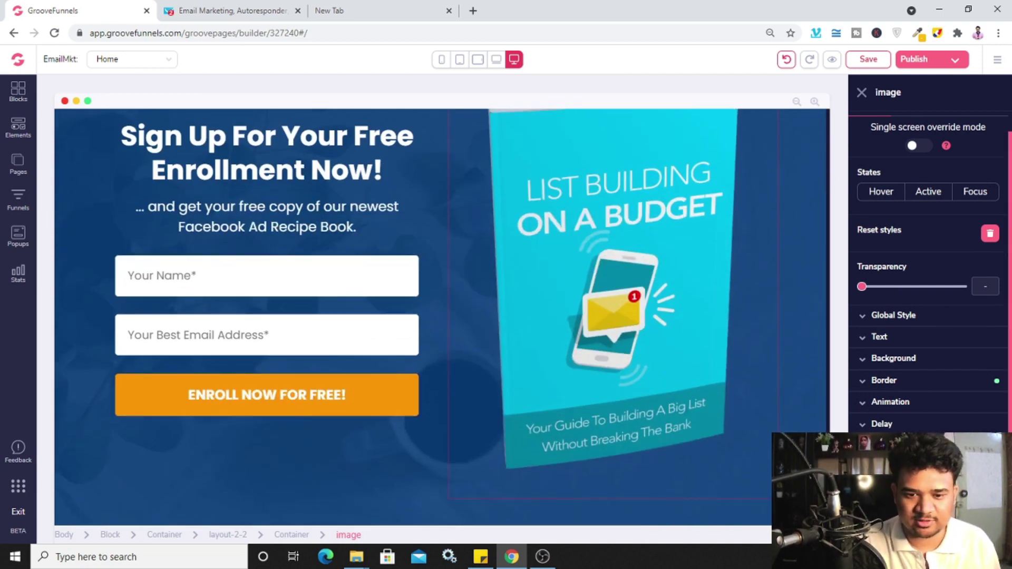
scroll(929, 398, "down", 3)
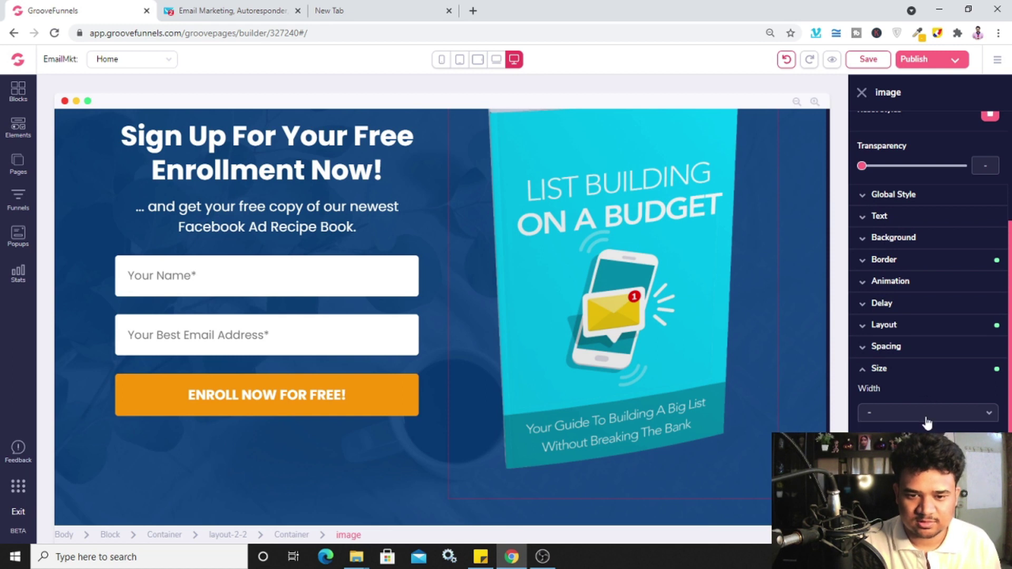
left_click(927, 423)
left_click(928, 445)
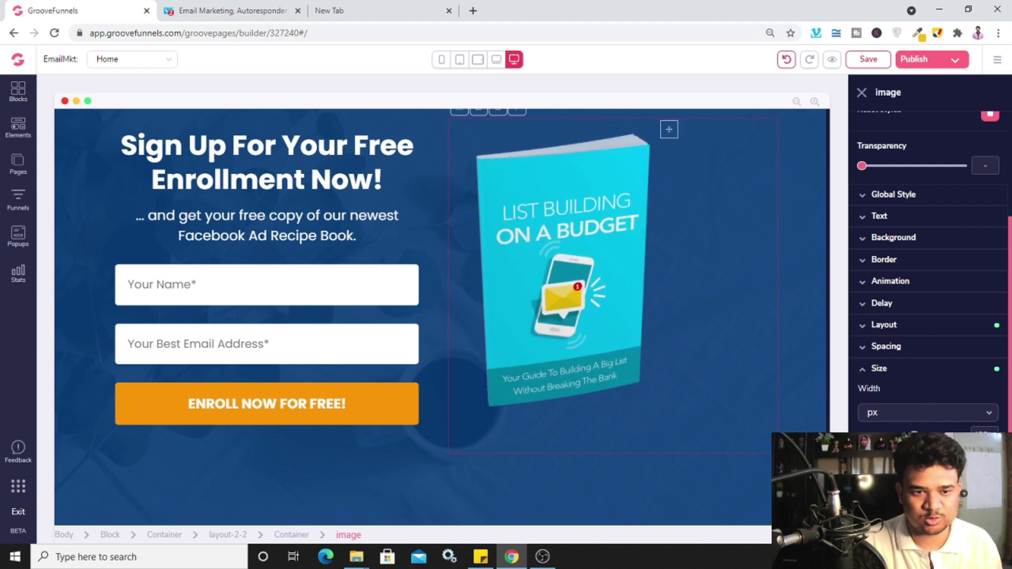
scroll(701, 371, "up", 2)
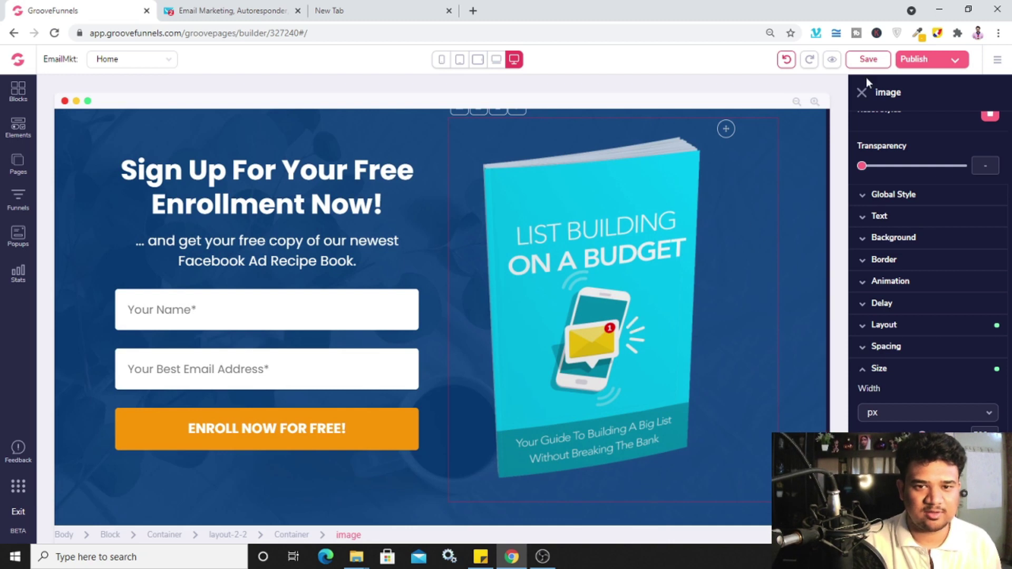
left_click(863, 93)
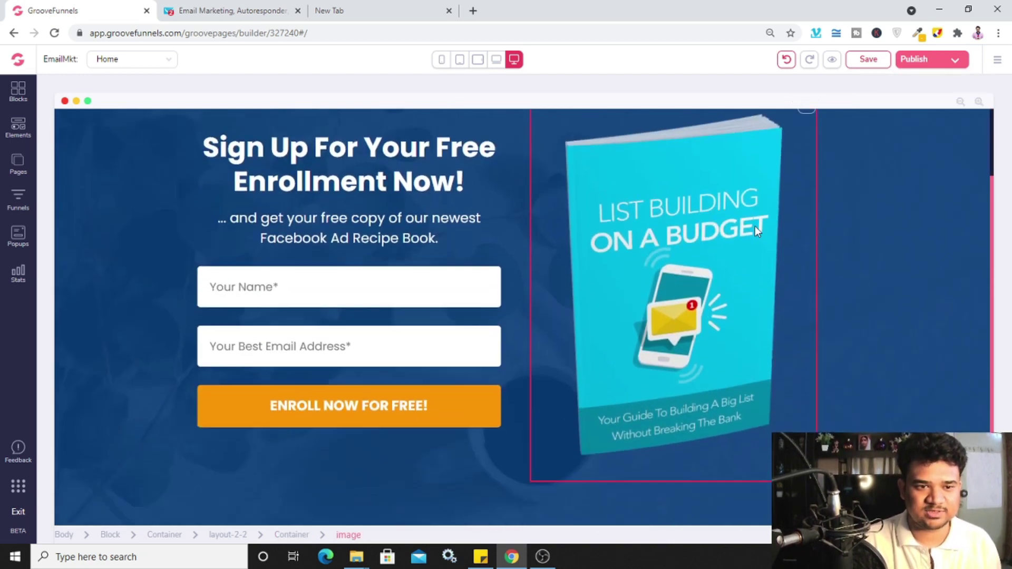
Drag the ebook cover's top margin handle up to shrink the space above it
mouse_move(649, 246)
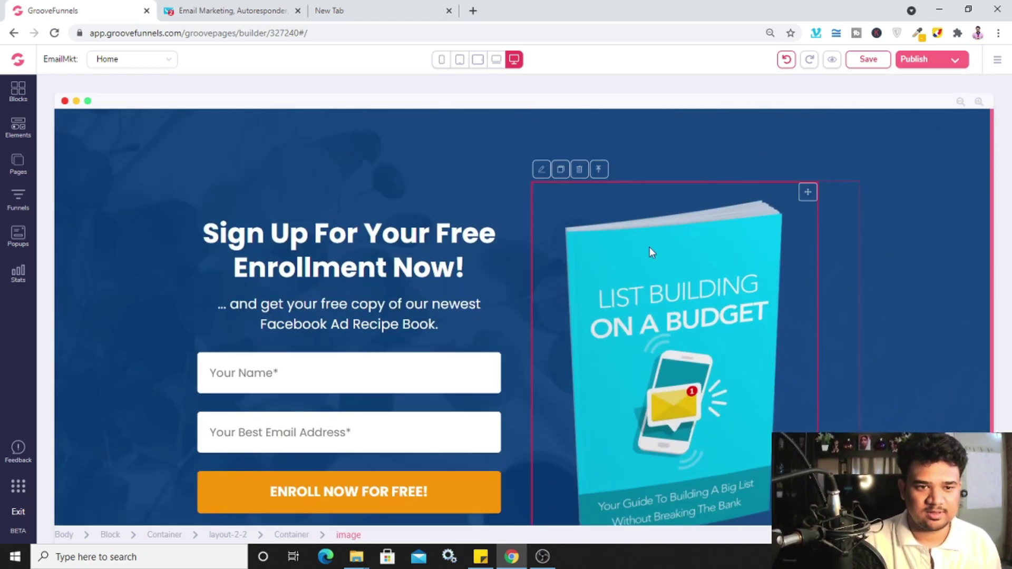
left_click(540, 169)
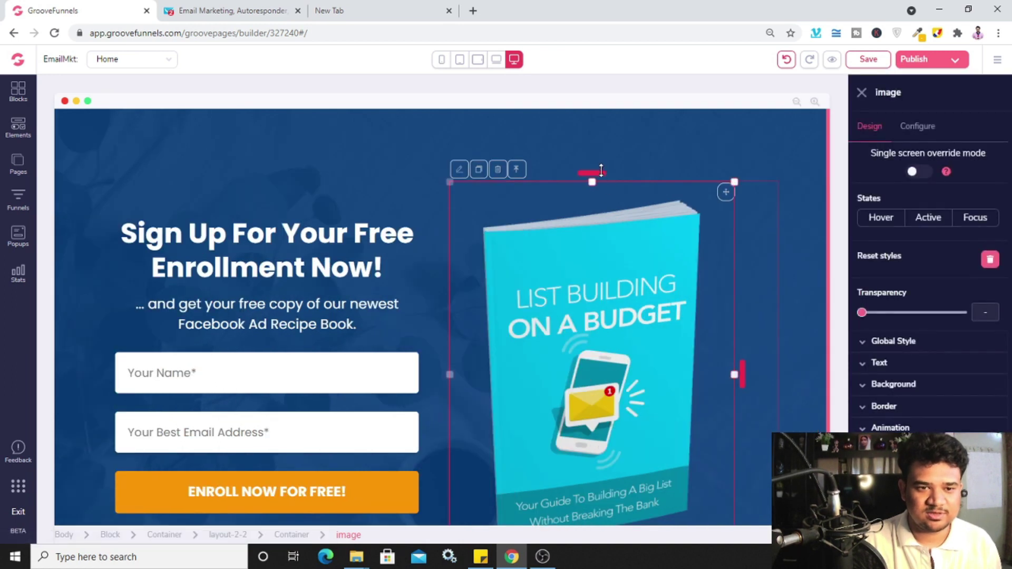
left_click_drag(599, 169, 600, 169)
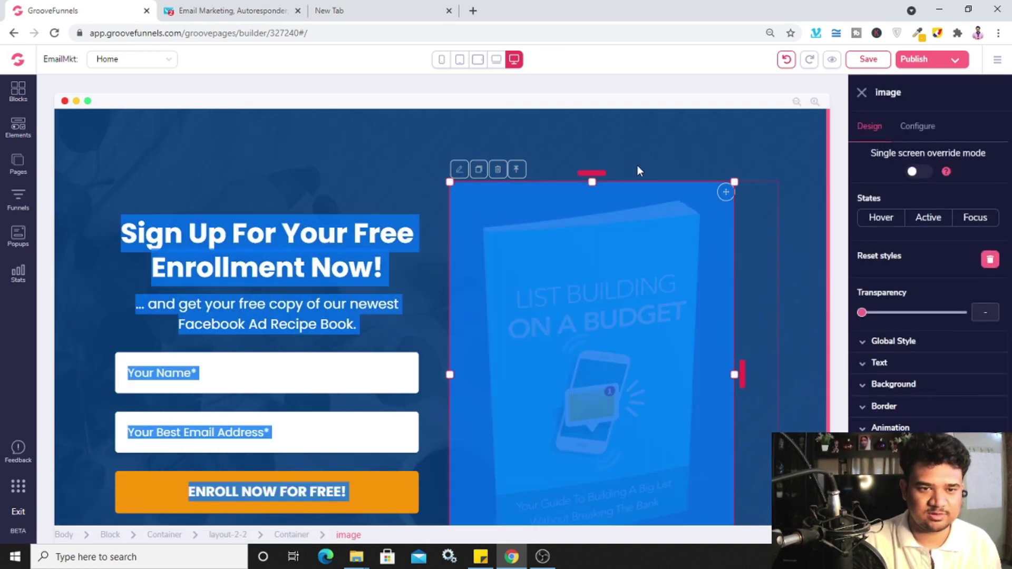
left_click(605, 156)
left_click(550, 284)
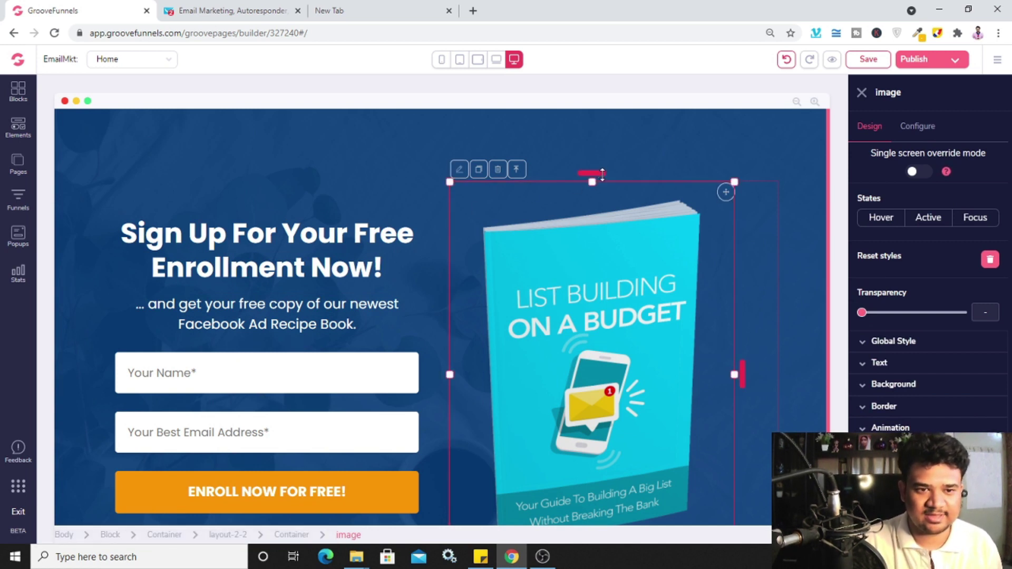
left_click_drag(603, 174, 602, 217)
left_click(861, 93)
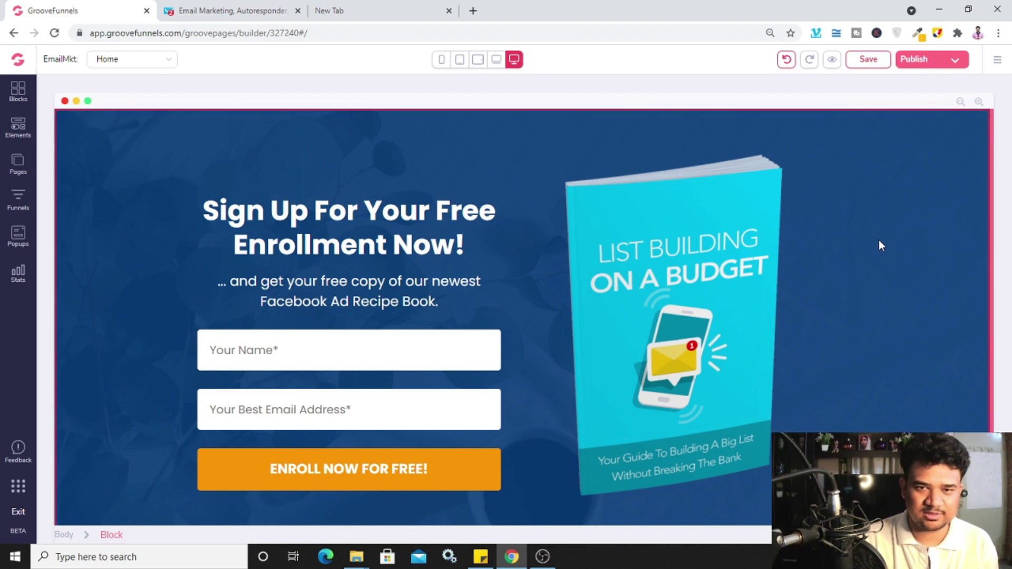
Change the sign-up block's background colour to light grey #ADB7C2 and close its settings
left_click(929, 162)
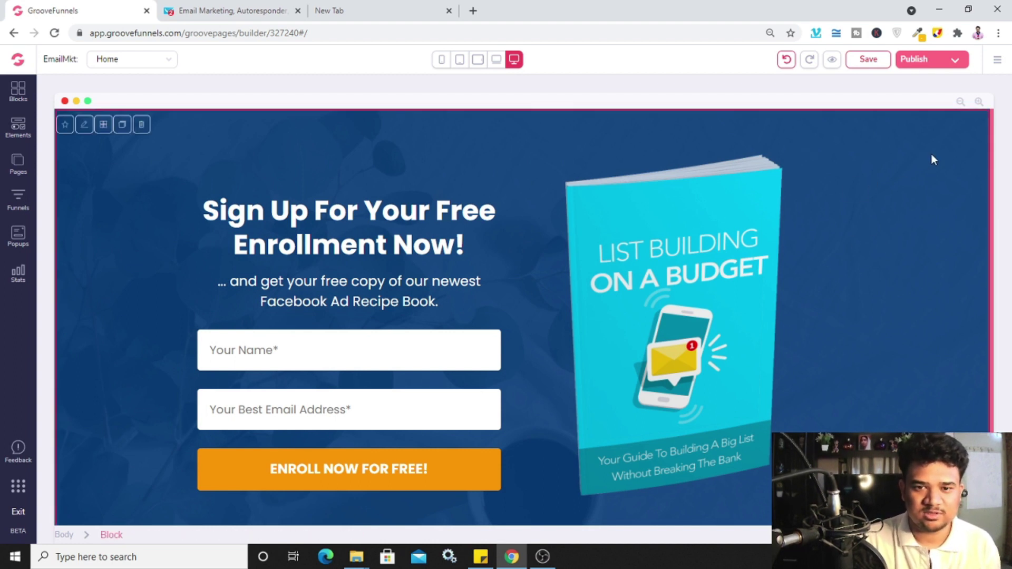
left_click(84, 125)
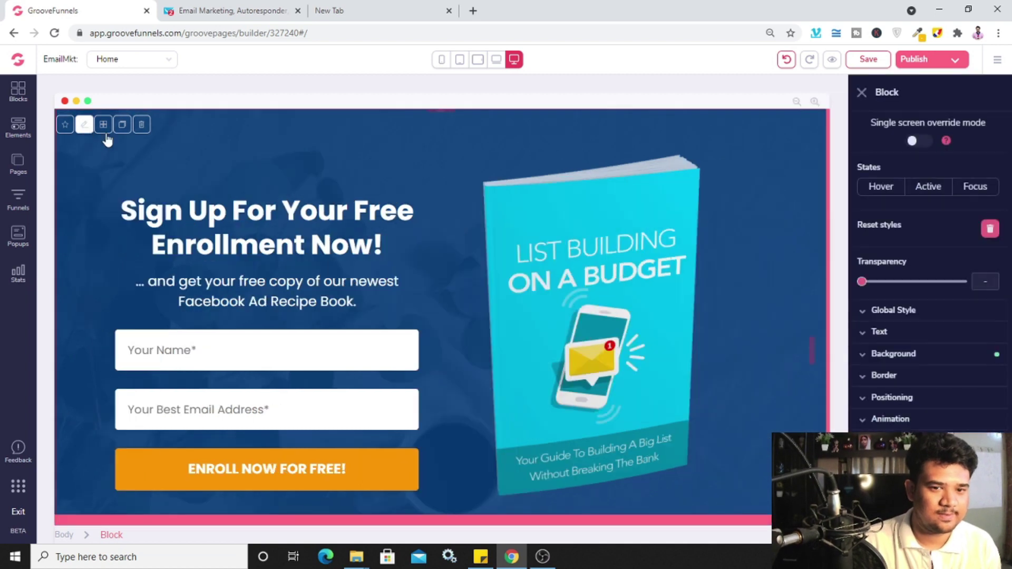
left_click(917, 360)
scroll(992, 287, "down", 2)
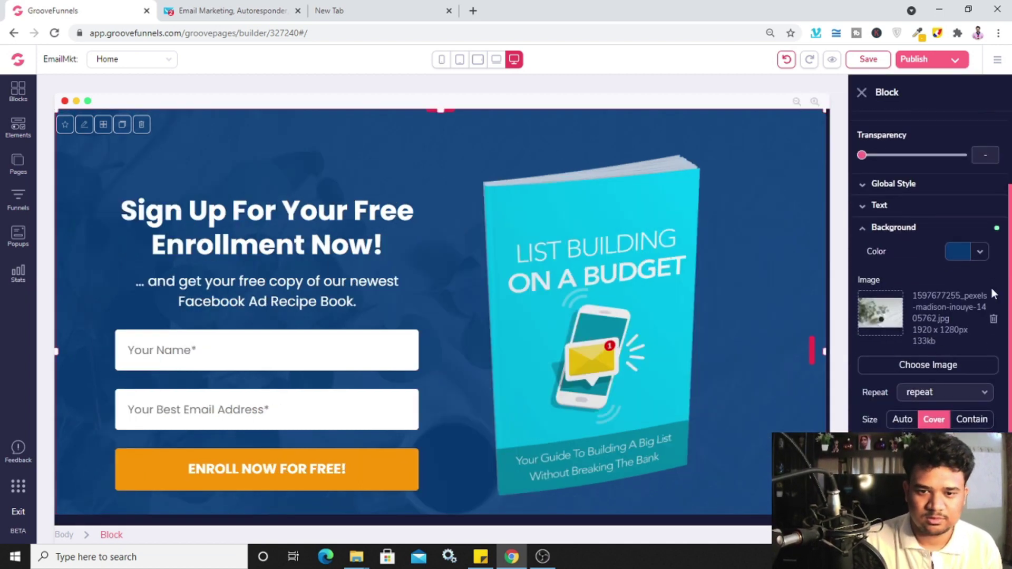
left_click(983, 251)
left_click(861, 315)
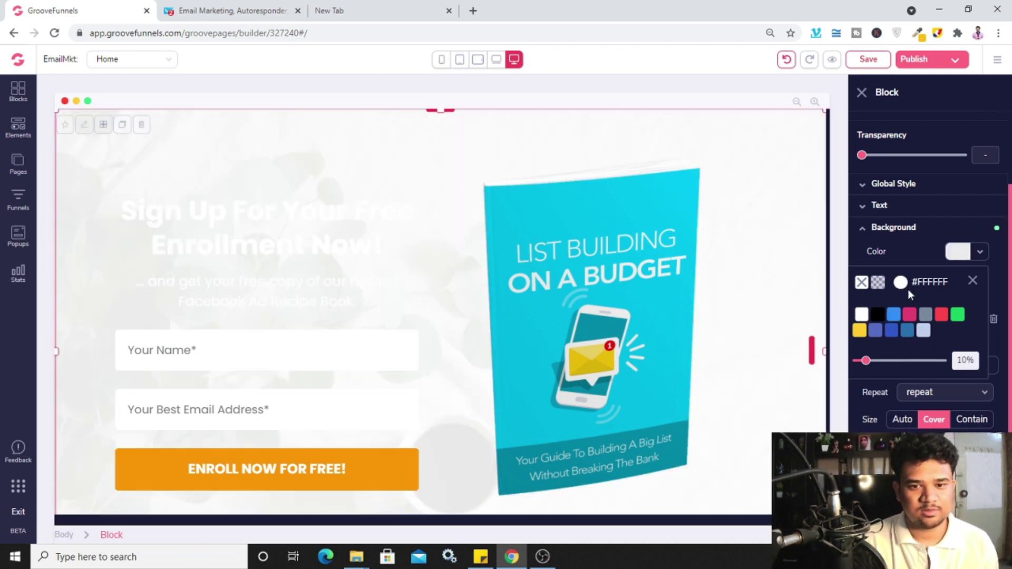
mouse_move(926, 316)
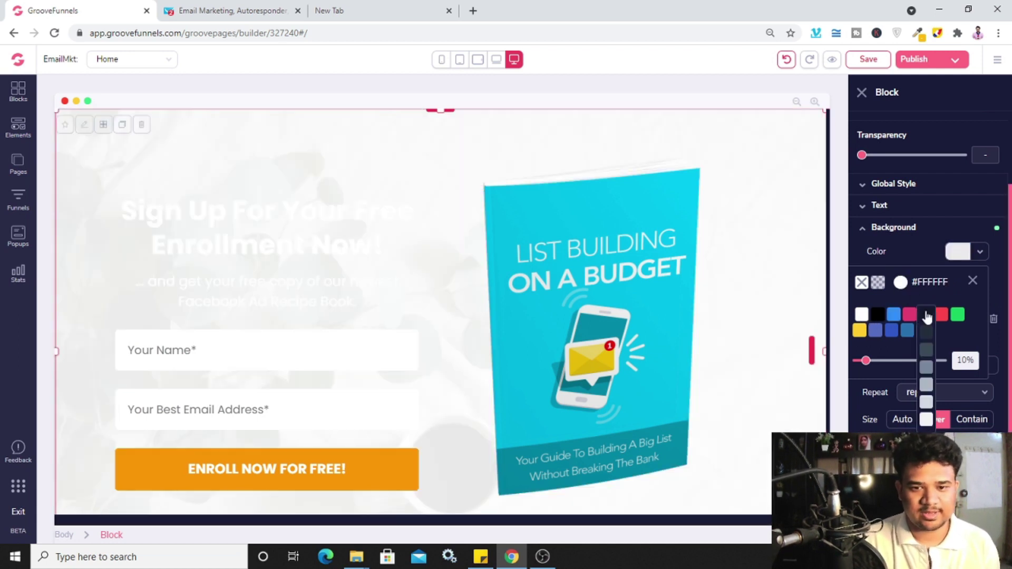
left_click(928, 388)
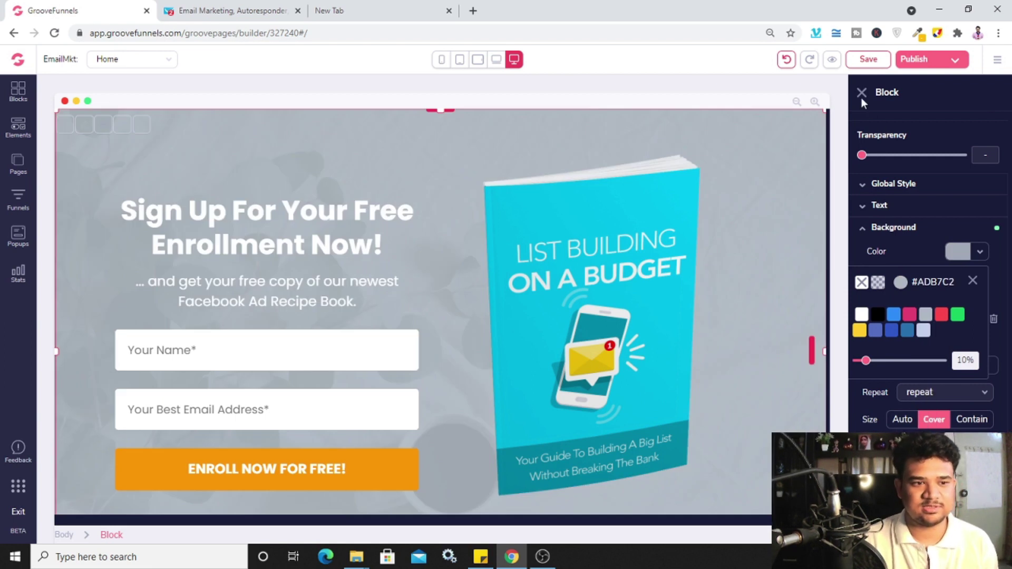
left_click(972, 282)
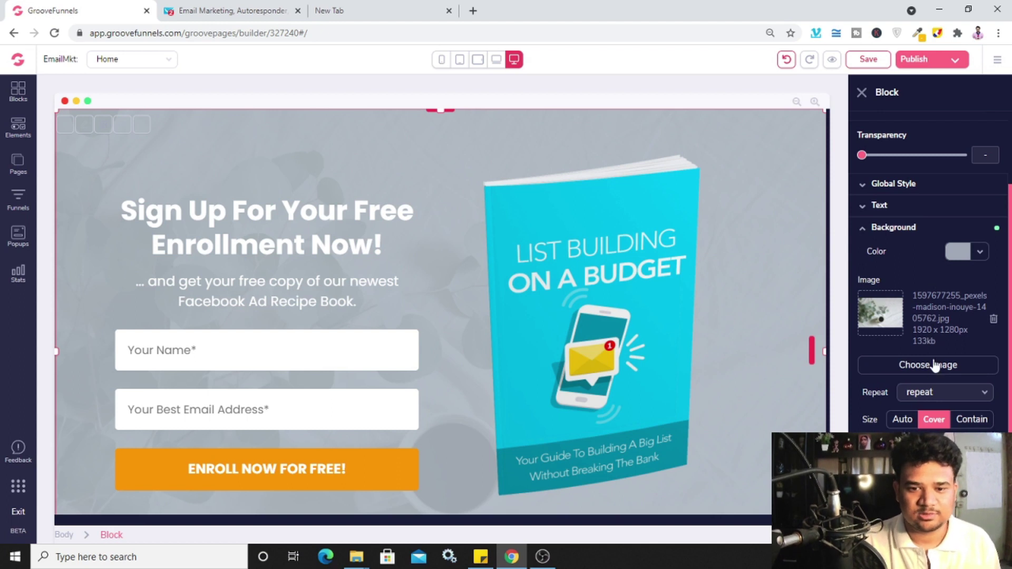
left_click(862, 92)
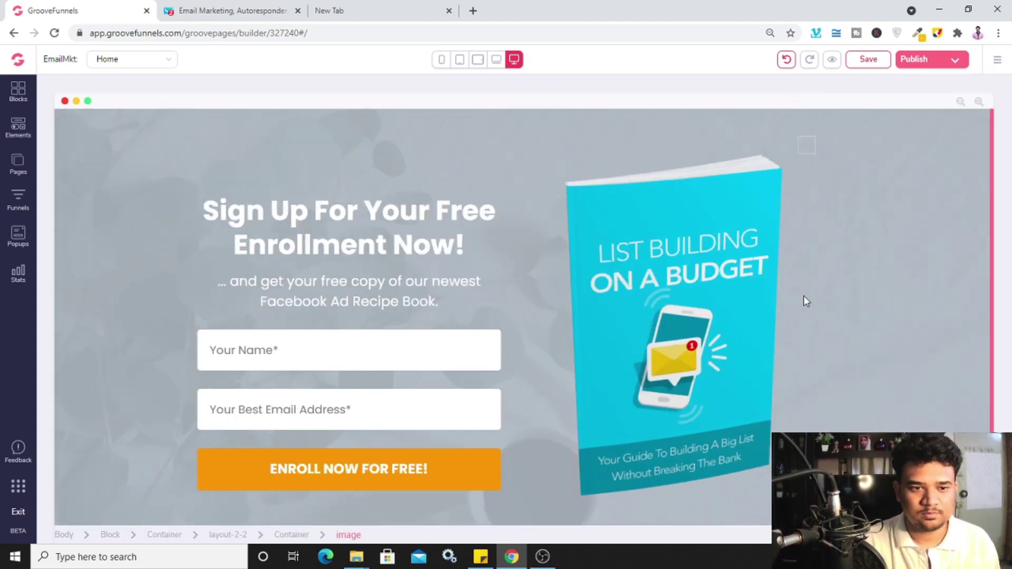
Replace "Enrollment Now" in the headline with "To Grow Your Email List NOw"
scroll(805, 302, "down", 2)
scroll(466, 267, "up", 2)
left_click(247, 205)
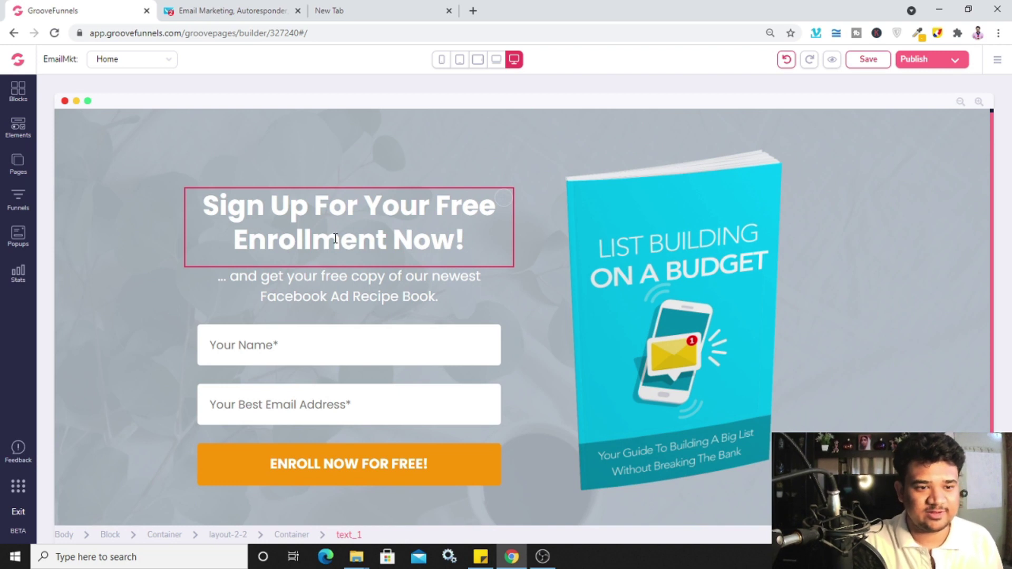
left_click_drag(236, 244, 459, 242)
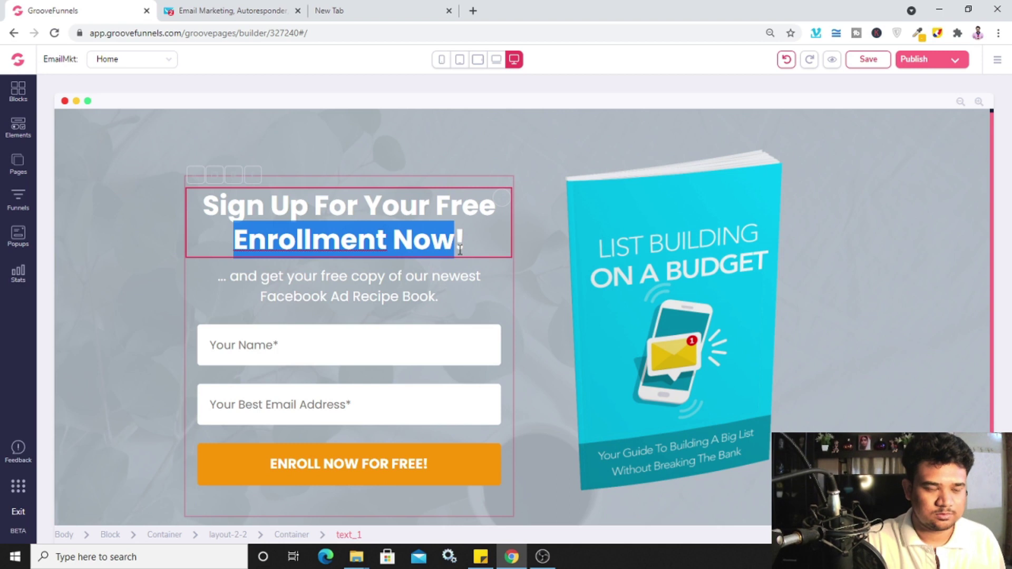
type("To !")
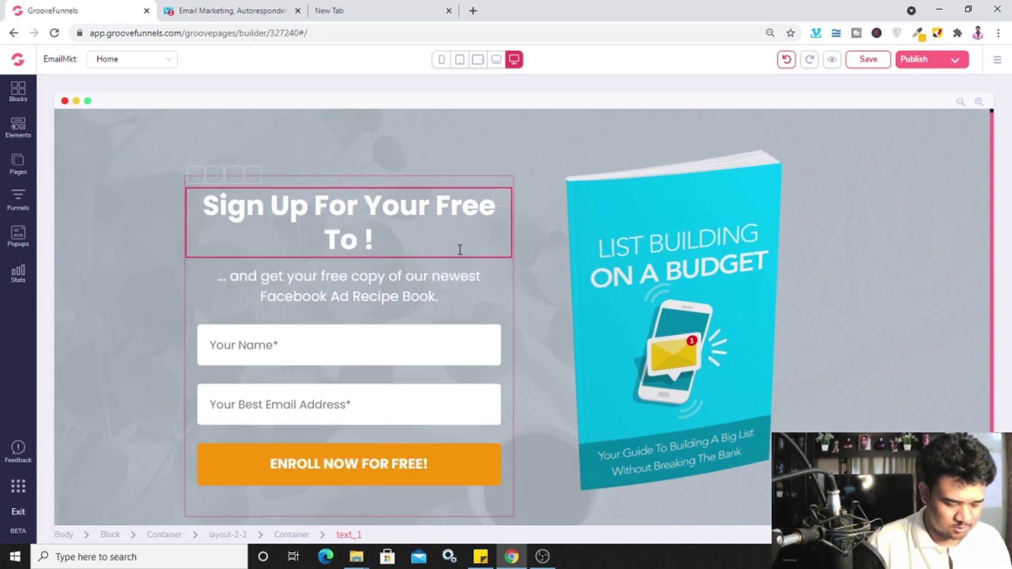
type(" Grow Yo")
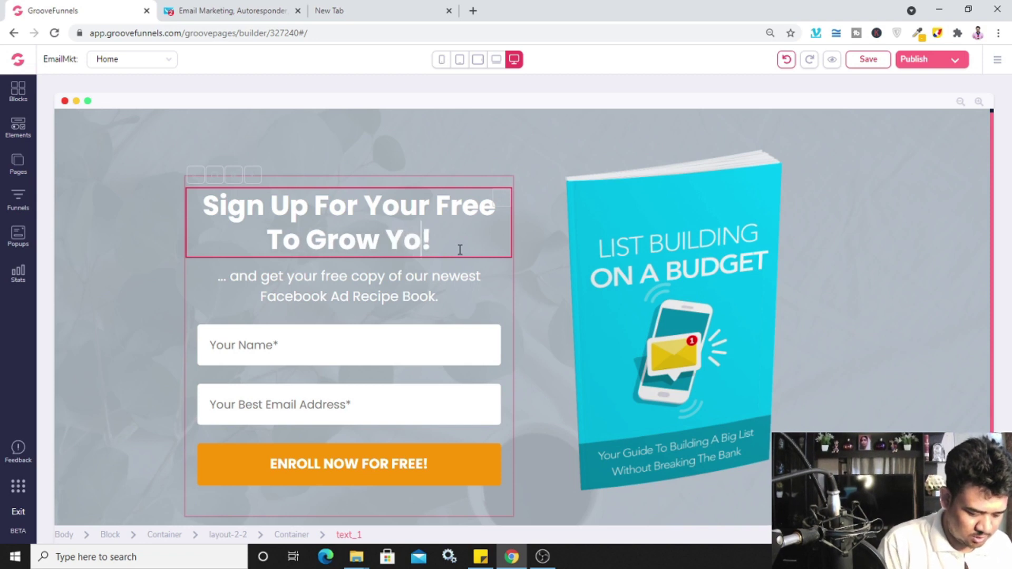
type("ur Email ")
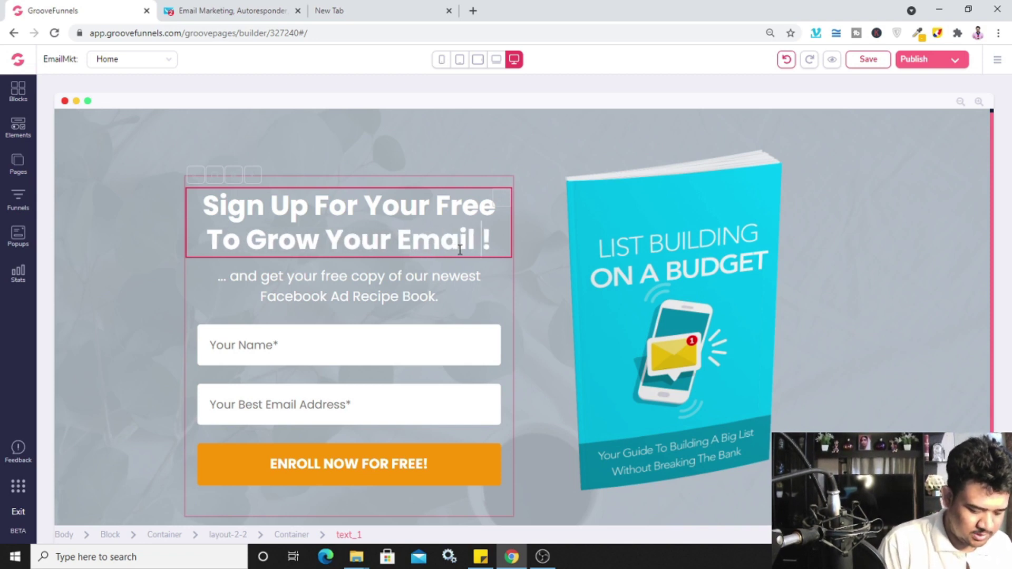
type("List NOw")
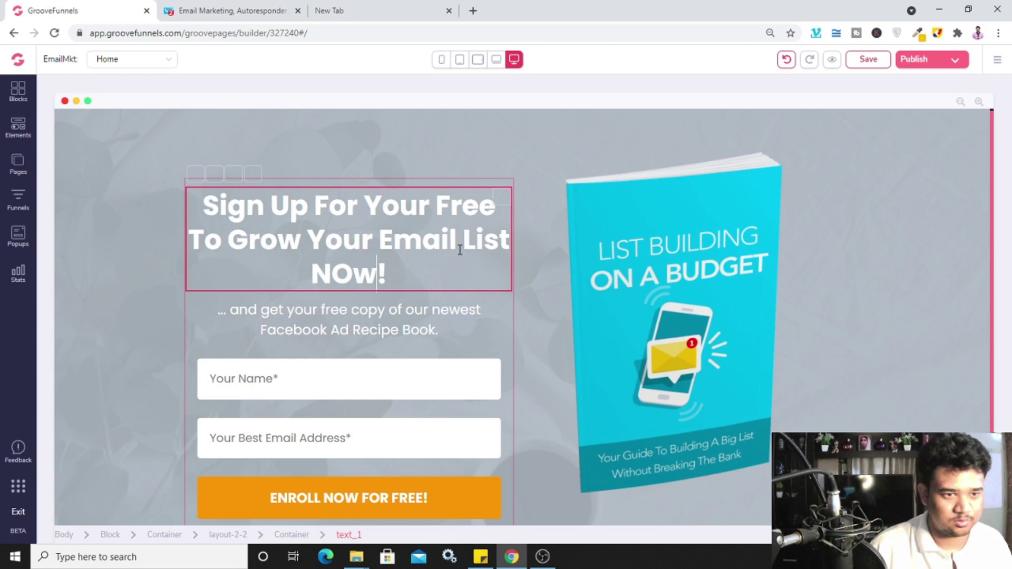
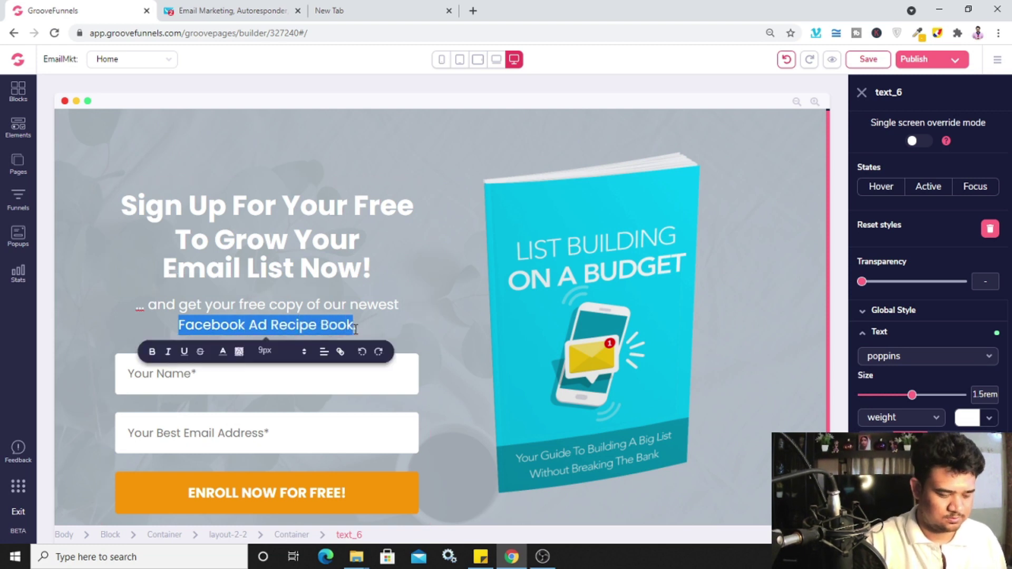
Type 'Emailo Swipes' as the book title in the subtitle
type("Emailo Swipes.")
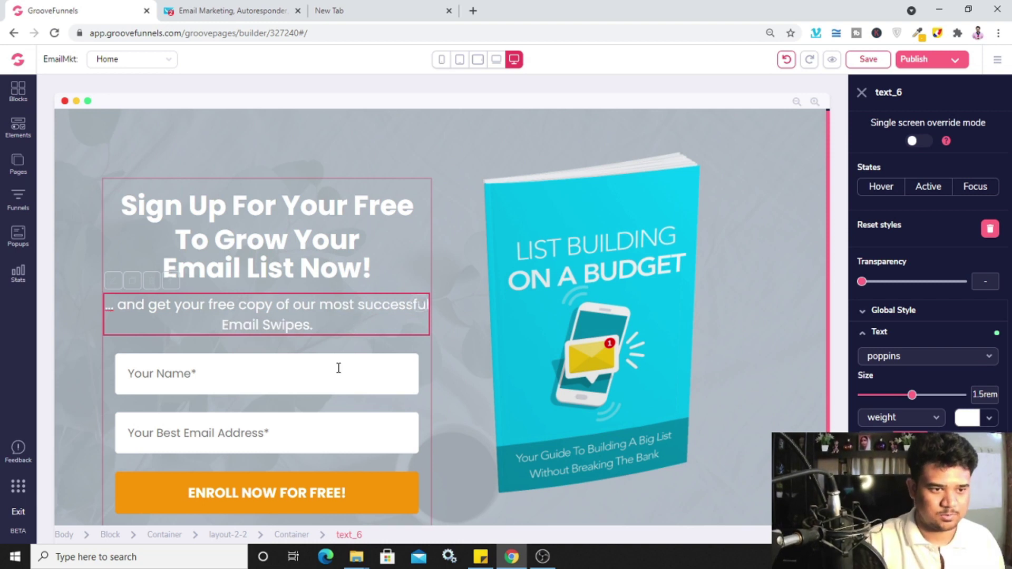
Reword the subtitle to offer the most successful Email Swipes
left_click(340, 369)
left_click(355, 304)
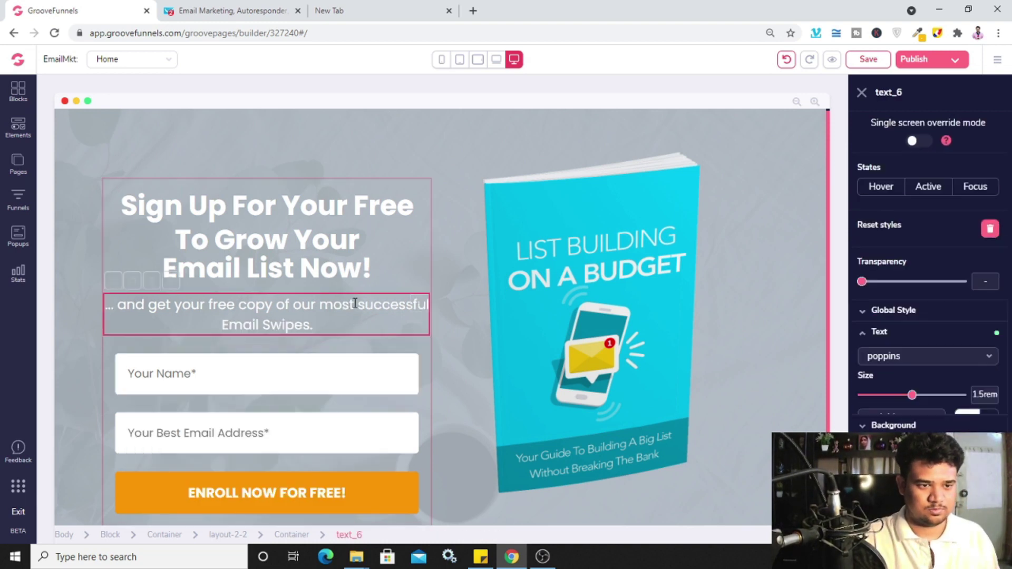
left_click(504, 425)
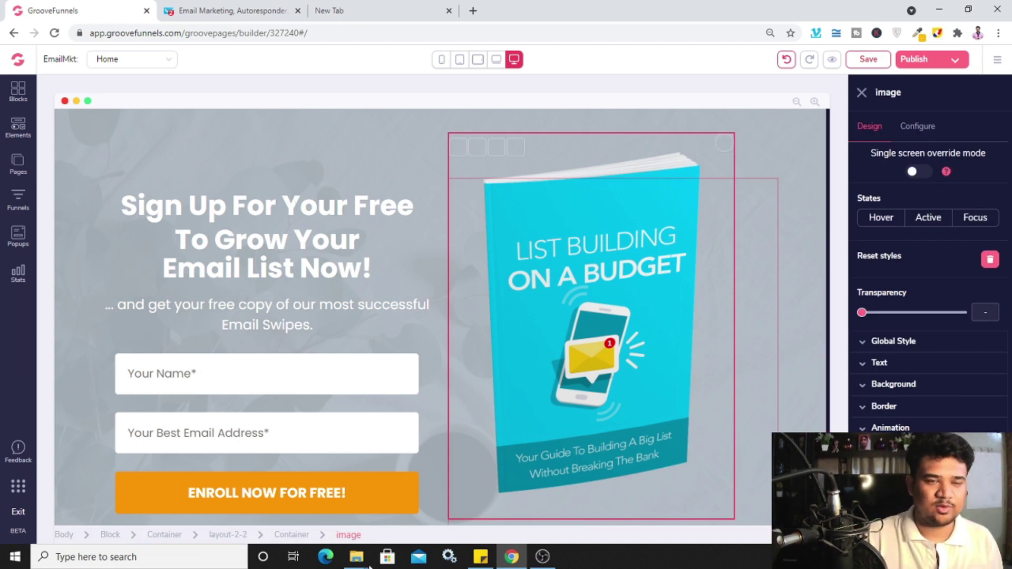
Delete the Your Name field from the sign-up form, leaving only the email field
mouse_move(356, 557)
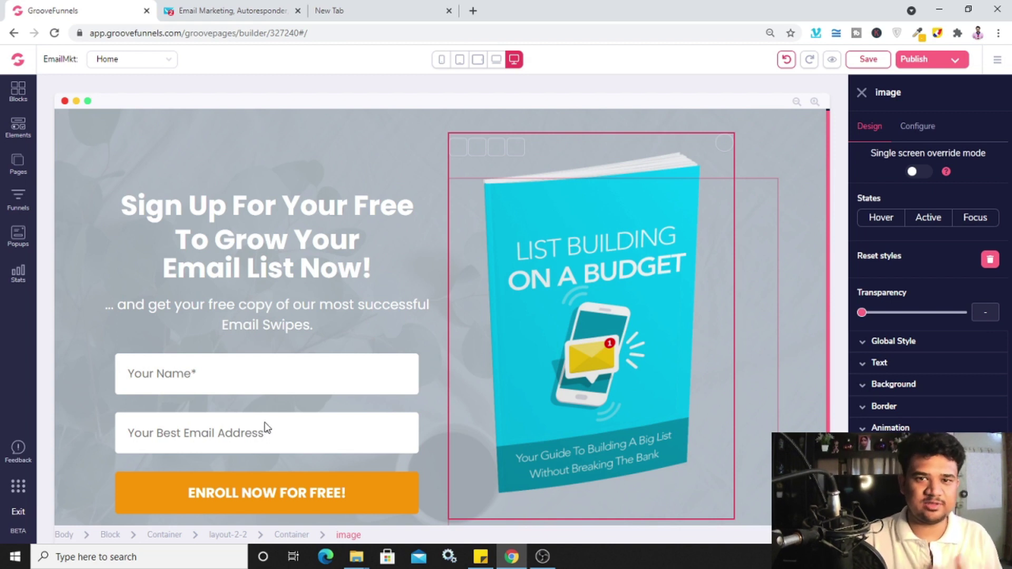
left_click(276, 374)
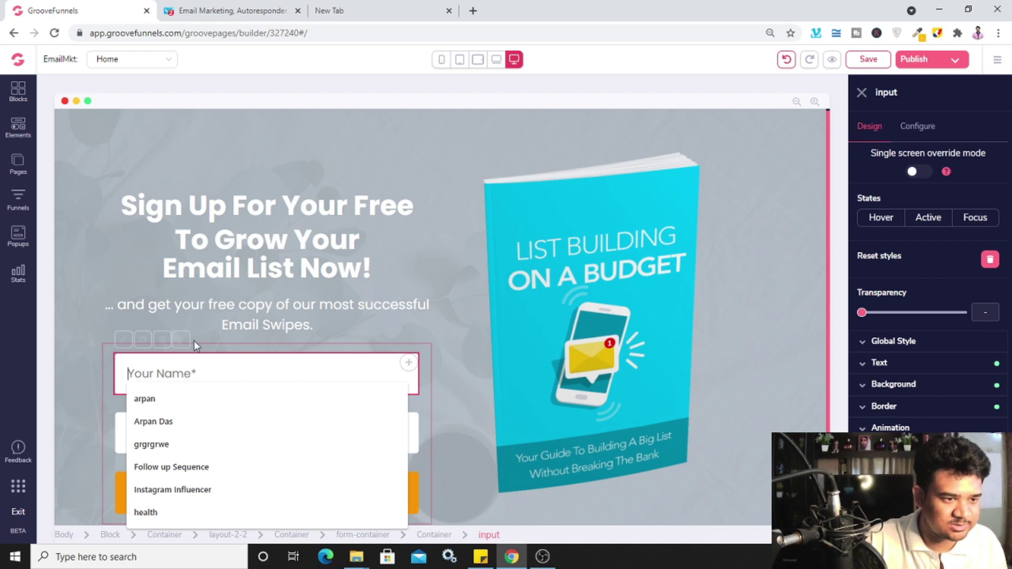
left_click(118, 372)
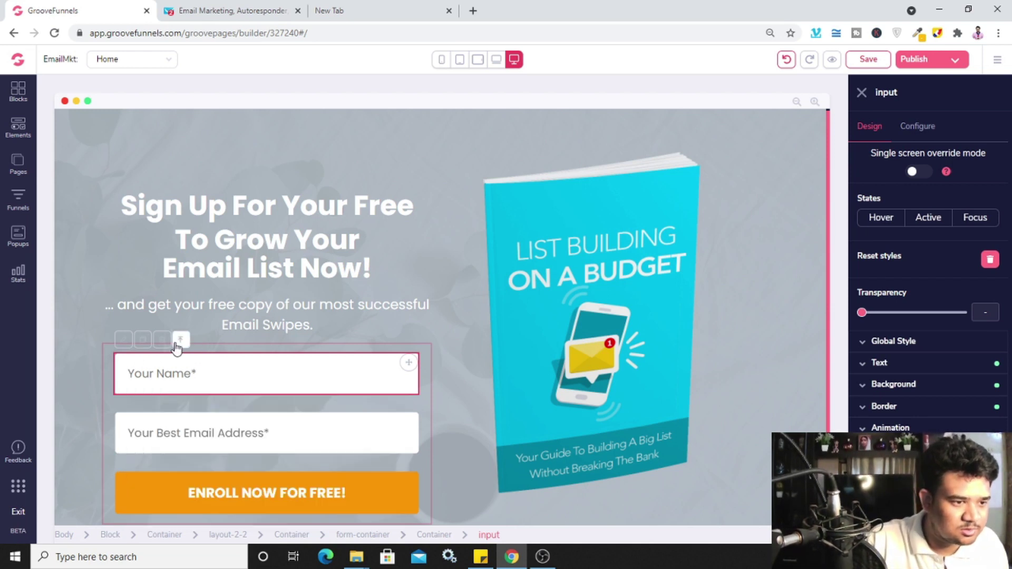
left_click(163, 342)
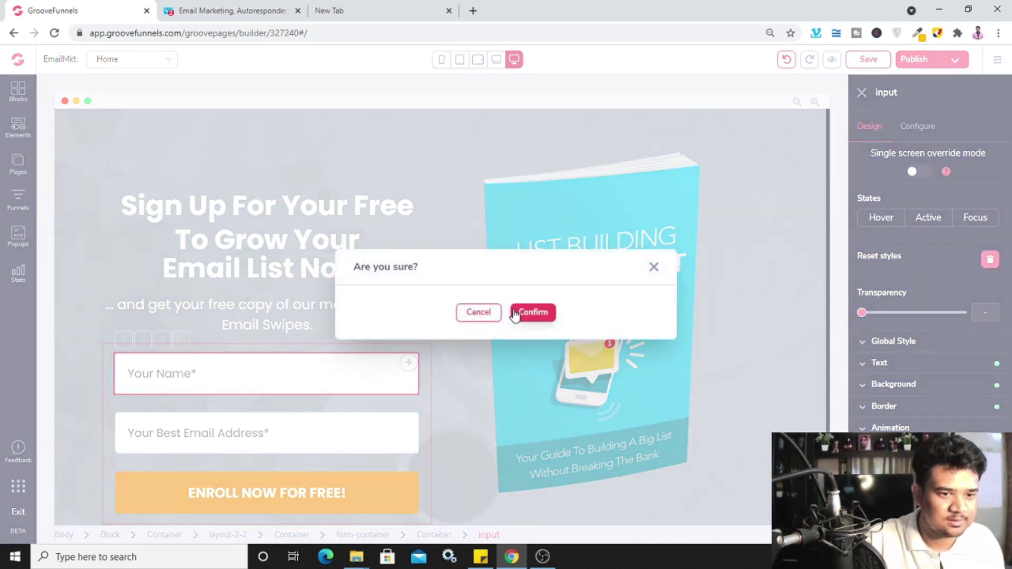
left_click(517, 312)
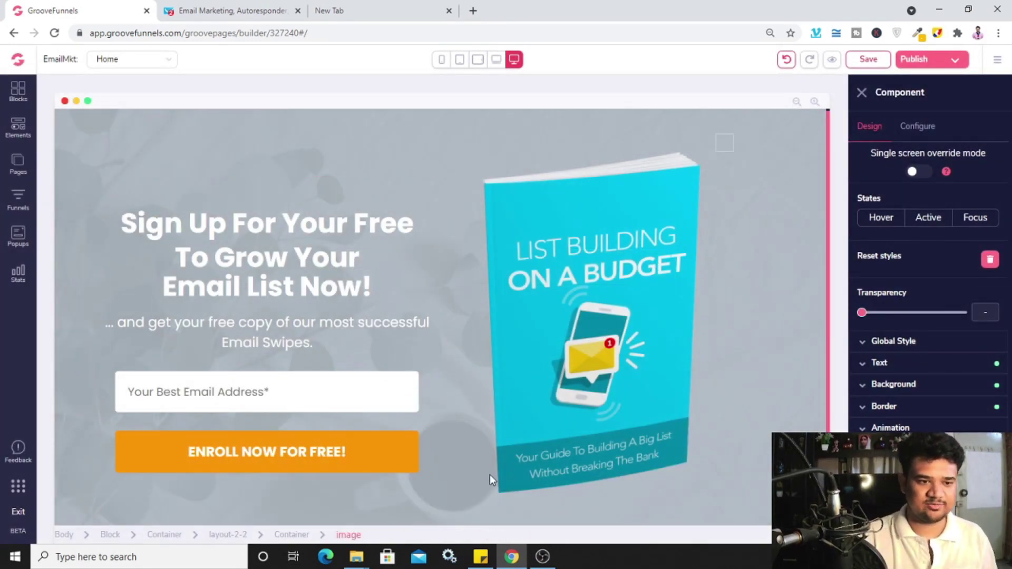
scroll(422, 443, "down", 1)
left_click(357, 405)
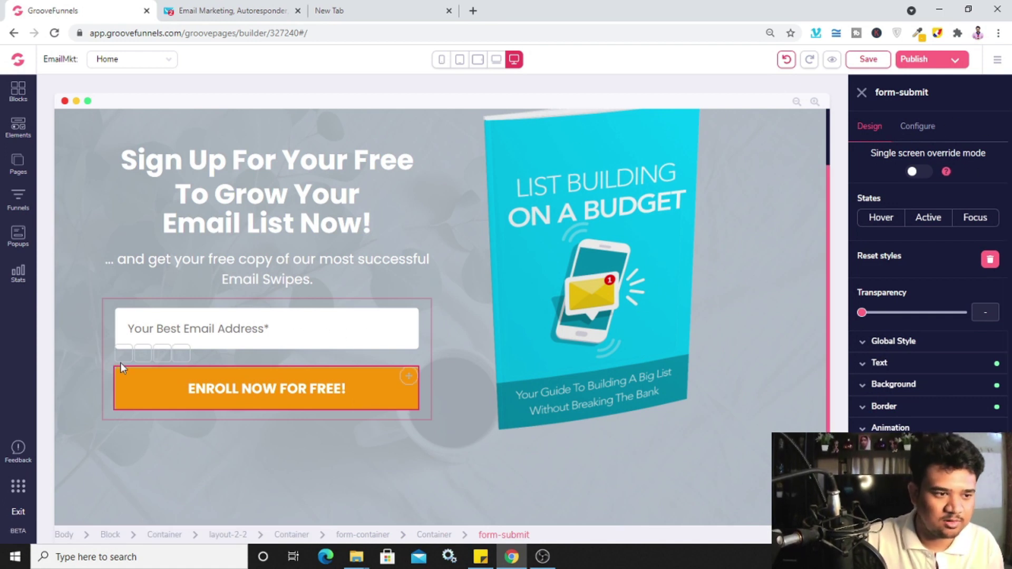
Change the ENROLL NOW FOR FREE! button background from orange to light blue #12A9FF
left_click(900, 386)
left_click(900, 388)
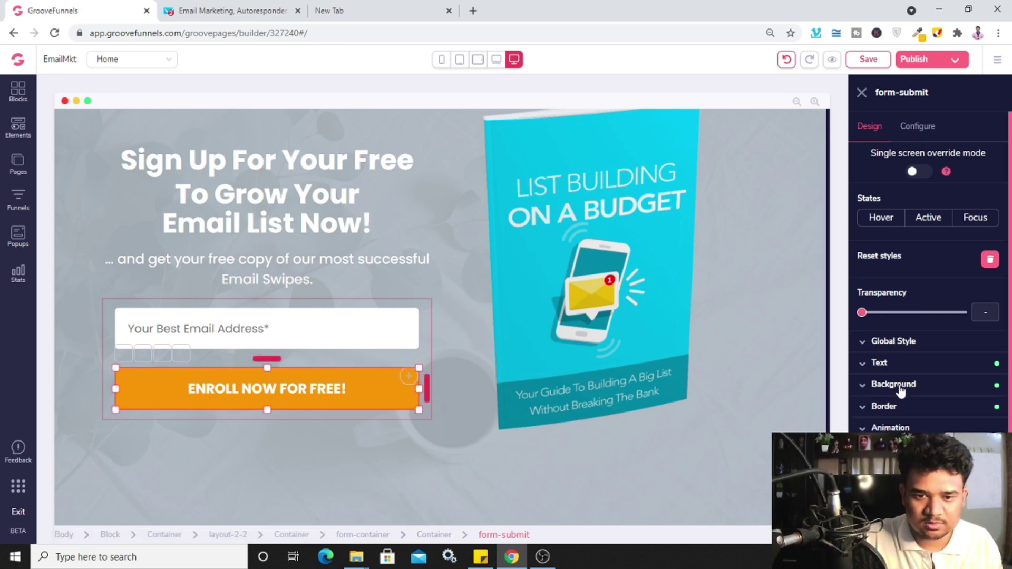
left_click(900, 388)
left_click(895, 365)
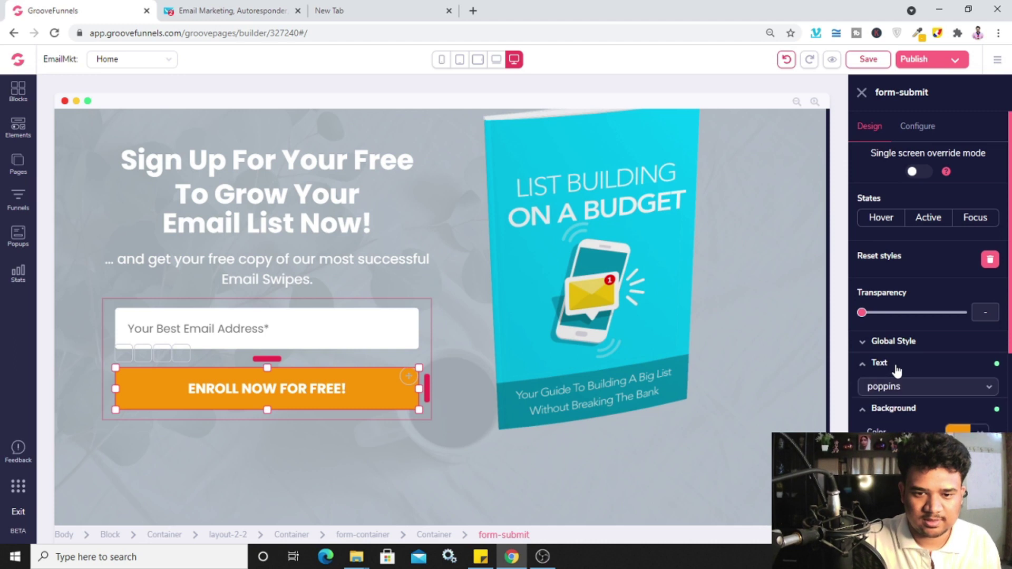
scroll(984, 404, "down", 2)
scroll(994, 375, "down", 1)
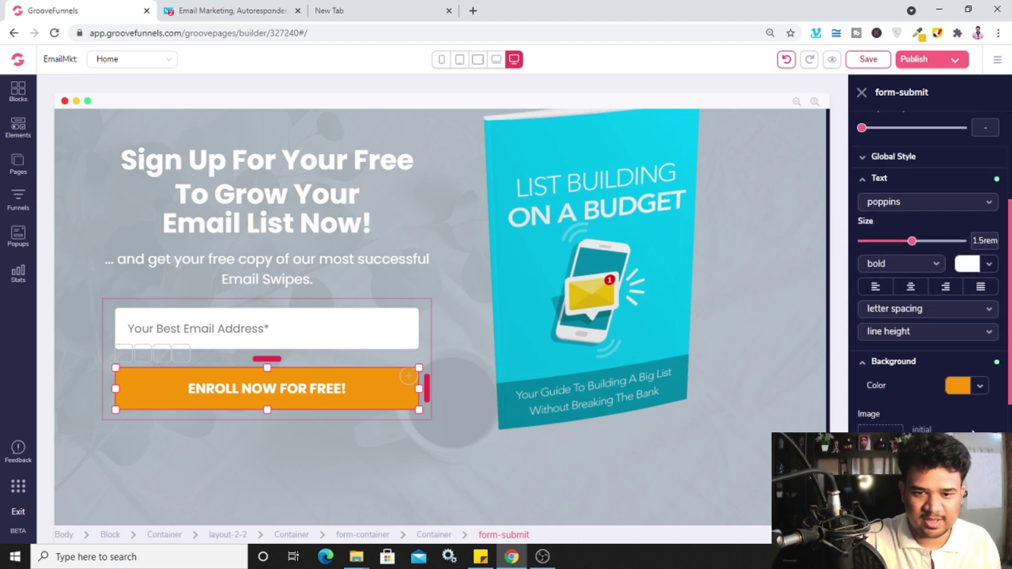
left_click(979, 383)
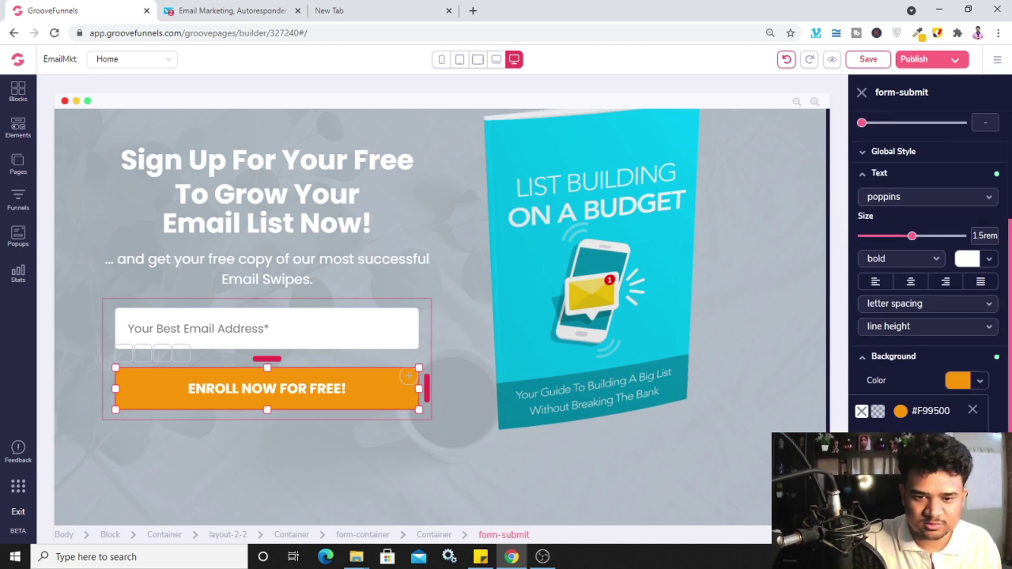
left_click(928, 458)
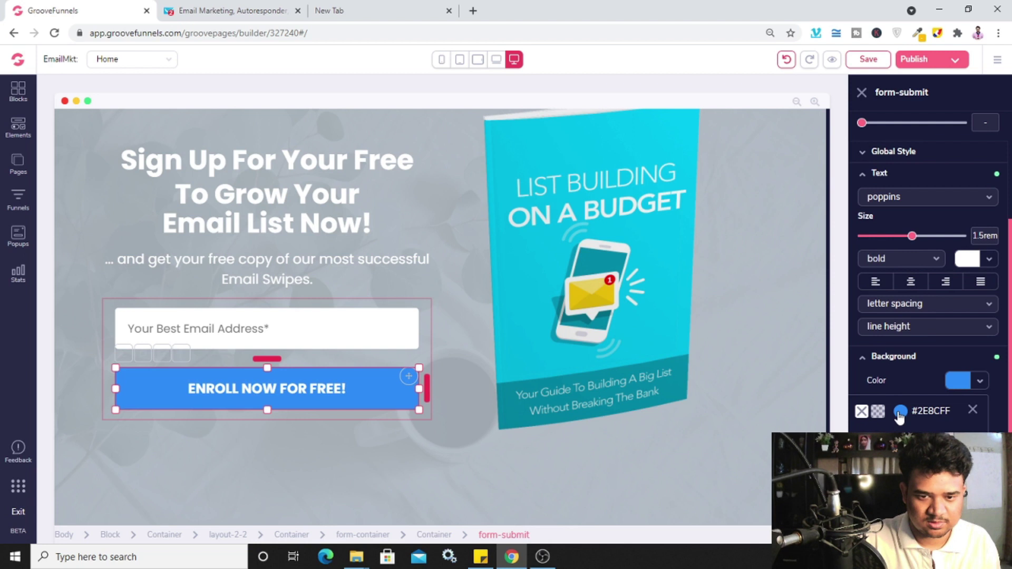
scroll(898, 413, "down", 3)
left_click(955, 337)
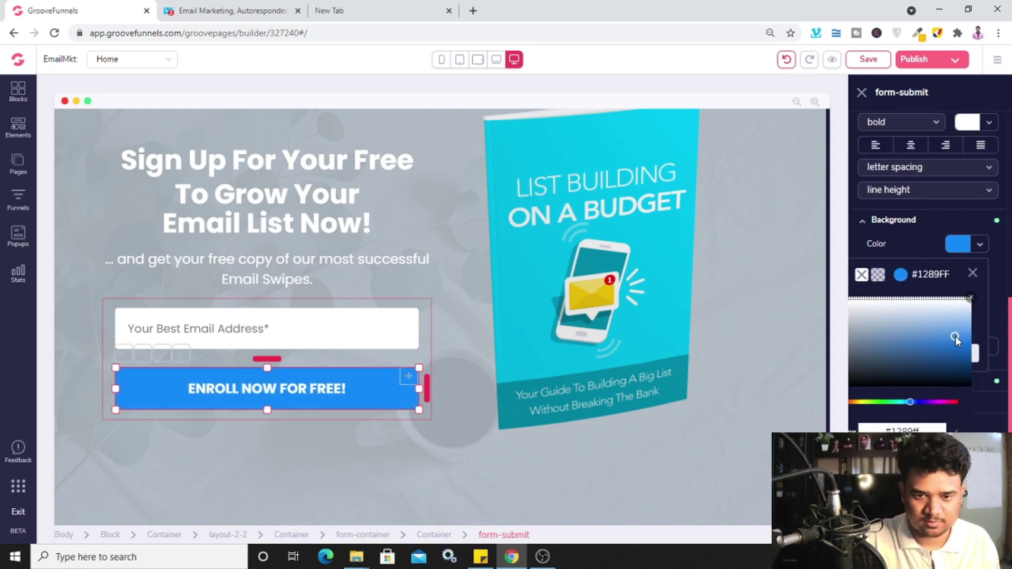
left_click_drag(956, 334, 957, 324)
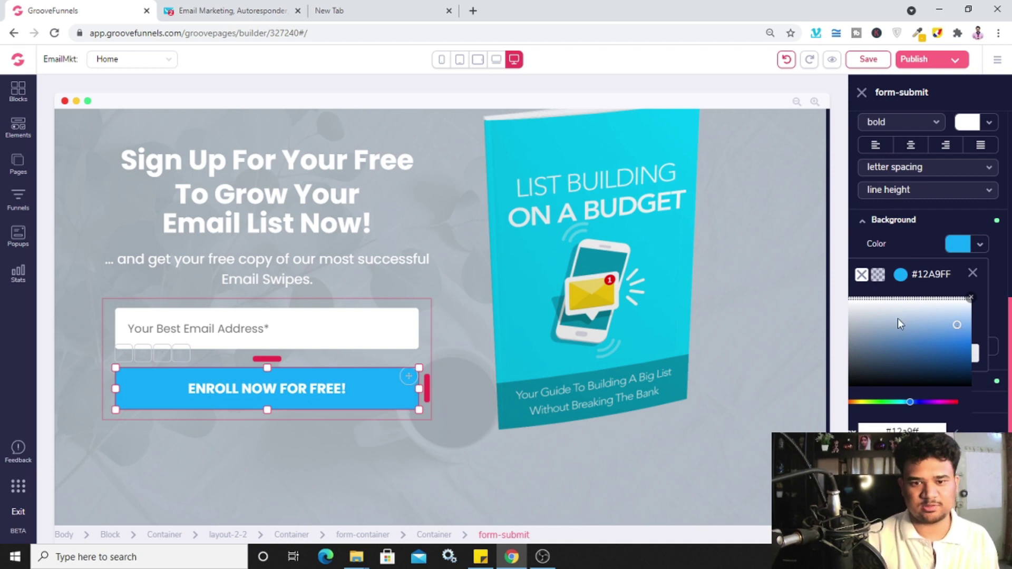
Deselect the button and close the block settings panel
left_click(787, 352)
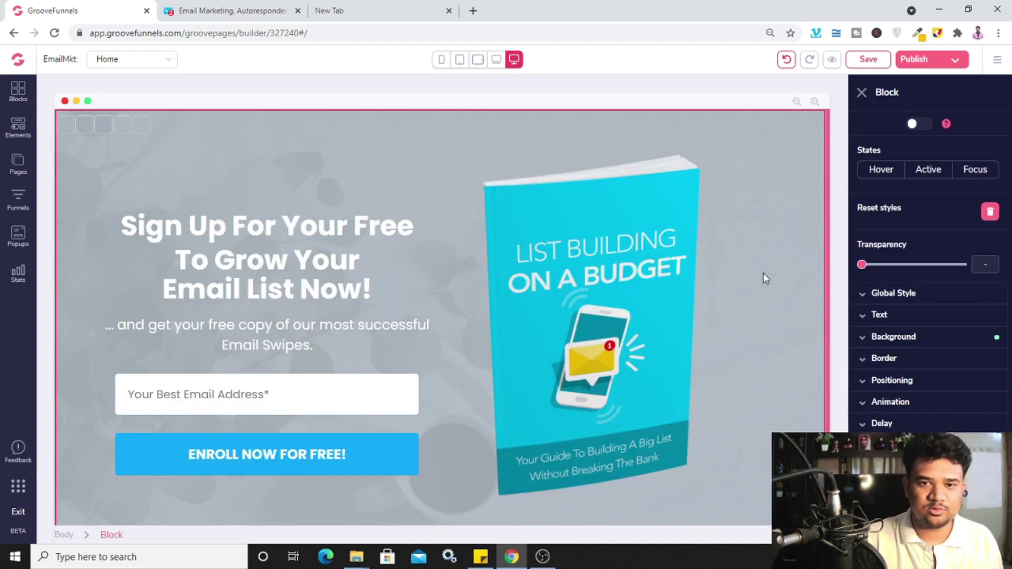
left_click(863, 95)
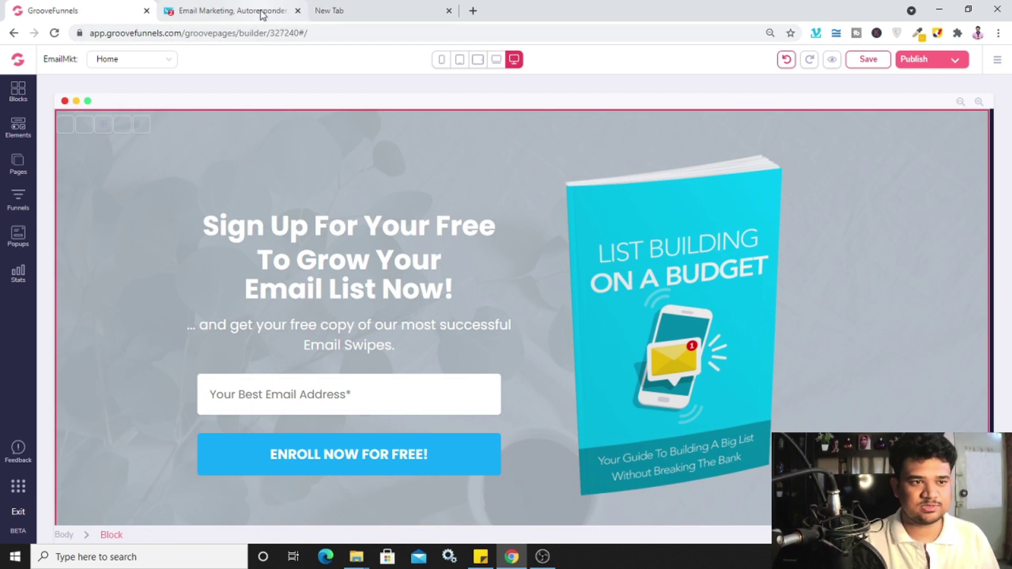
left_click(262, 15)
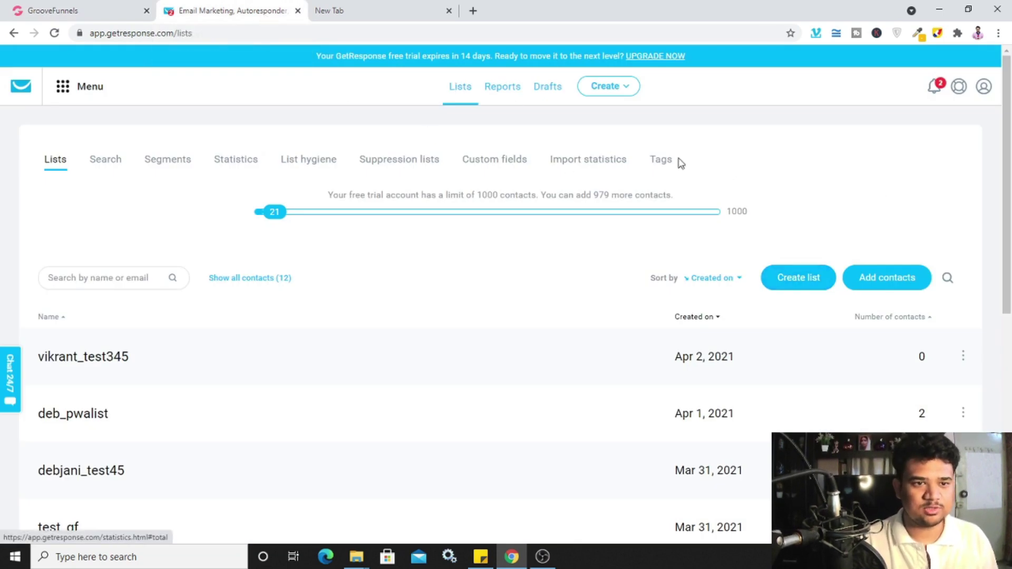
Create a GetResponse contact list named email_tutorial_2021, then go back to GroovePages
scroll(838, 187, "down", 2)
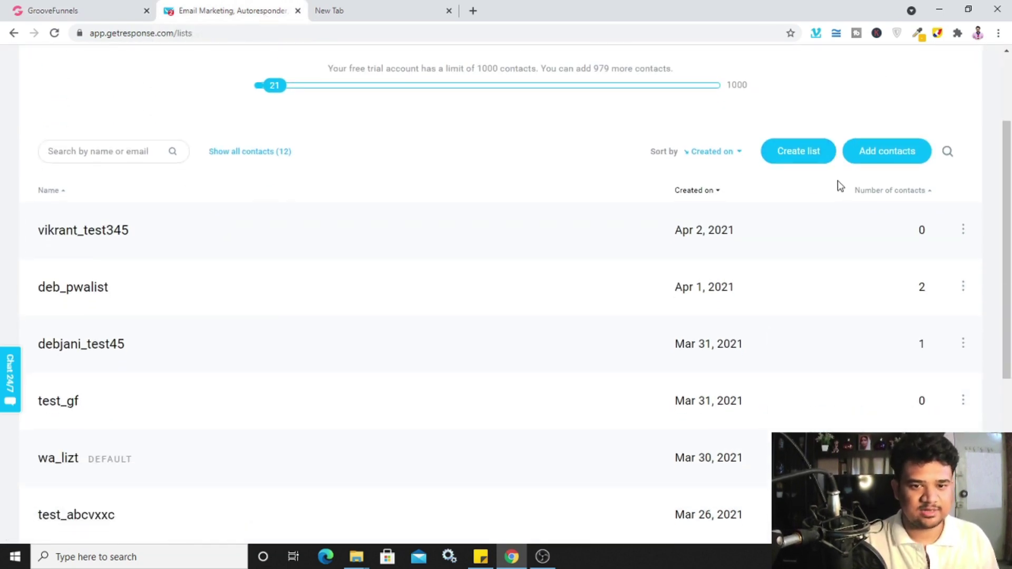
left_click(793, 153)
left_click(516, 186)
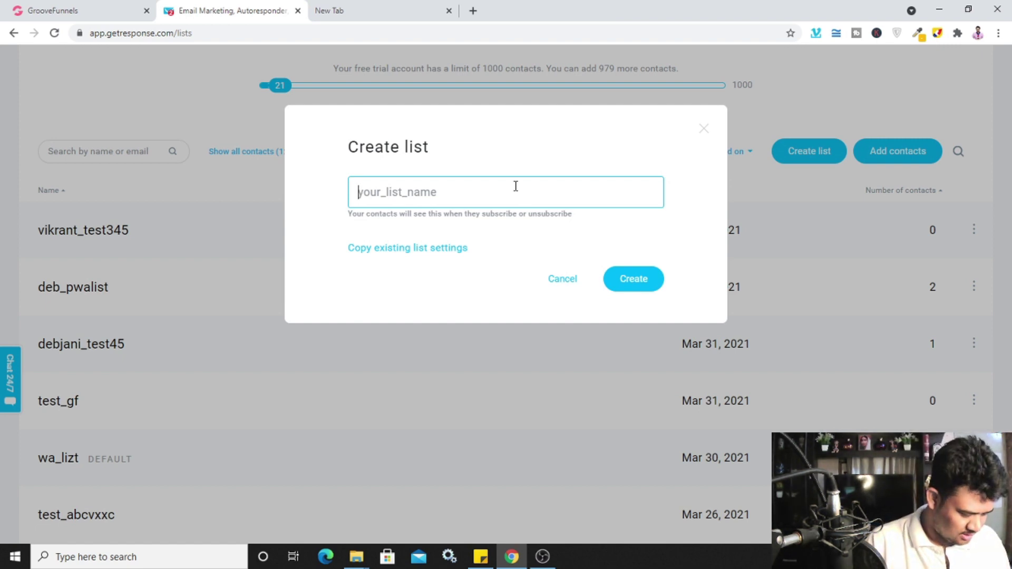
type("email")
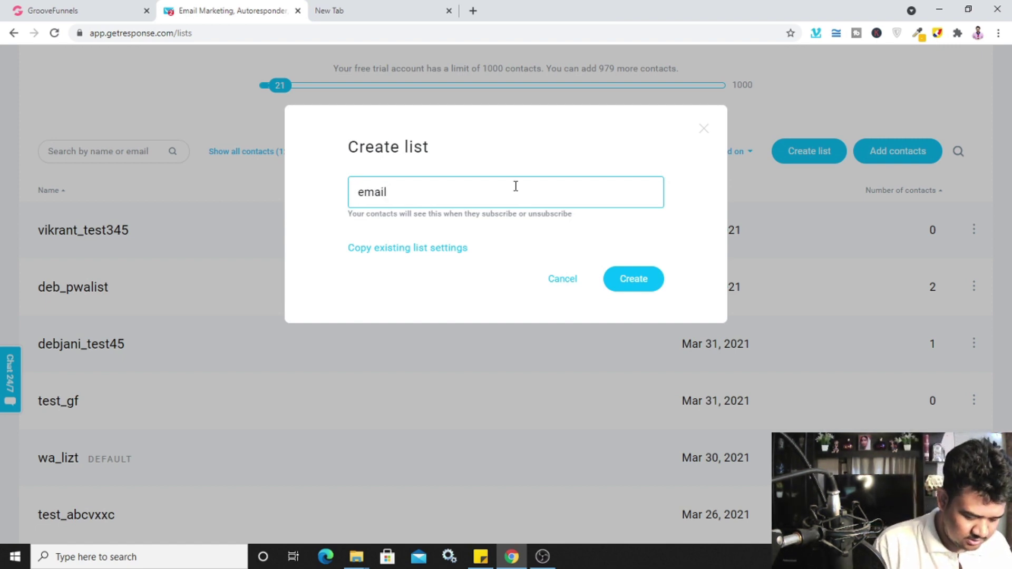
type("_tutorial")
double_click(516, 185)
left_click(515, 185)
type("_2021")
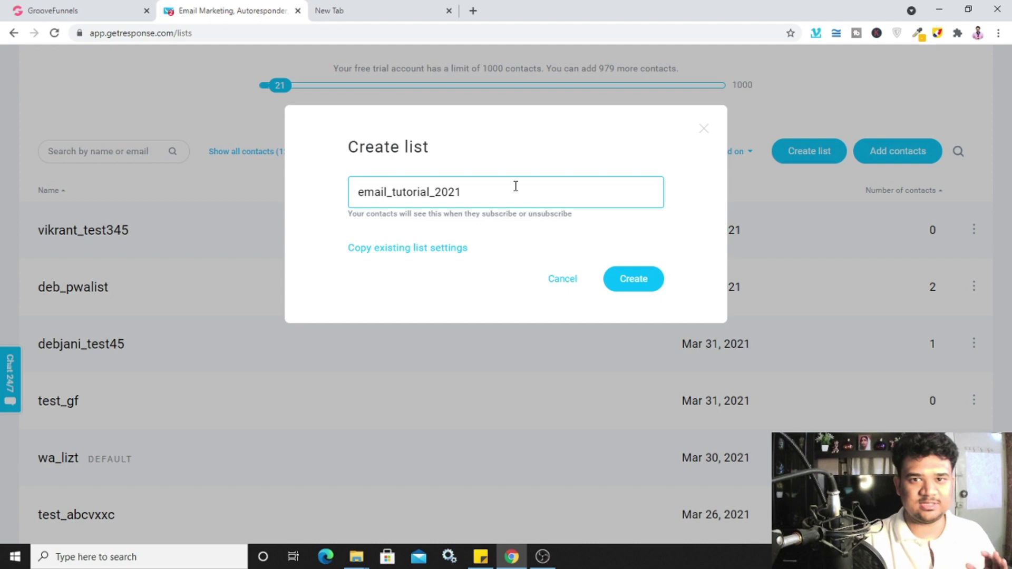
left_click(630, 282)
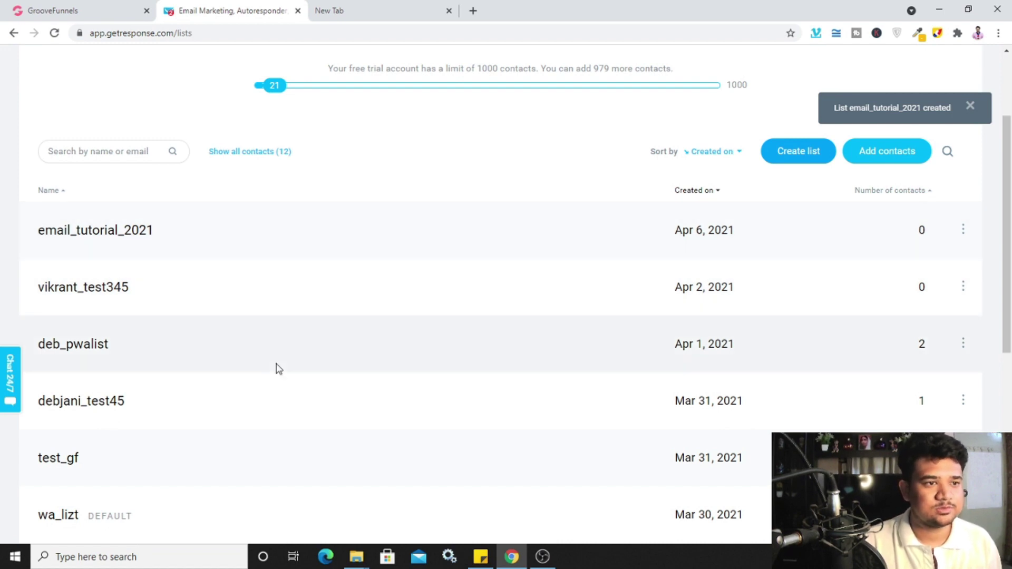
left_click(114, 21)
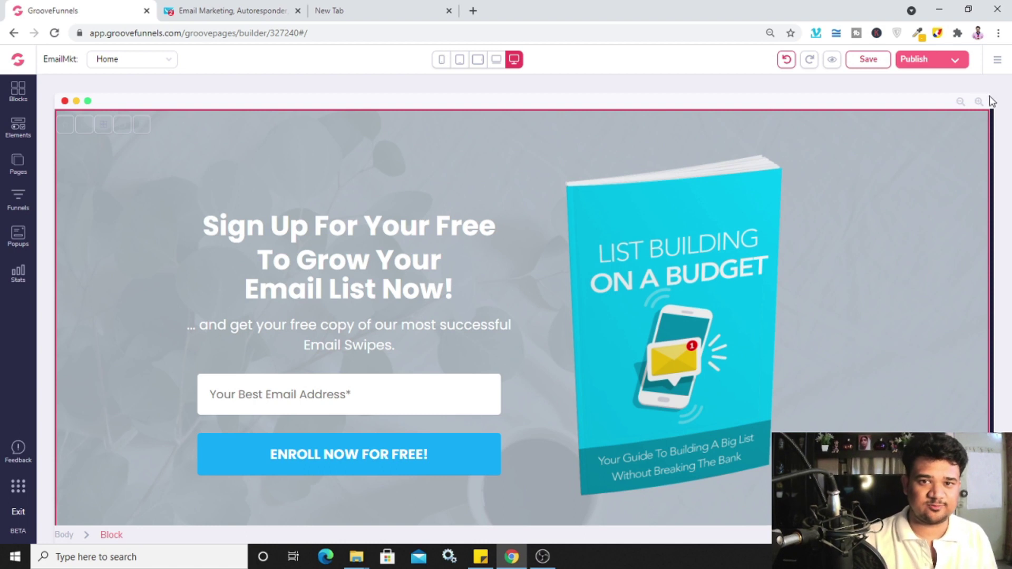
Add a new GroovePages integration with GetResponse as the integration type
left_click(999, 62)
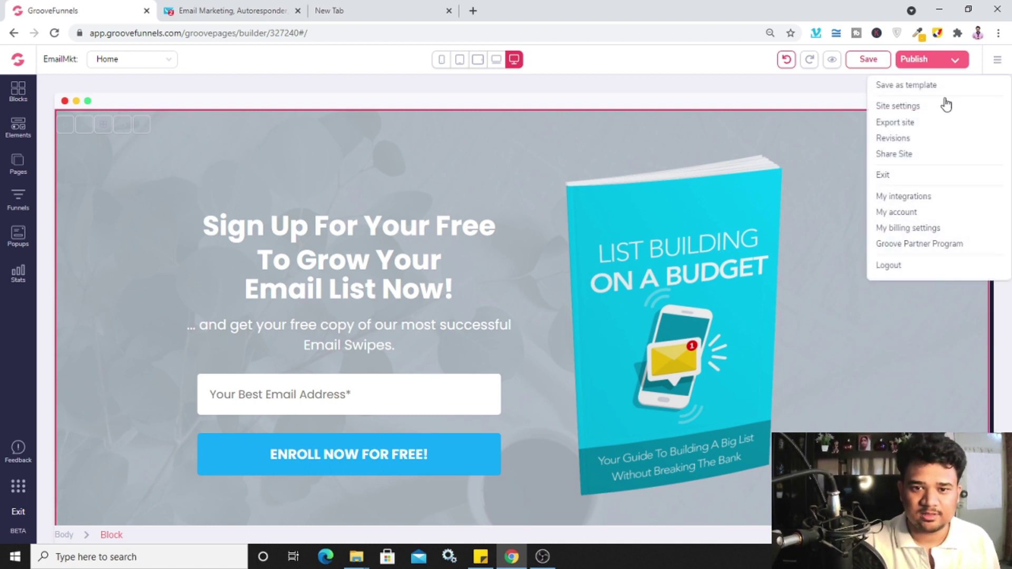
left_click(923, 197)
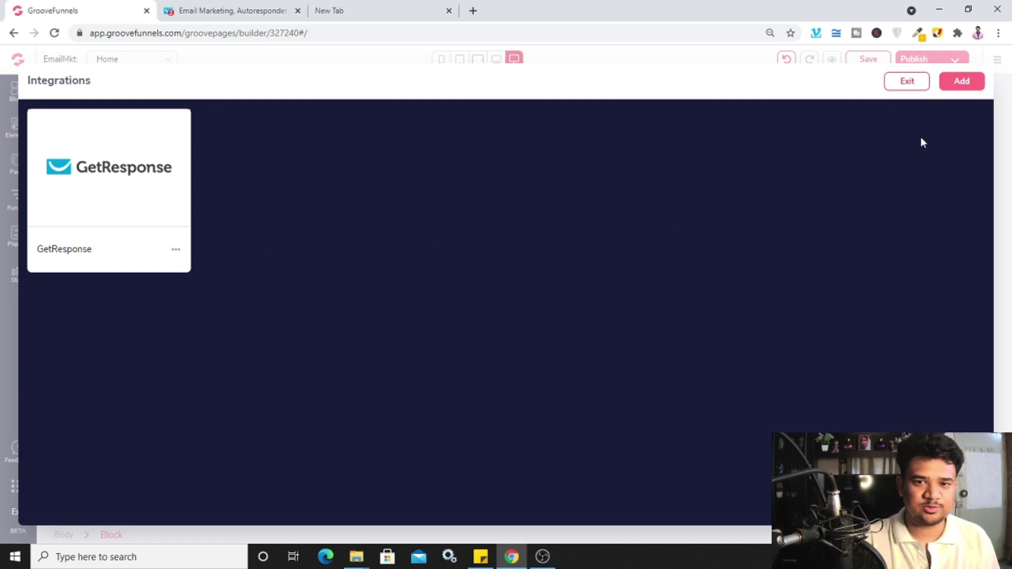
left_click(965, 82)
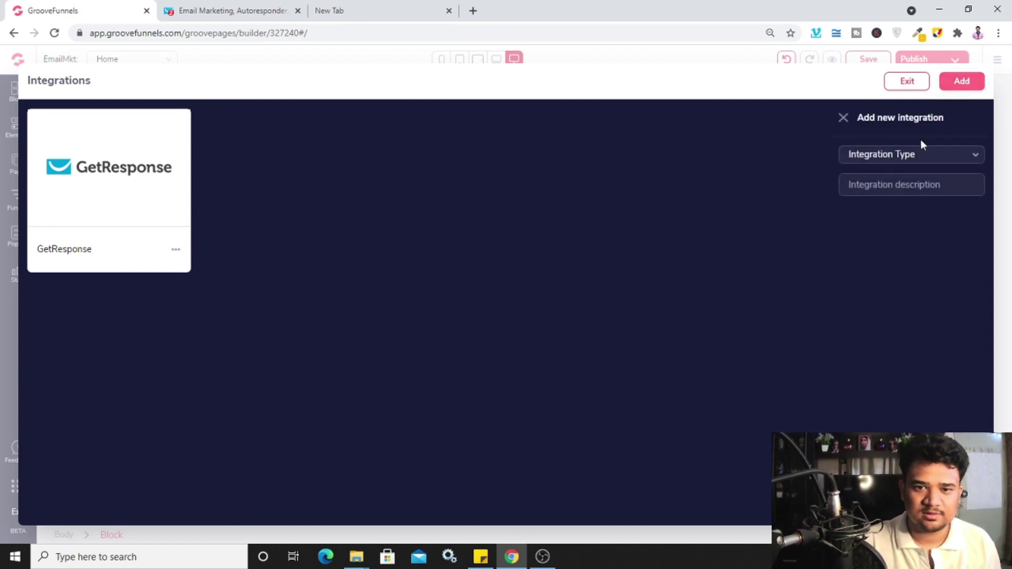
left_click(921, 158)
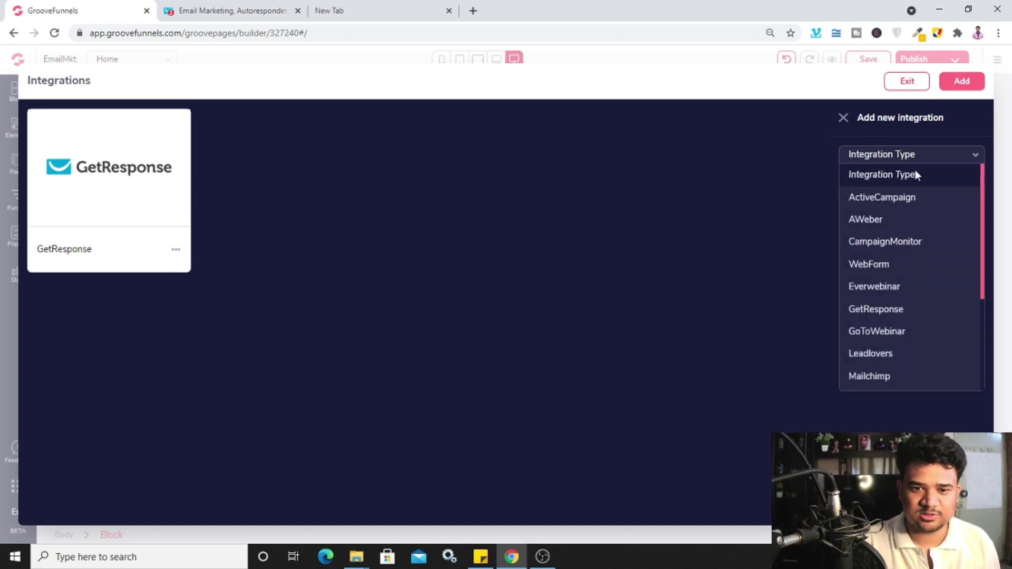
left_click(886, 312)
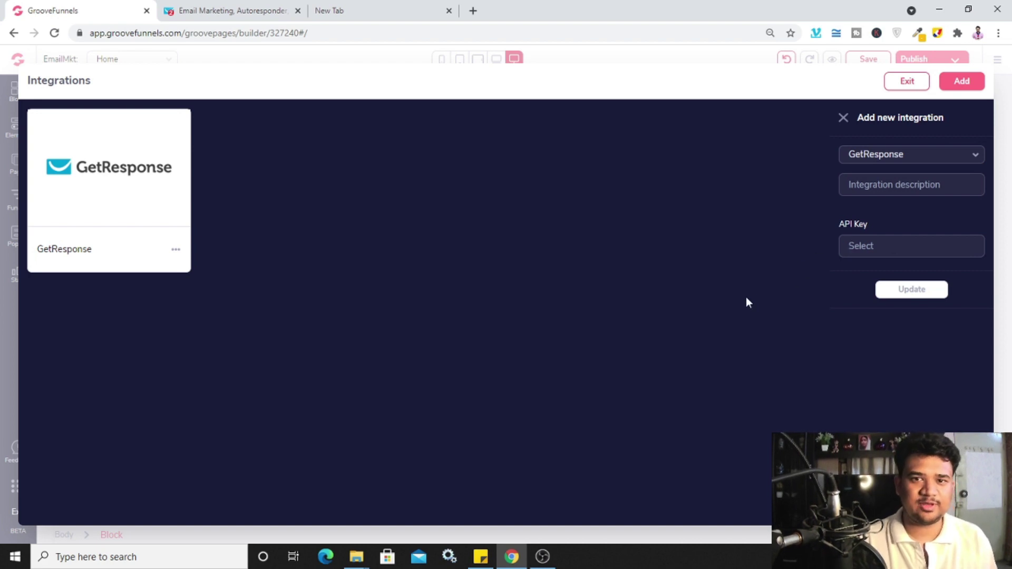
left_click(267, 13)
scroll(253, 120, "up", 3)
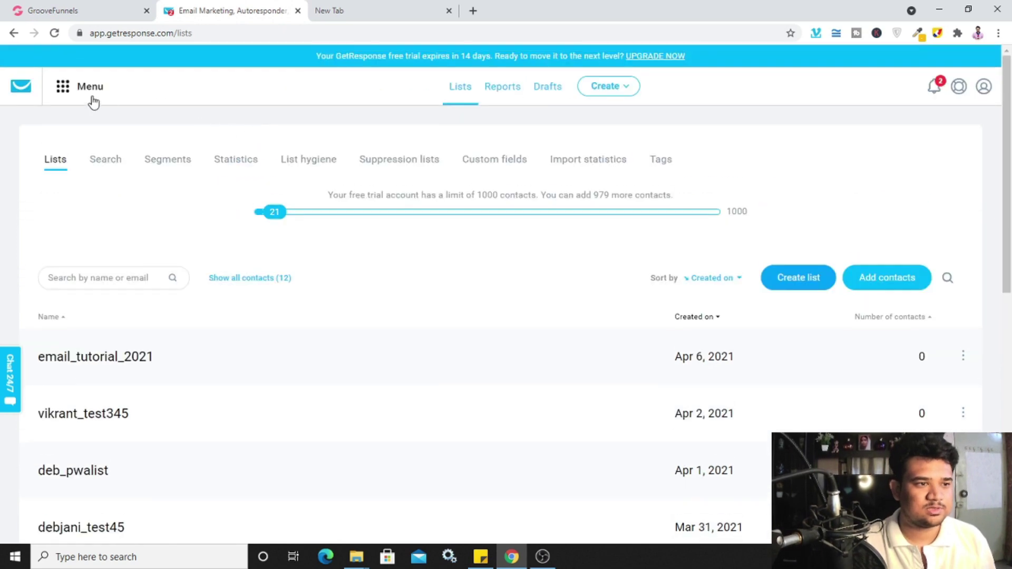
Bring up GetResponse's Integrations and API page, then return to GroovePages
left_click(63, 95)
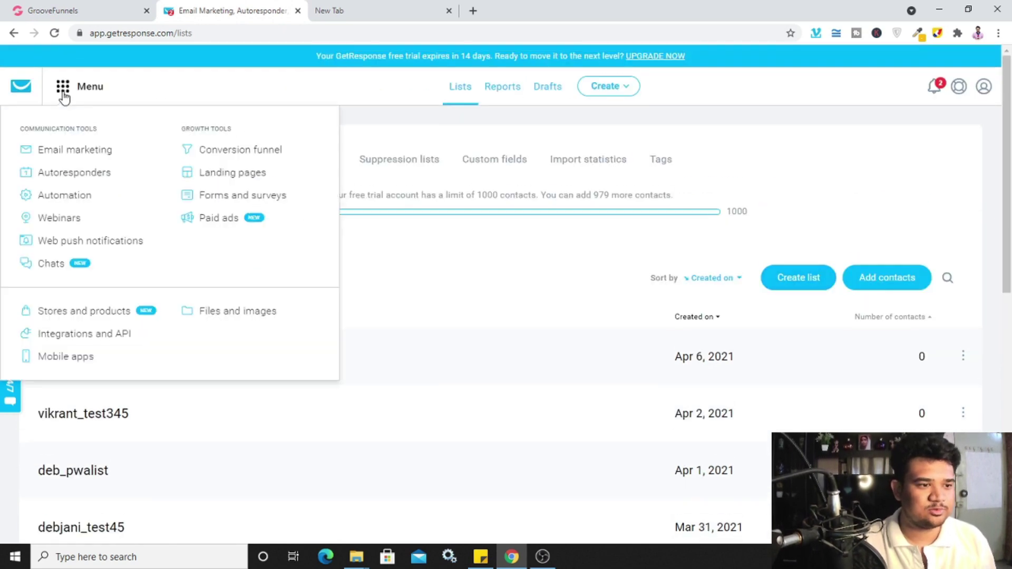
left_click(99, 335)
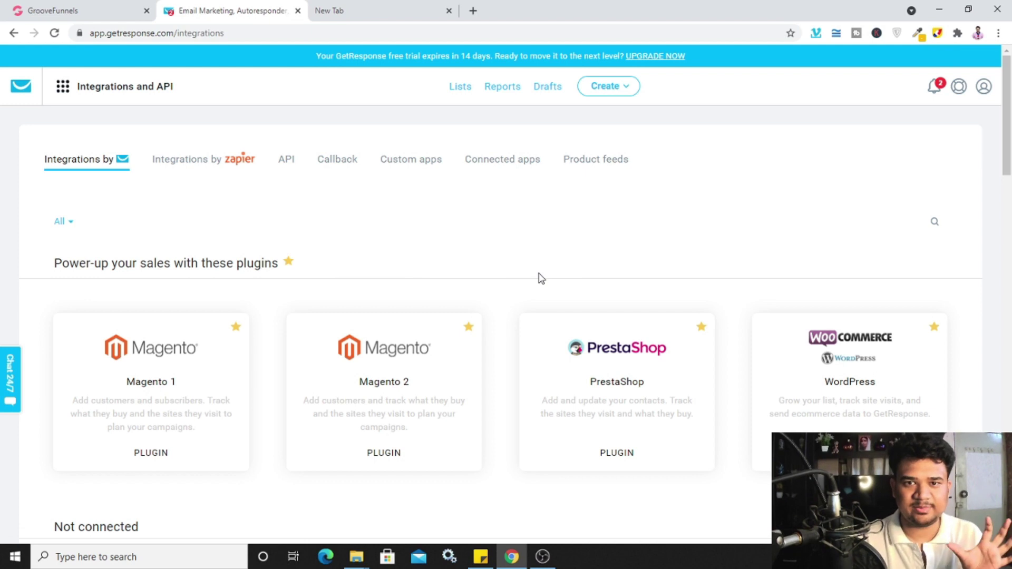
left_click(84, 11)
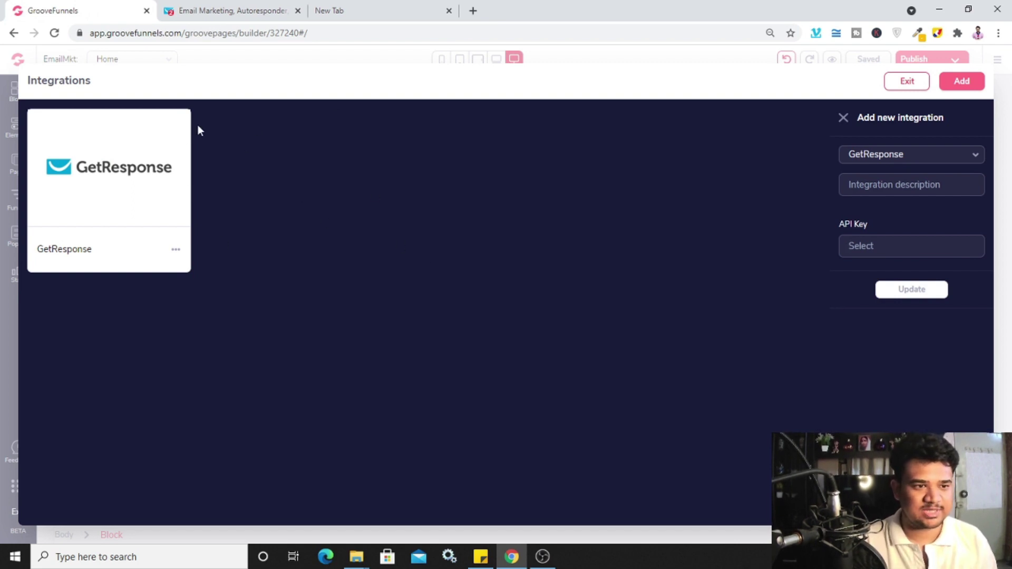
Exit the integrations screen and open the ENROLL NOW FOR FREE! button's settings
left_click(845, 118)
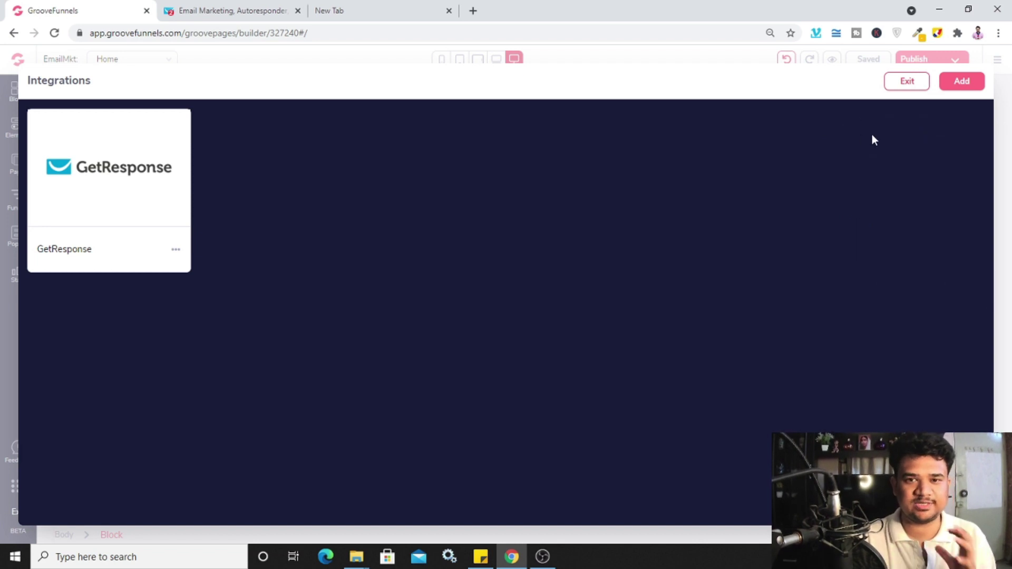
left_click(917, 81)
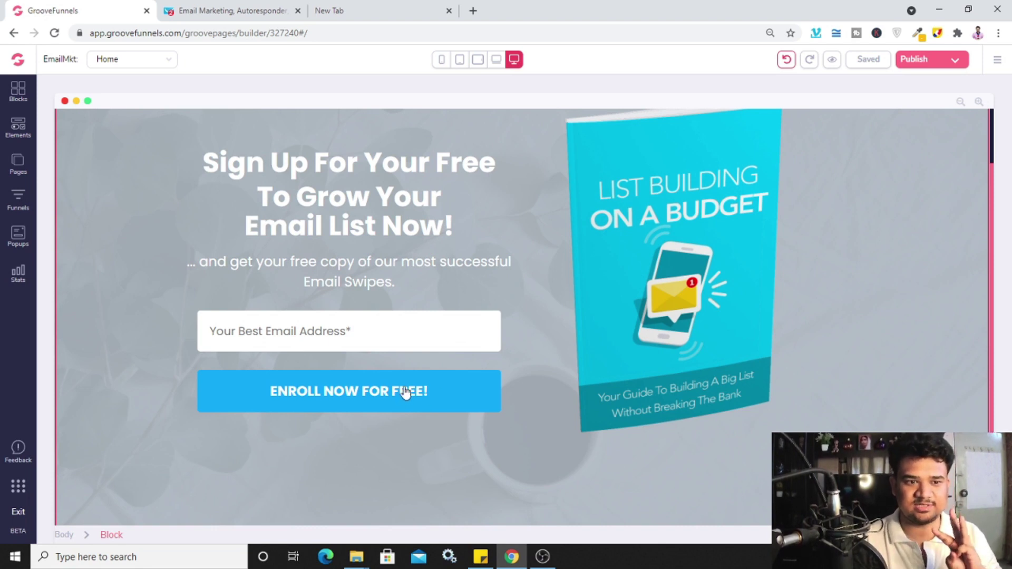
left_click(340, 399)
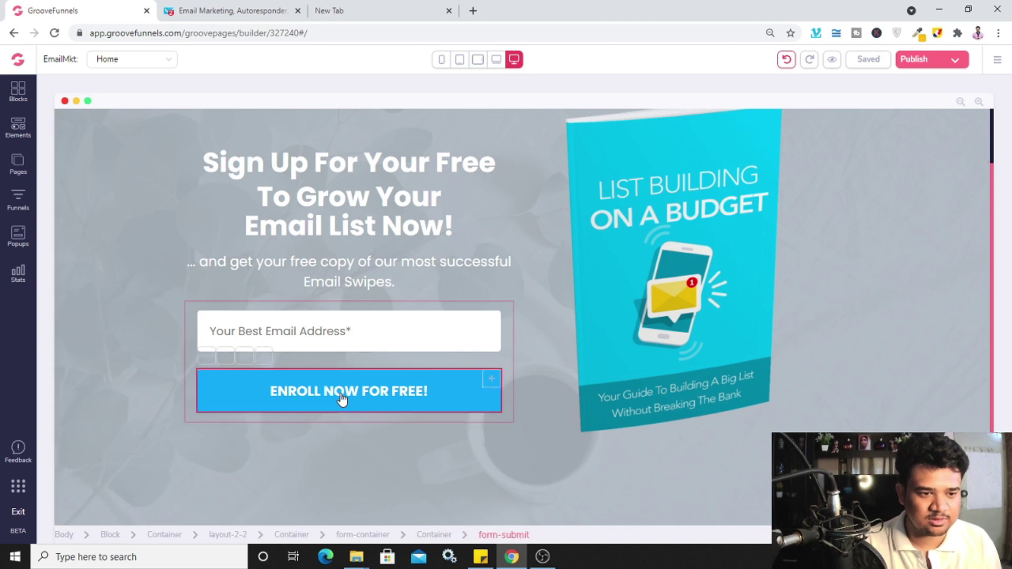
left_click(206, 357)
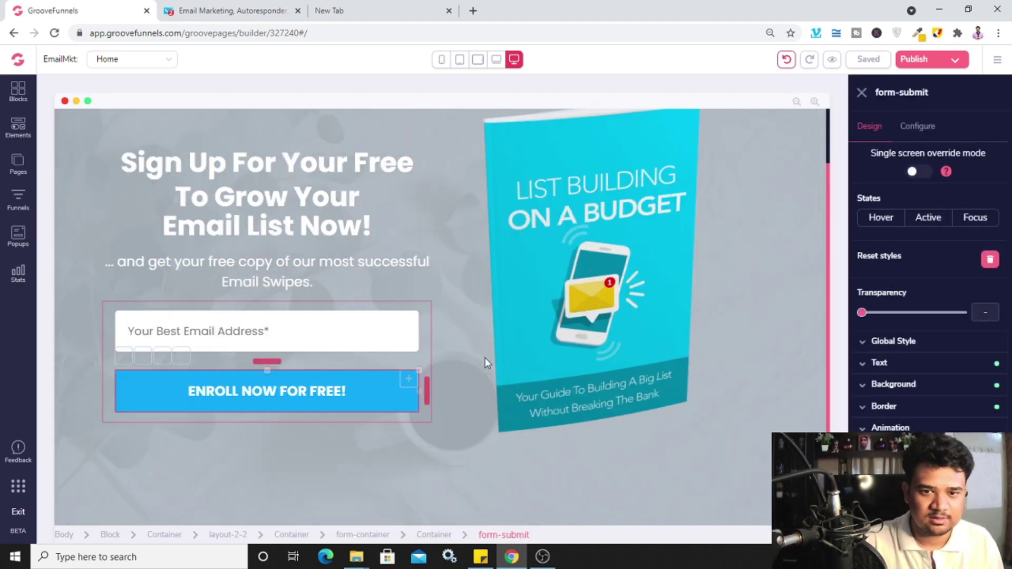
Leave the enroll button's action on Submit and apply the button settings
left_click(931, 132)
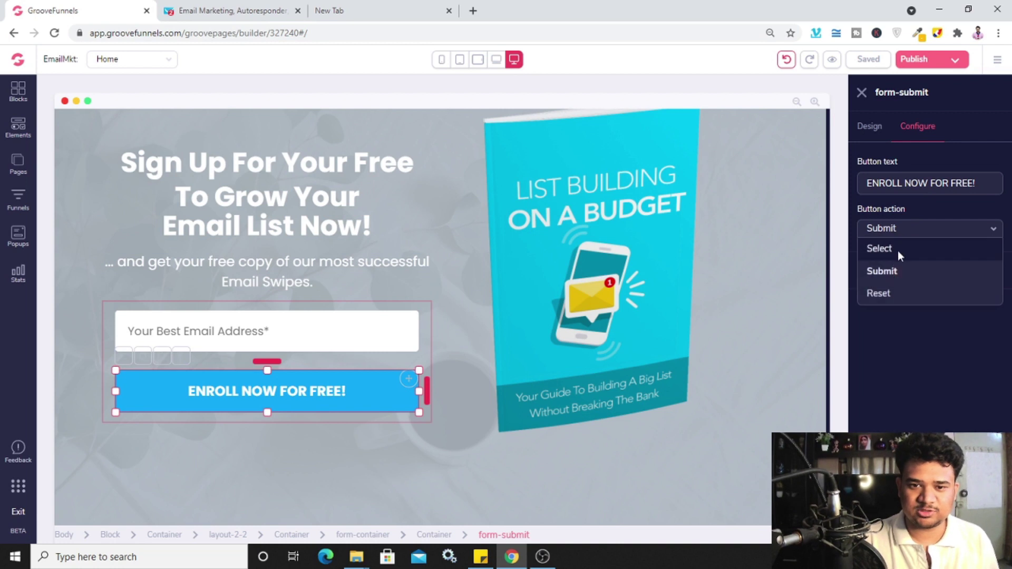
left_click(900, 269)
left_click(930, 271)
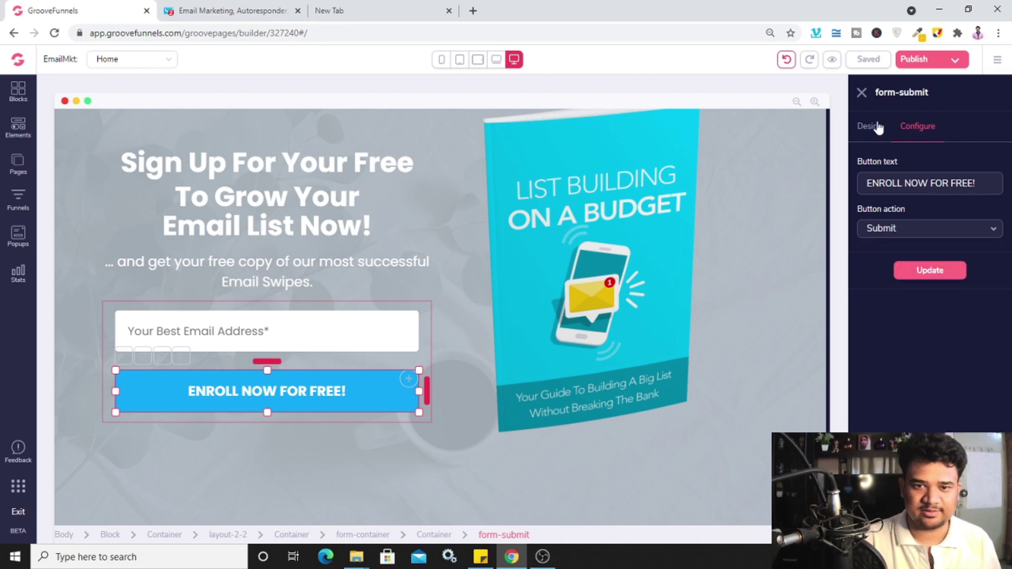
left_click(932, 264)
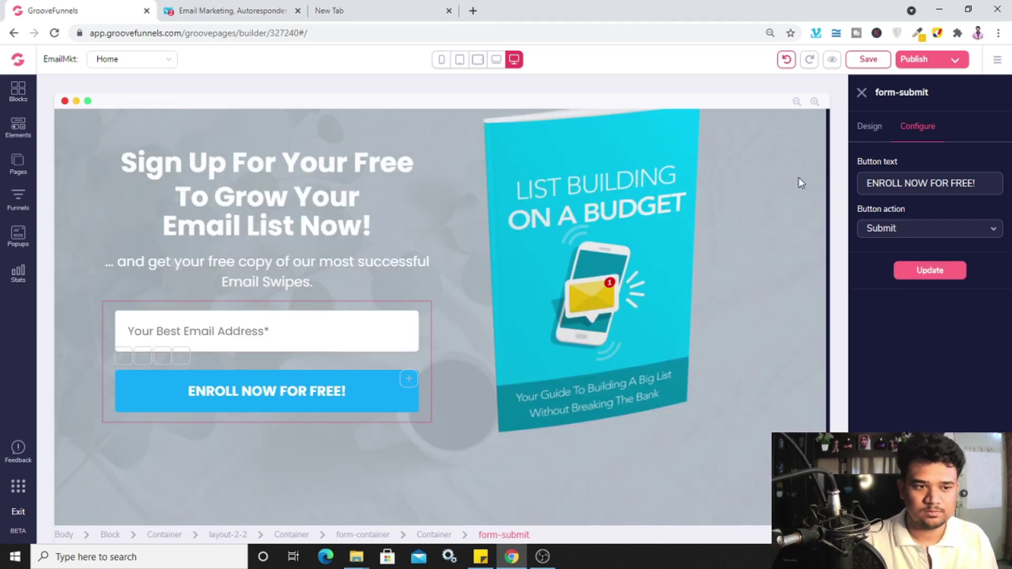
Give the email field Input ID 'email', email-type validation, and make it required
left_click(339, 332)
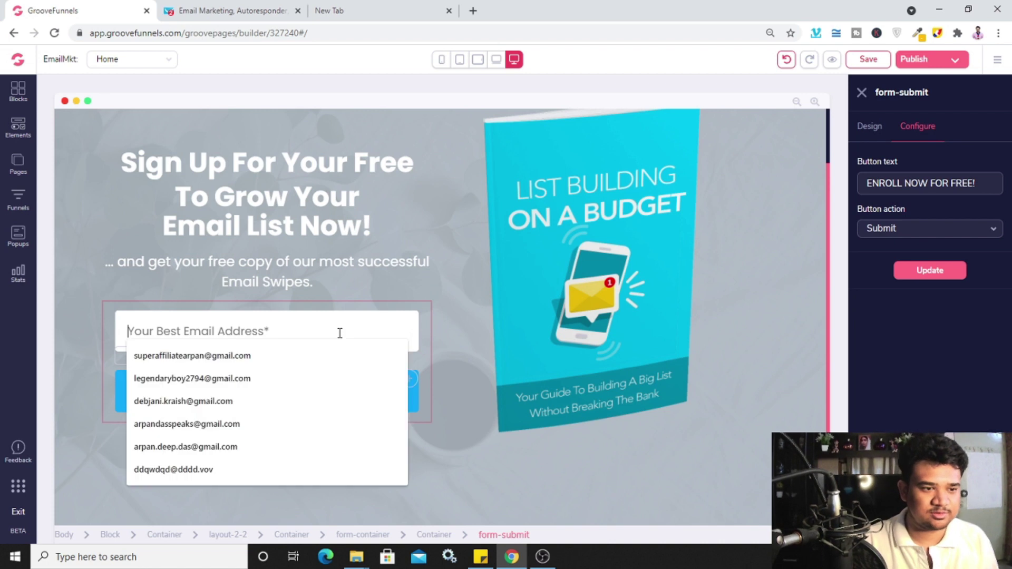
left_click(128, 312)
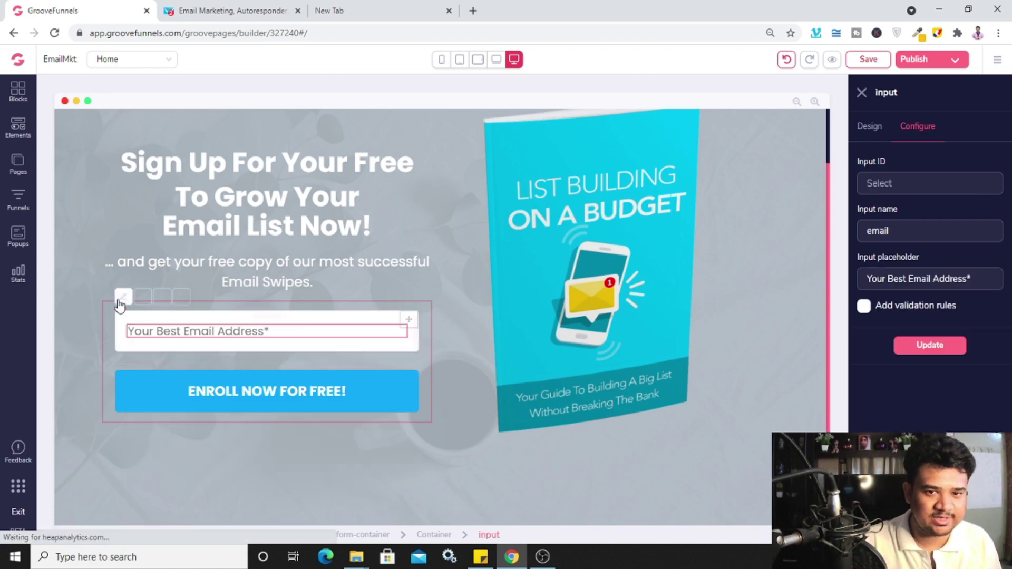
left_click(890, 184)
type("em")
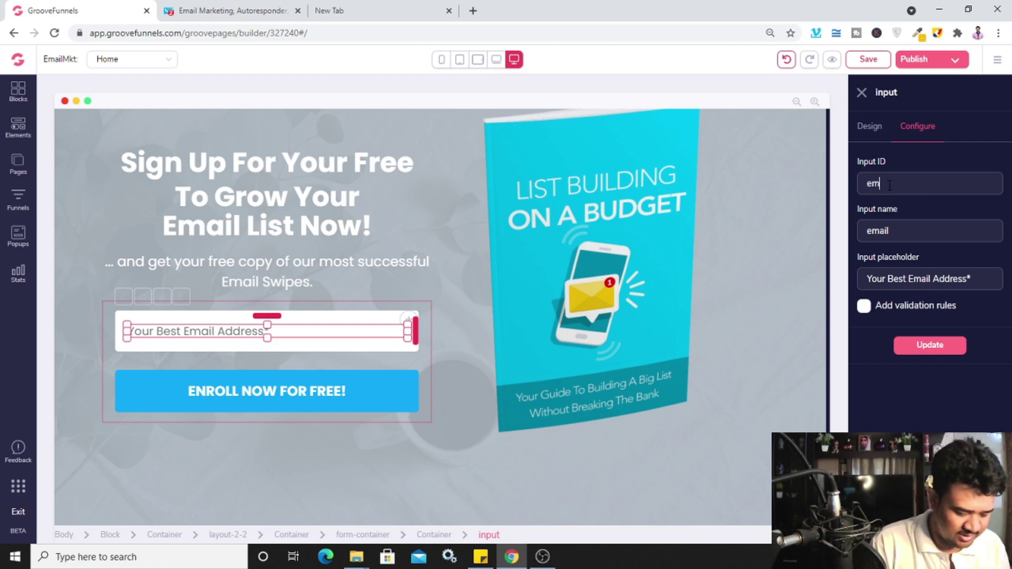
type("ail")
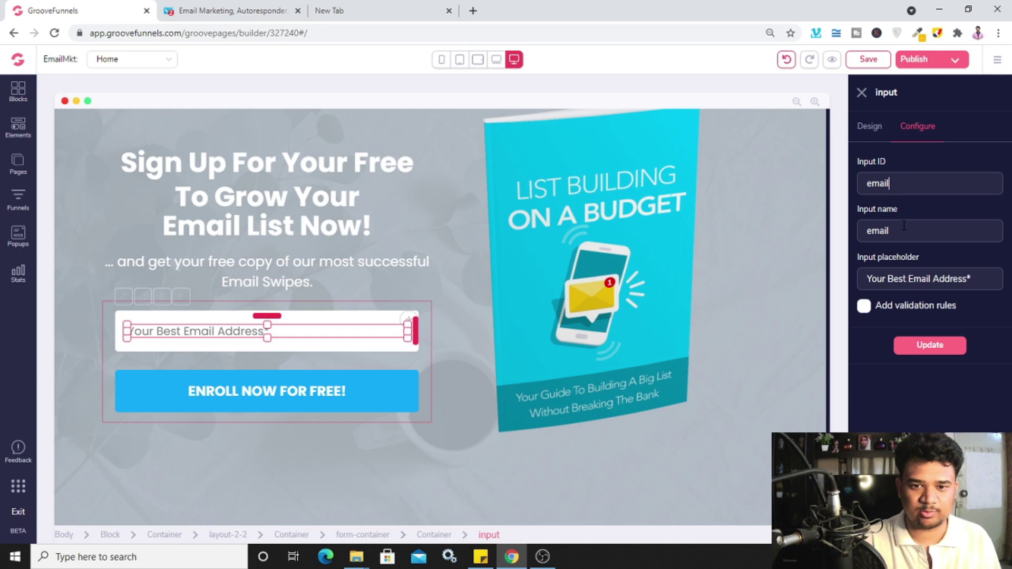
left_click(864, 307)
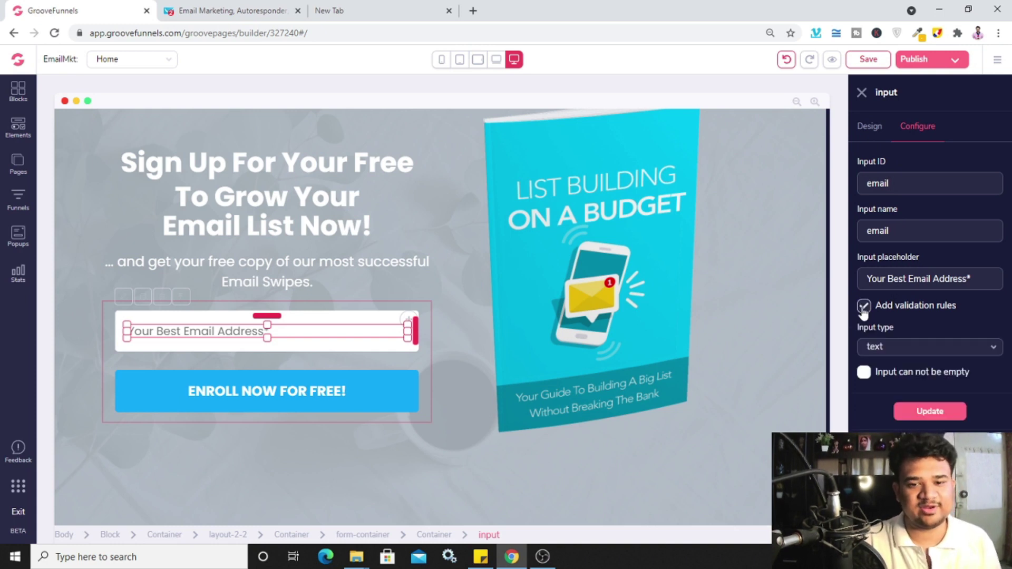
left_click(908, 352)
left_click(891, 412)
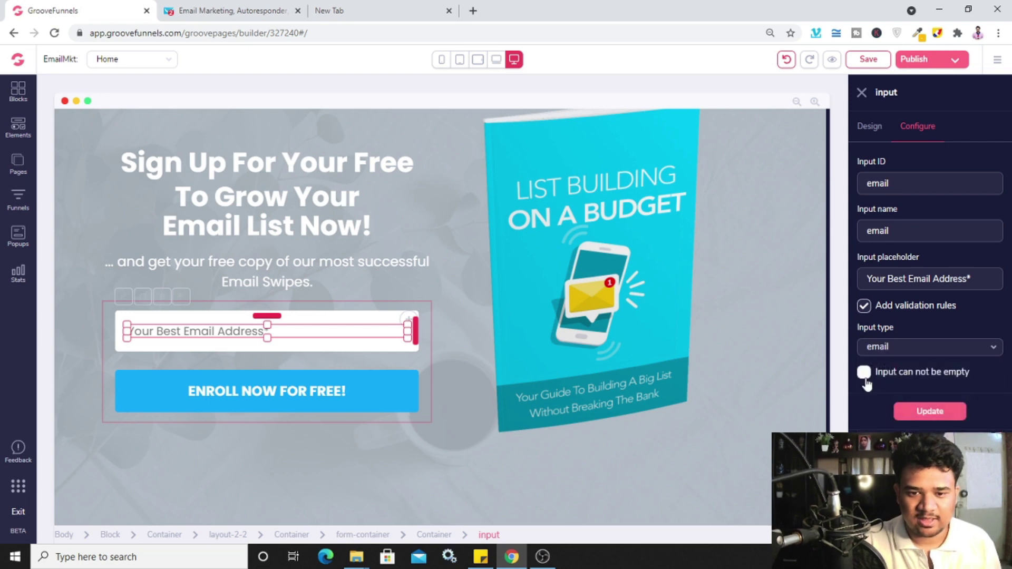
left_click(864, 372)
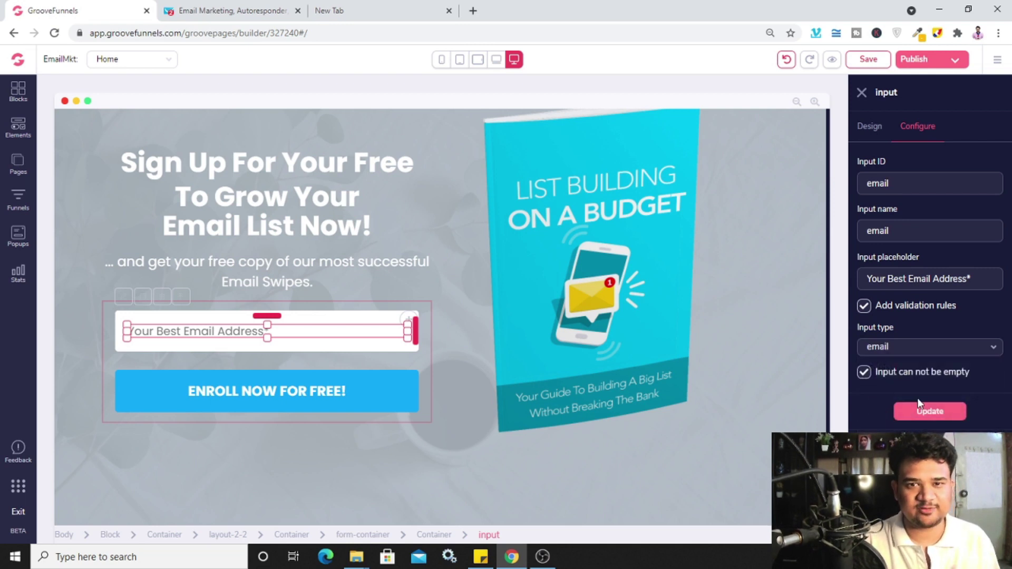
left_click(928, 417)
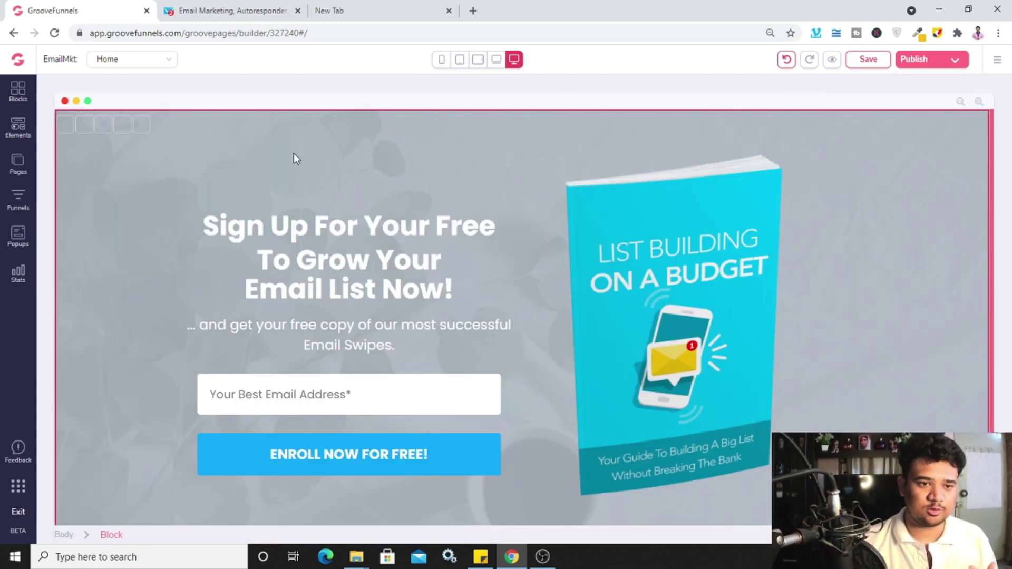
Add Page 2 to the site using the Blank Template under Single Pages
left_click(13, 165)
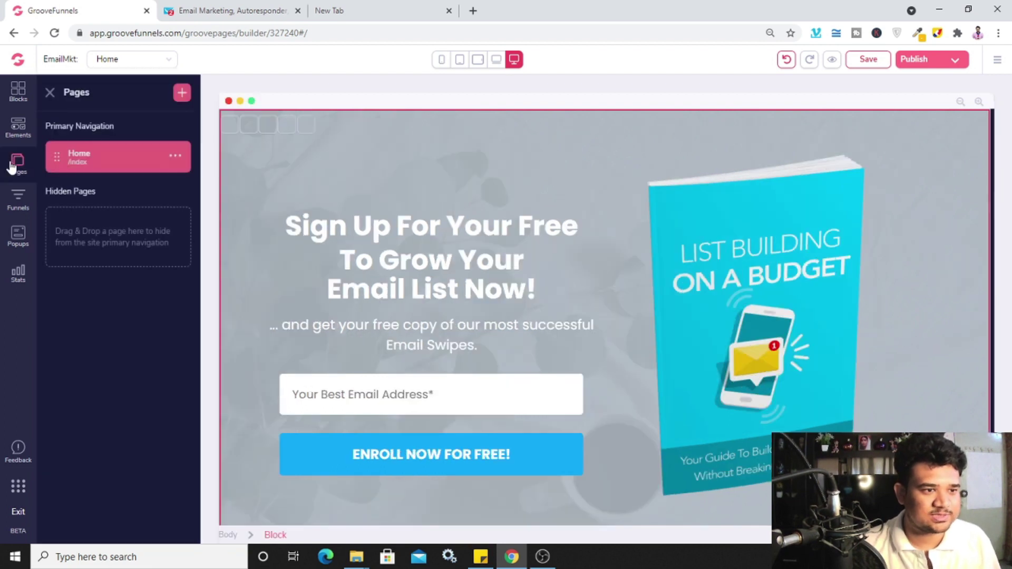
left_click(182, 95)
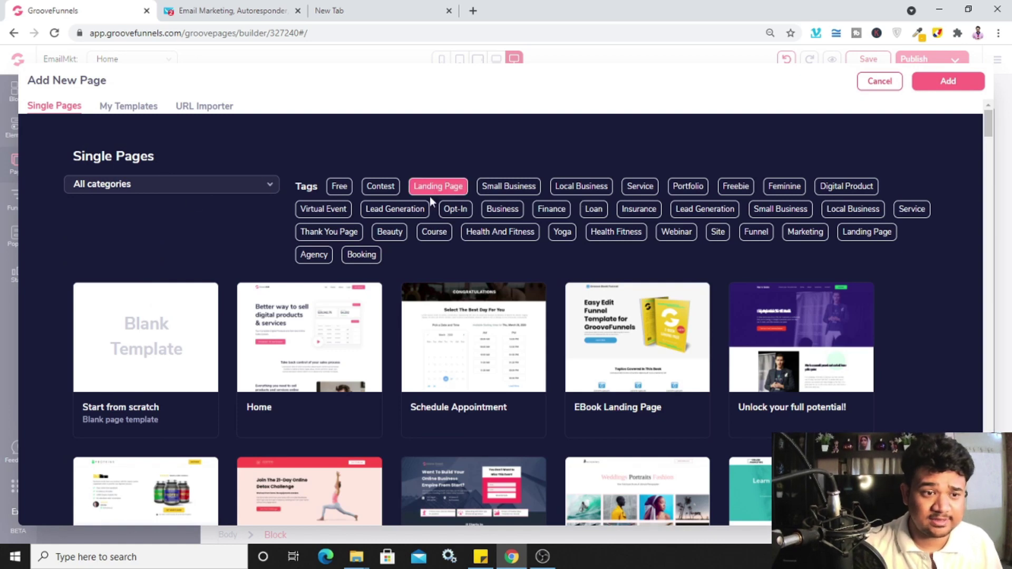
scroll(580, 285, "down", 2)
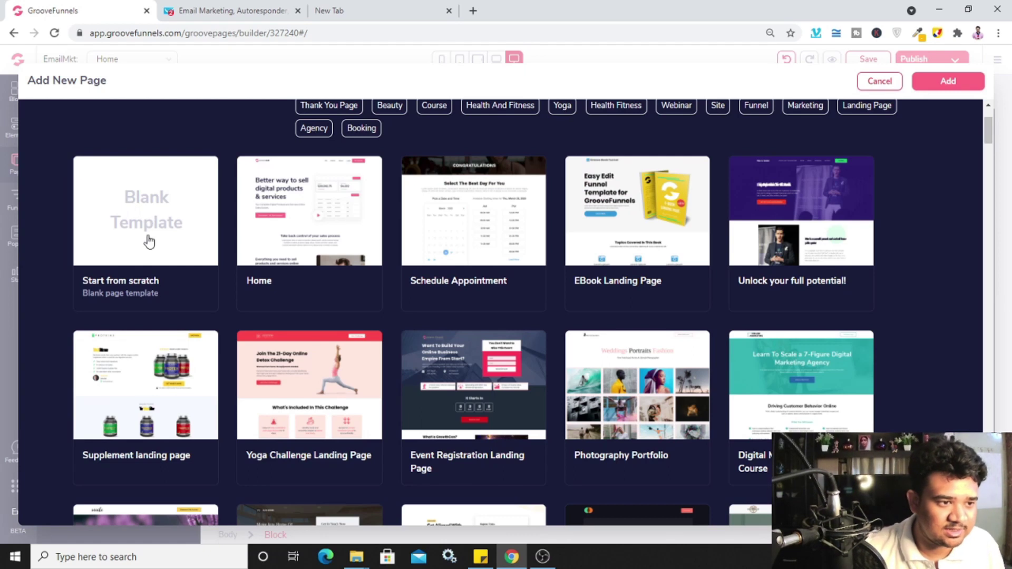
scroll(557, 295, "down", 4)
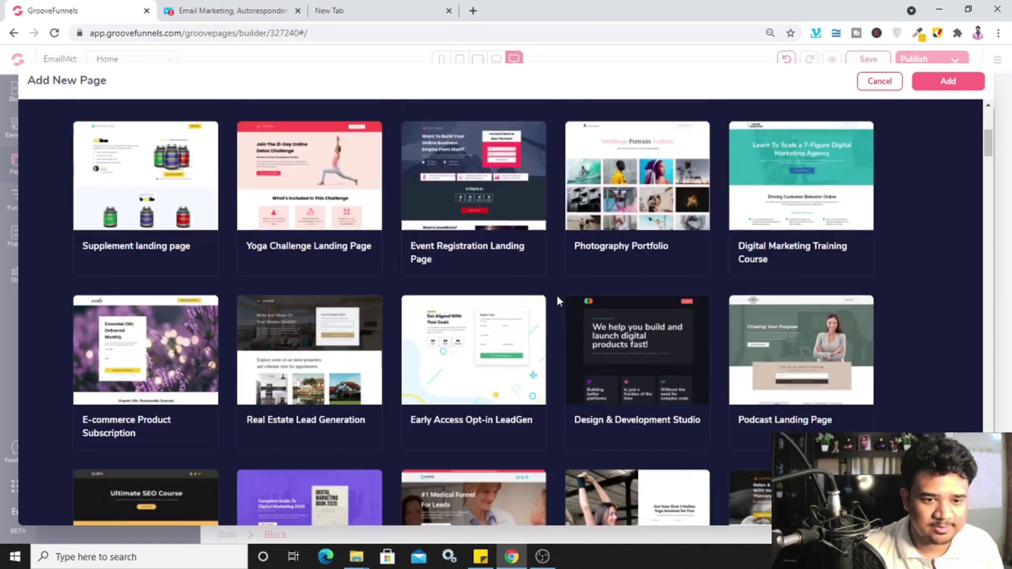
scroll(557, 295, "down", 2)
scroll(560, 291, "down", 3)
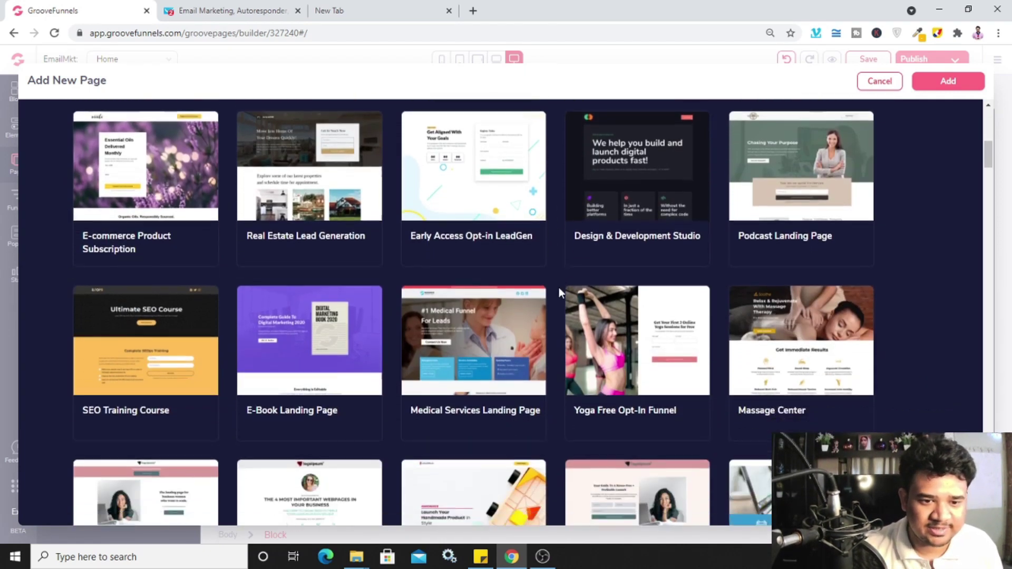
scroll(559, 287, "down", 10)
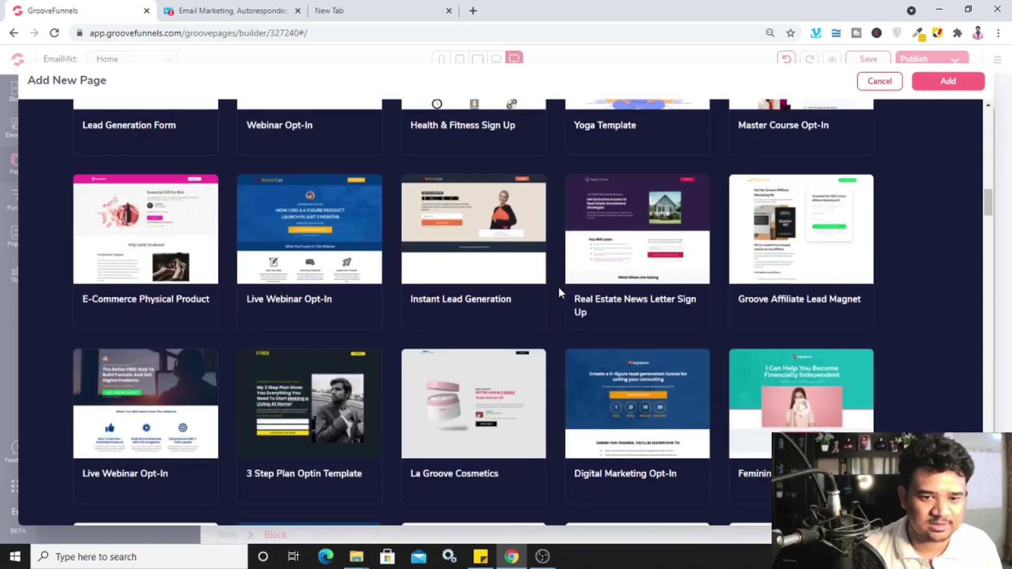
scroll(559, 287, "up", 15)
scroll(560, 291, "up", 1)
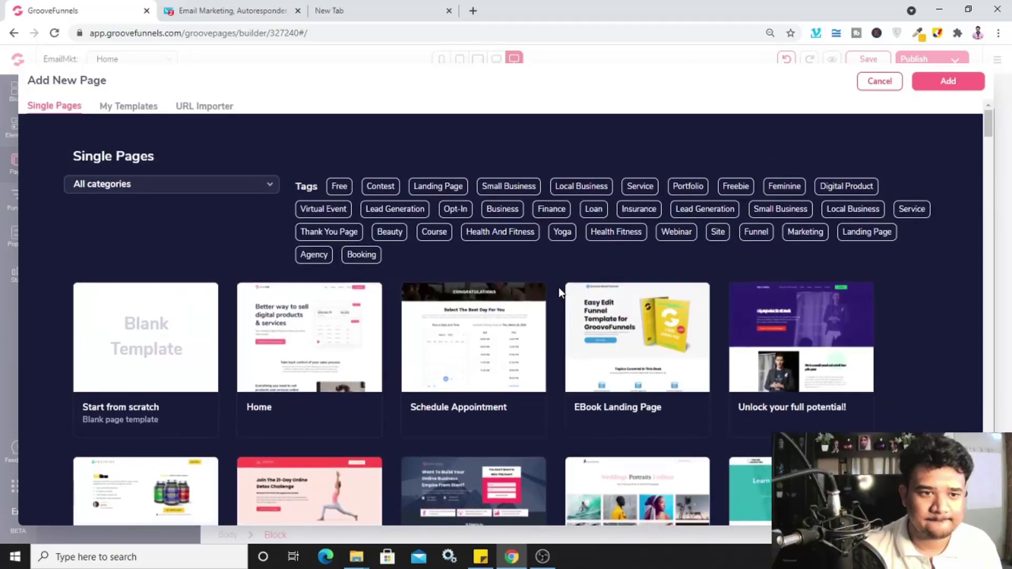
left_click(150, 328)
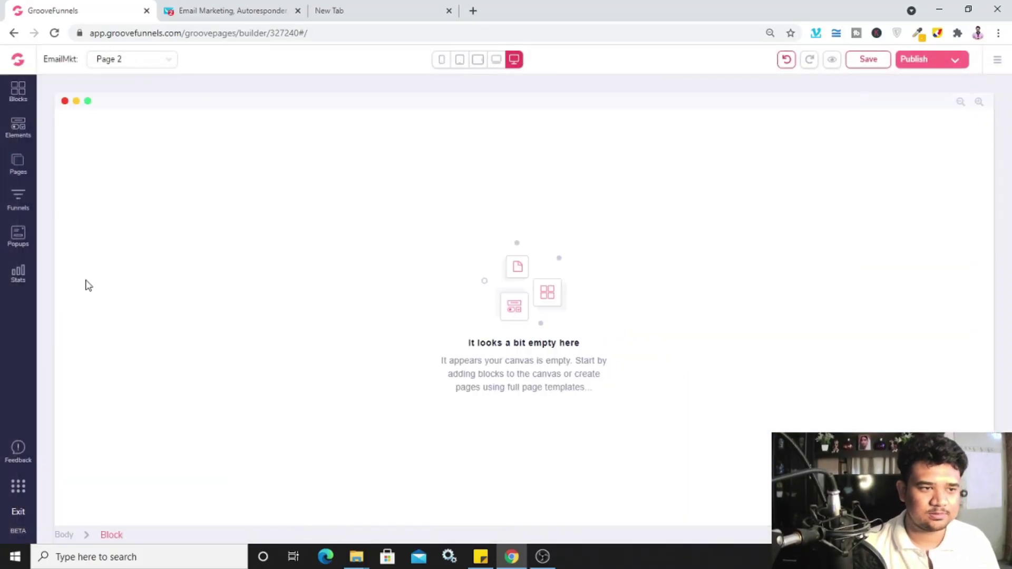
Drag the Headline Right Here hero block from All Blocks onto the empty Page 2
left_click(18, 88)
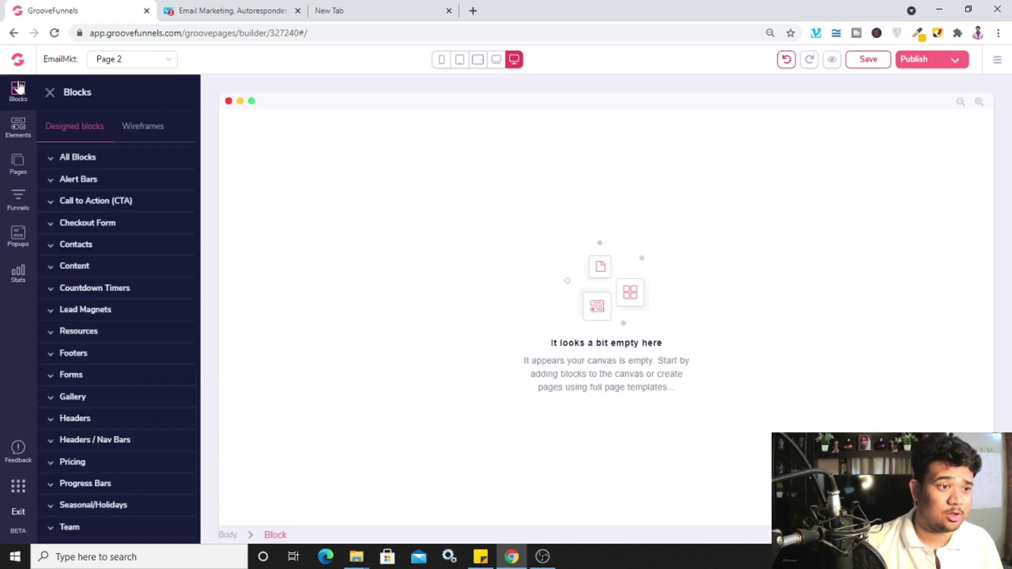
left_click(121, 157)
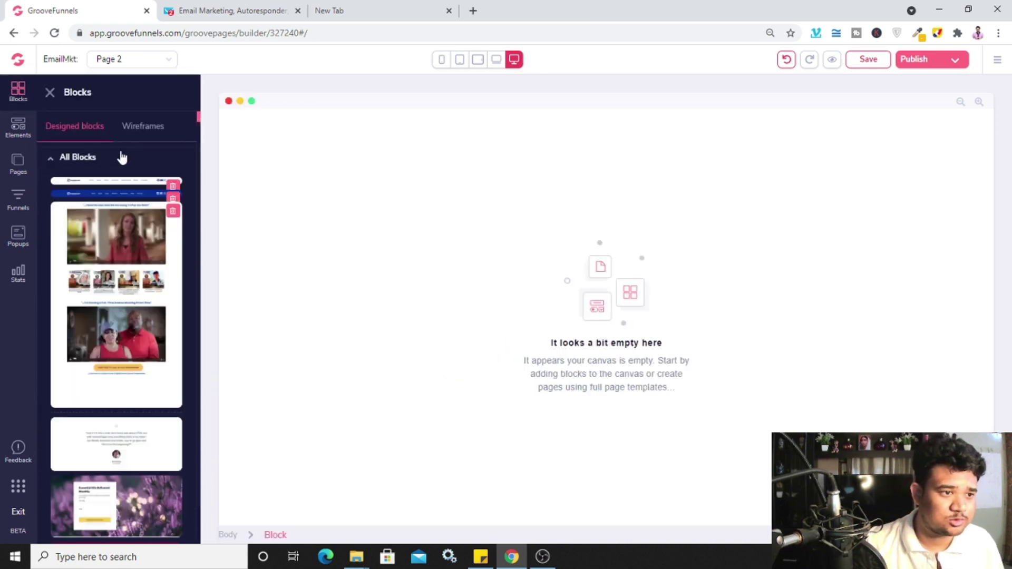
scroll(120, 287, "down", 5)
scroll(119, 287, "down", 10)
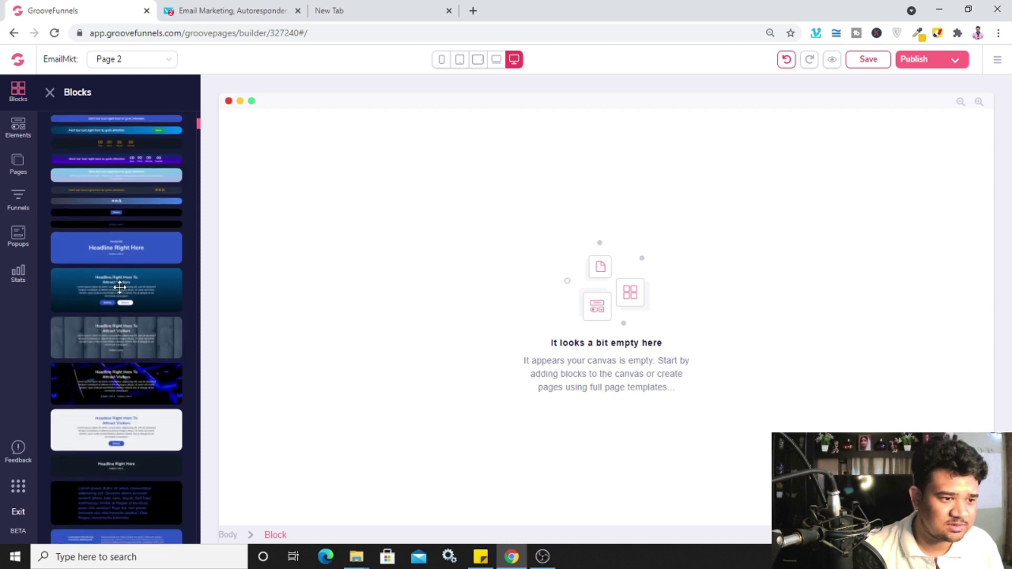
scroll(146, 286, "down", 3)
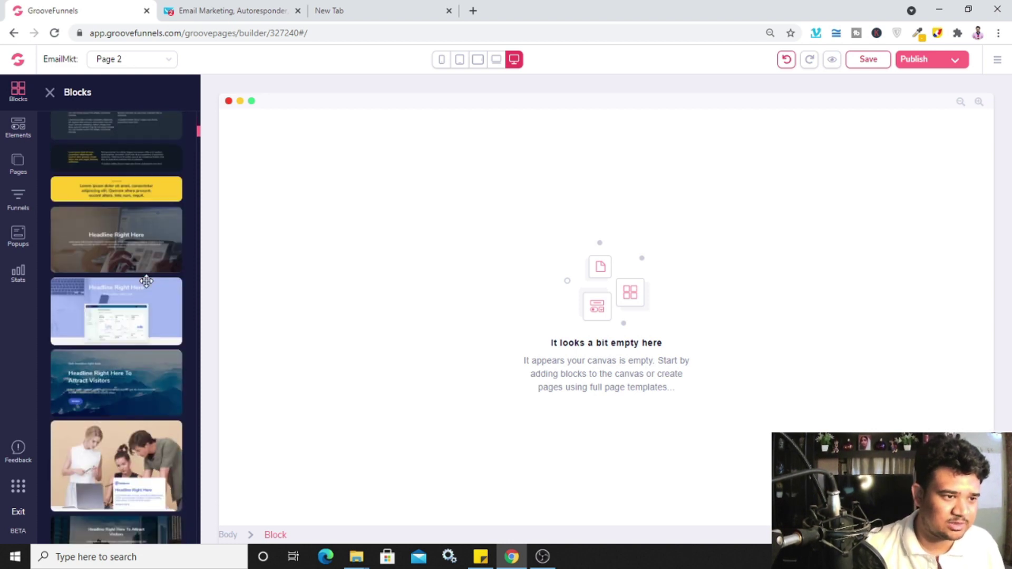
left_click_drag(156, 232, 499, 241)
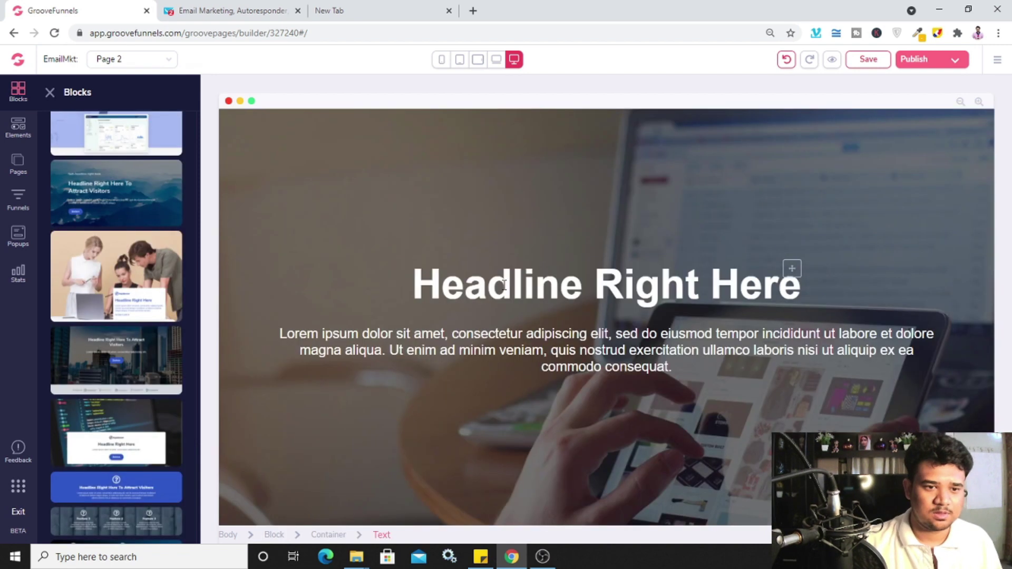
Replace the hero headline with 'Thank you! You Are Awesome!'
left_click(504, 285)
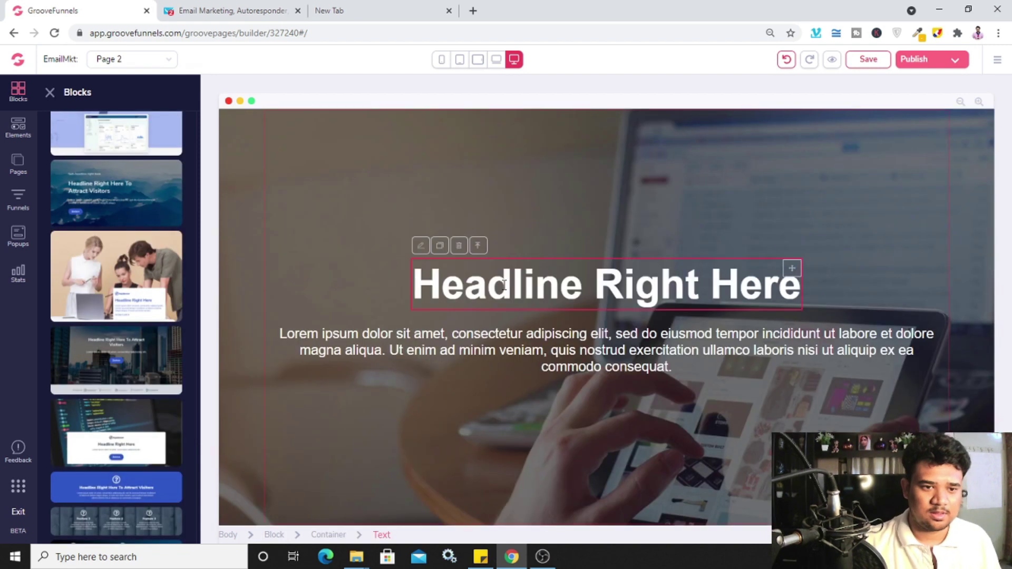
double_click(504, 285)
type("Tha")
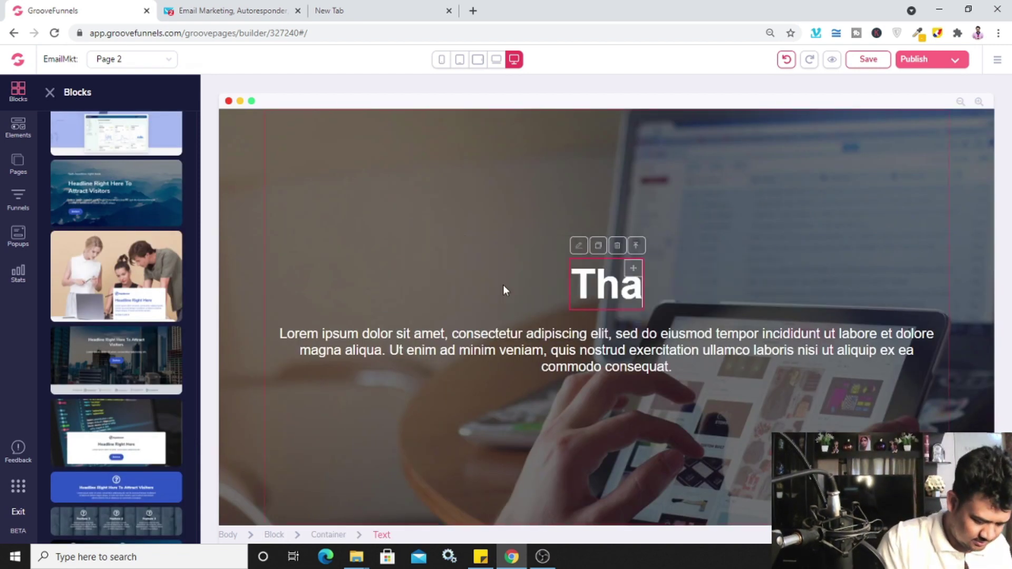
type("nk you")
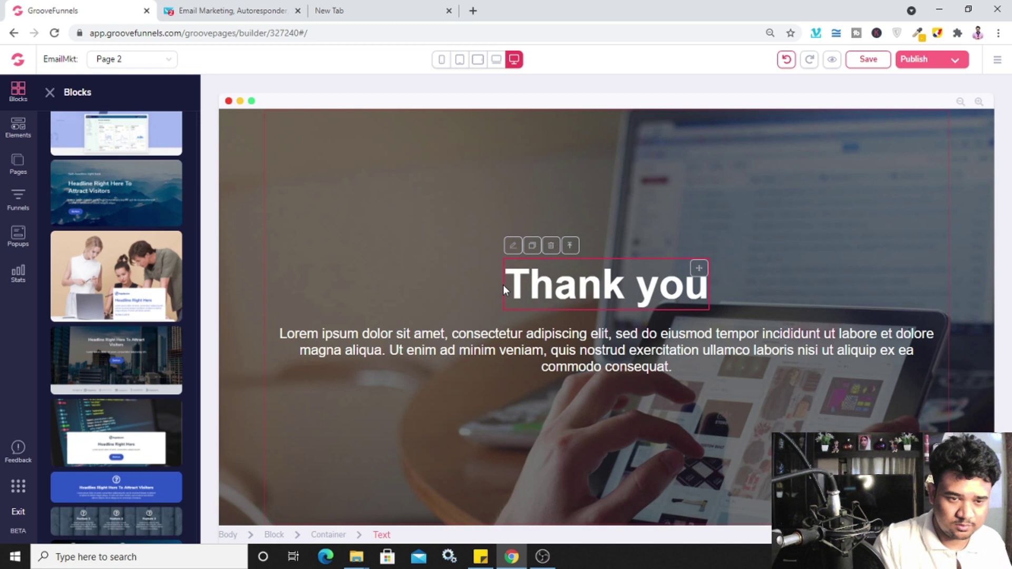
type("!")
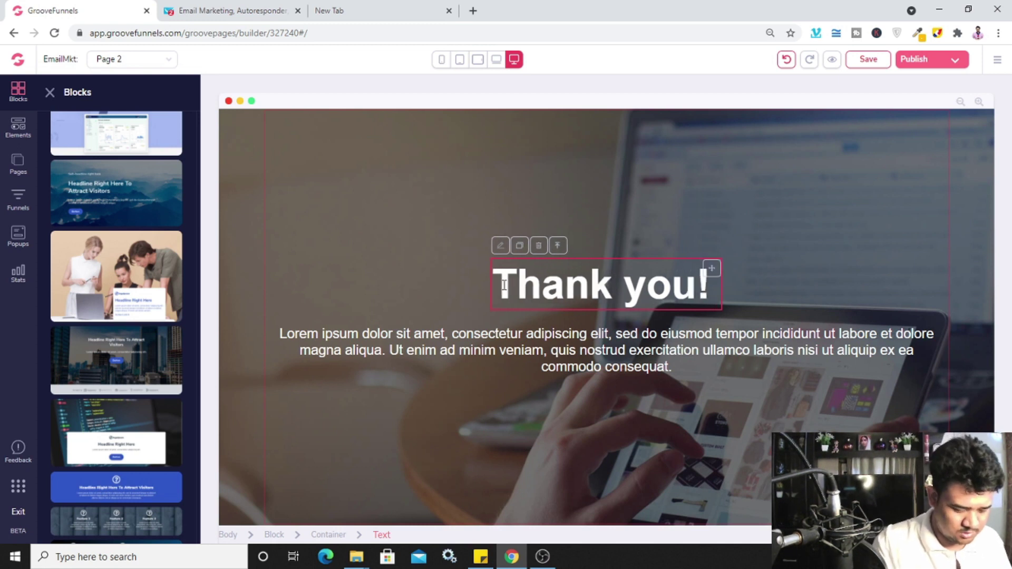
type(" You Are Awesome!")
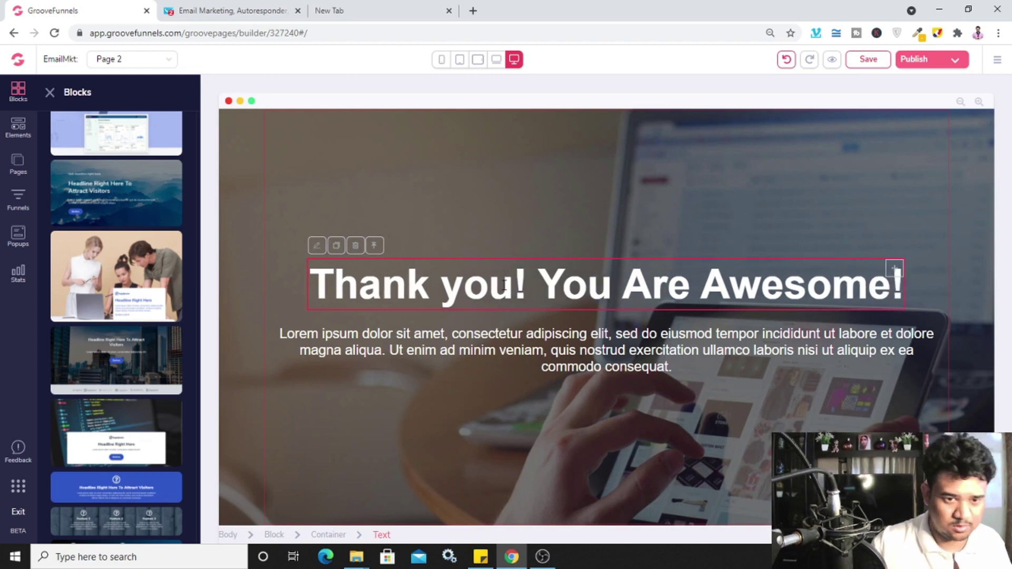
Replace the Lorem ipsum paragraph with 'Please check your email for youe ebook...'
left_click(490, 350)
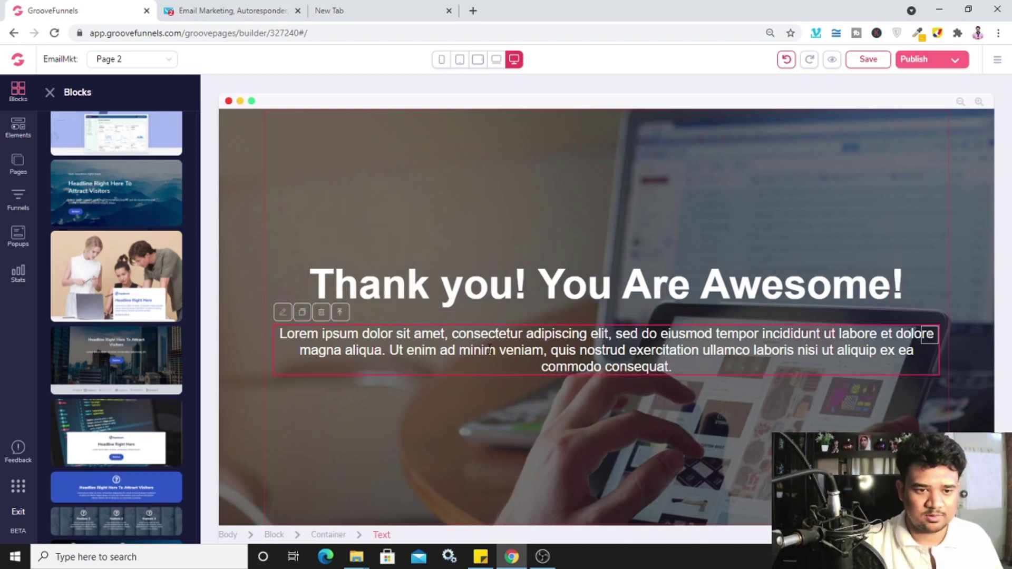
double_click(560, 349)
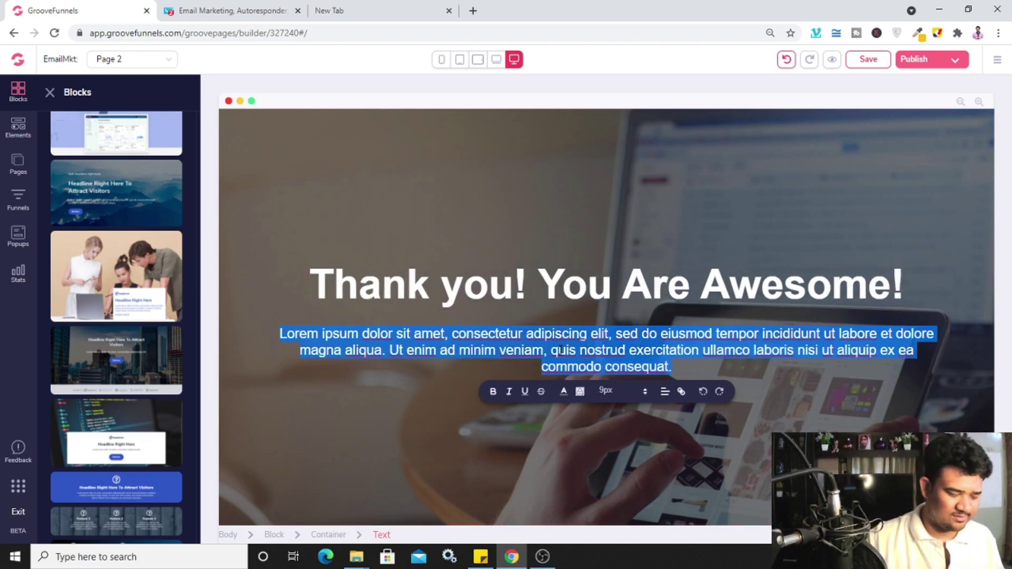
type("Plea")
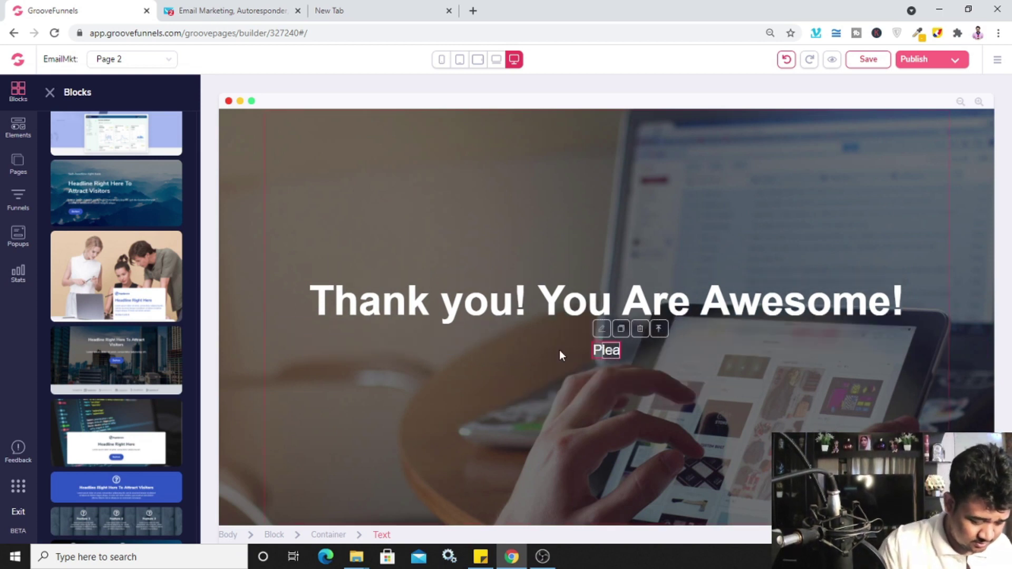
type("se check")
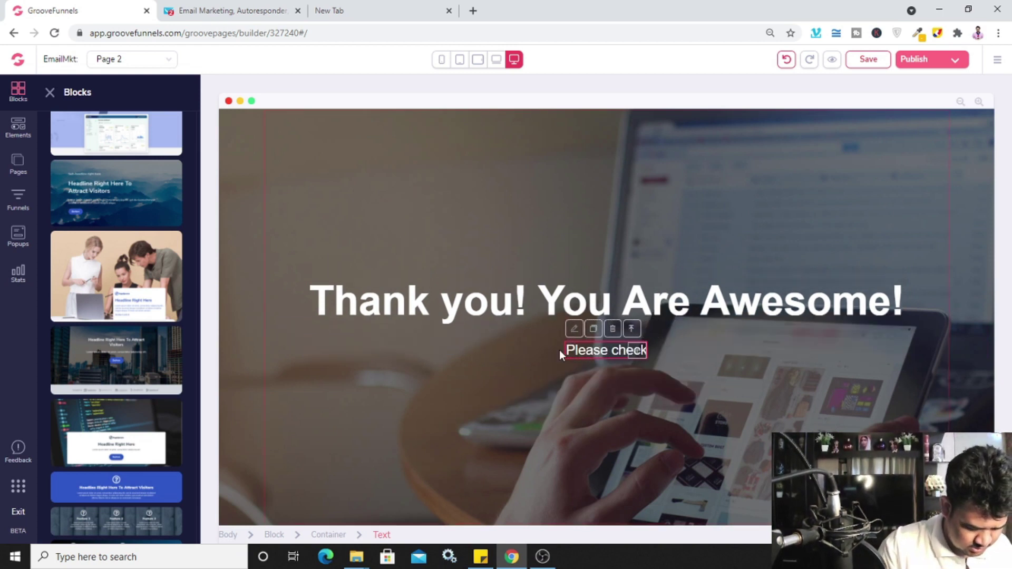
type(" your ema")
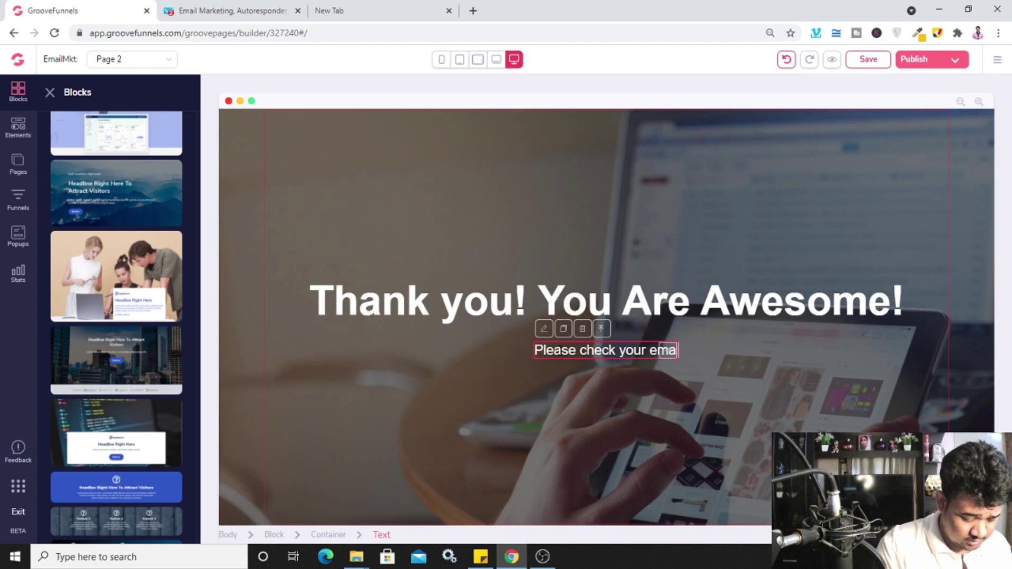
type("il for y")
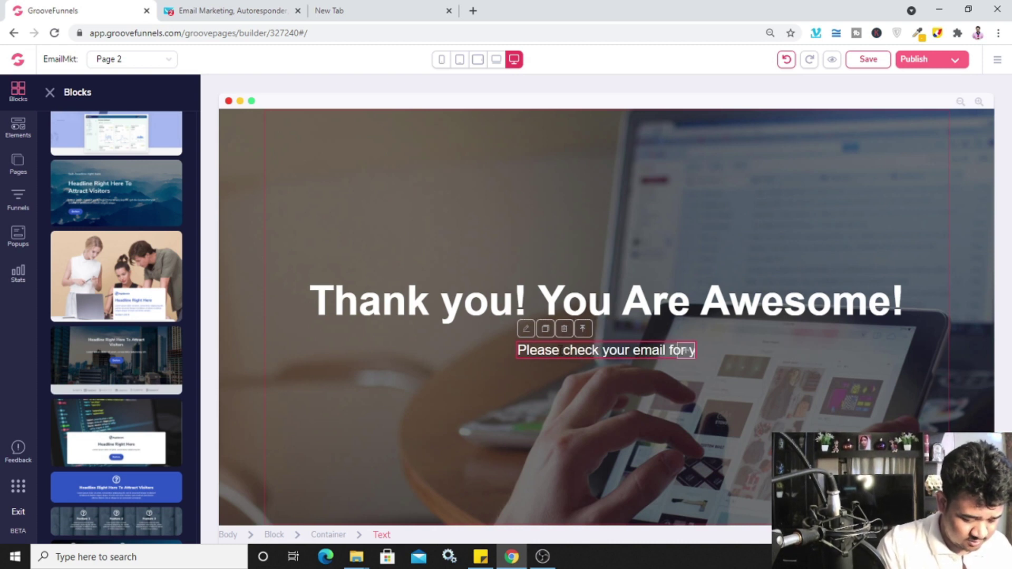
type("oue ebo")
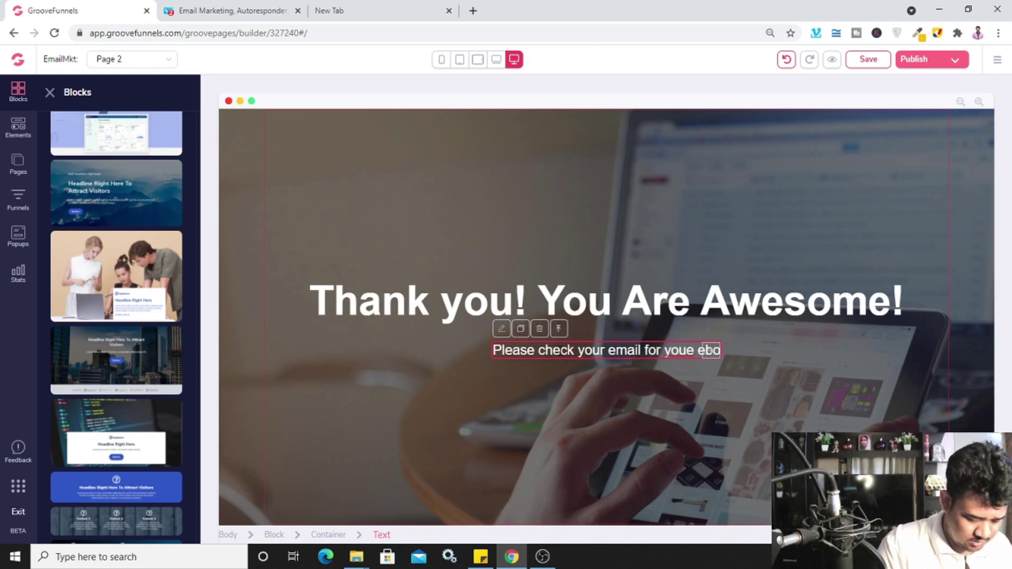
type("ok...")
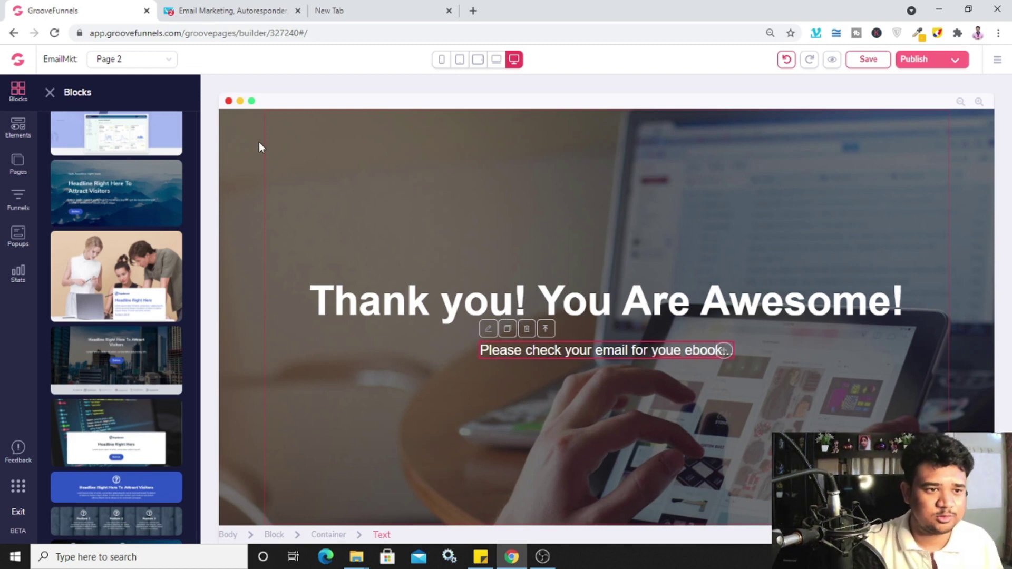
left_click(258, 142)
Change the hero section's background from the laptop photo to solid blue #2E8CFF
left_click(250, 127)
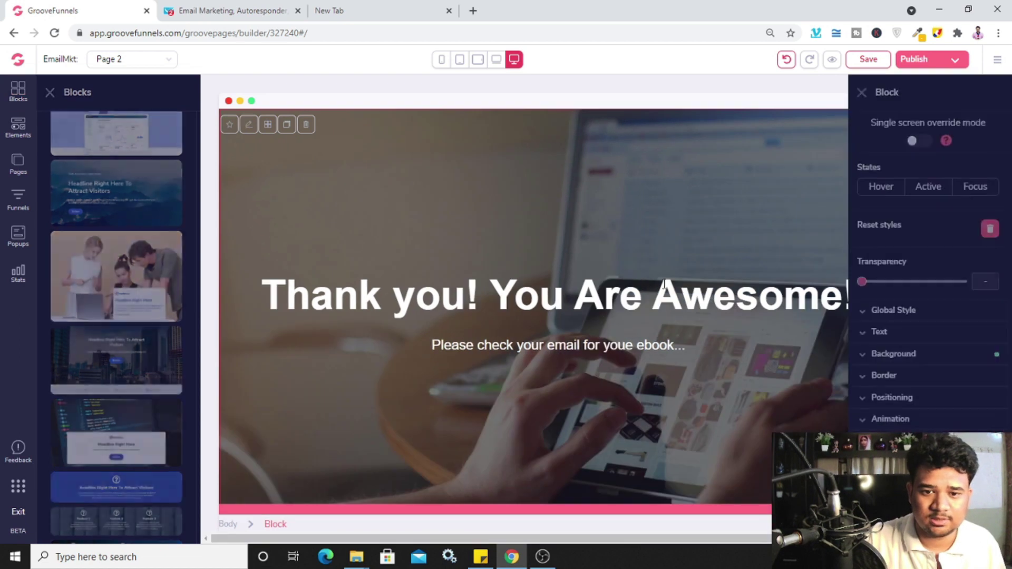
left_click(938, 355)
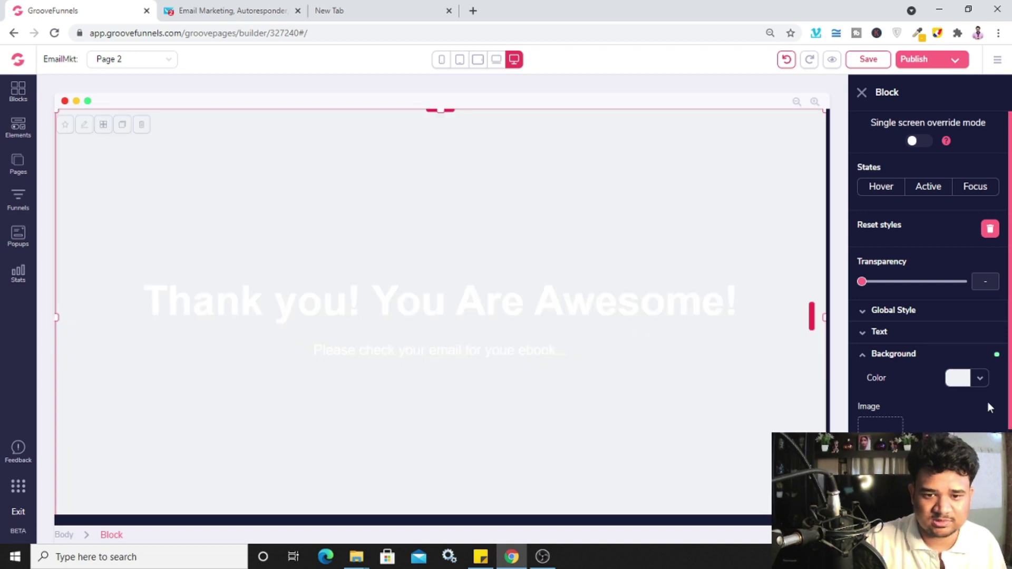
left_click(981, 378)
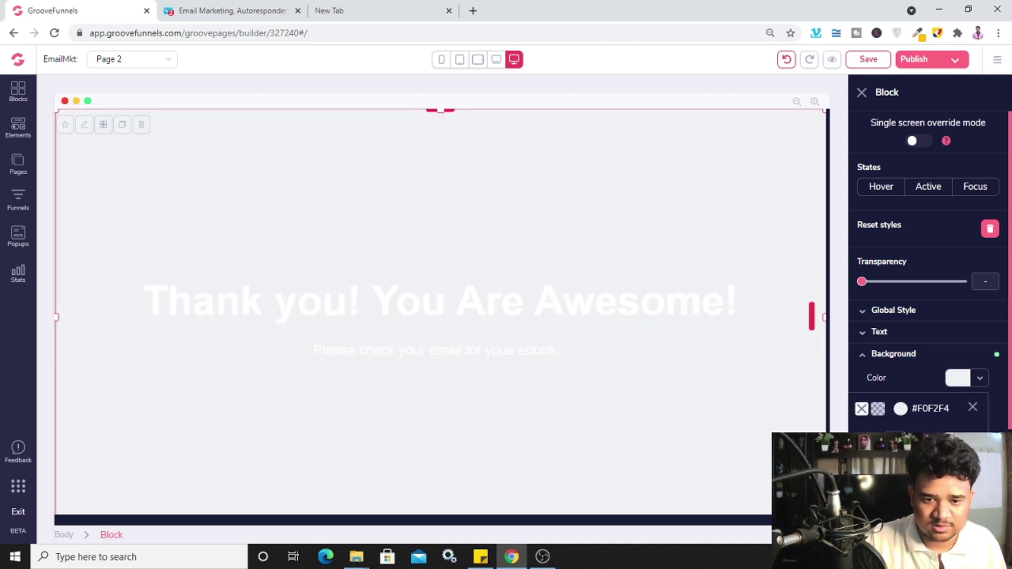
left_click(928, 464)
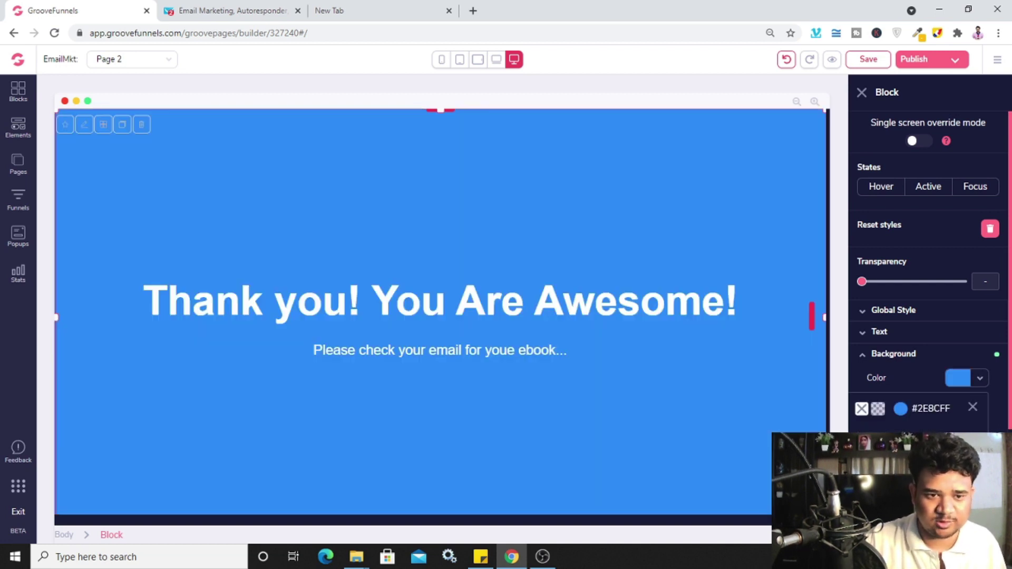
left_click(733, 431)
left_click(862, 93)
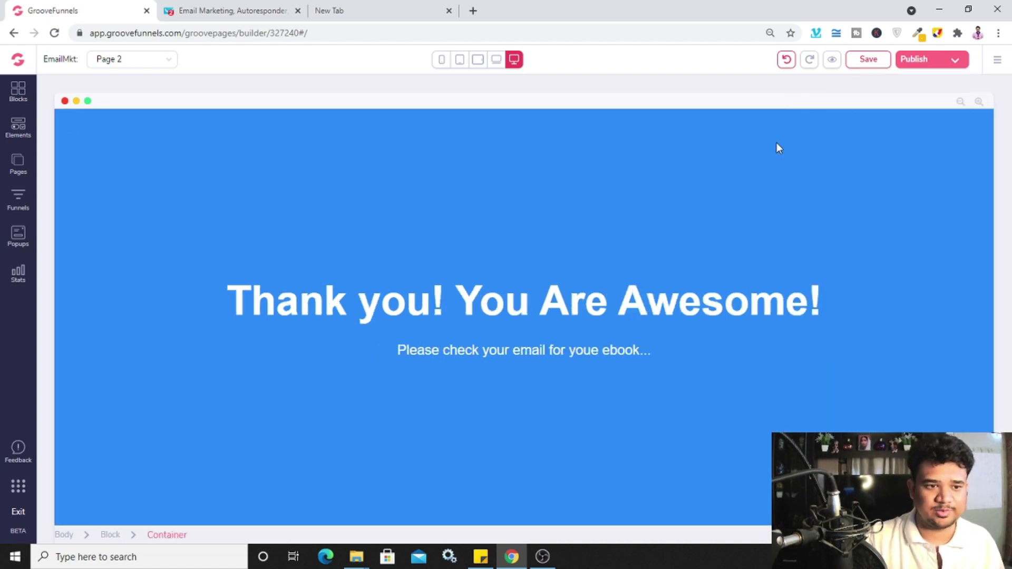
left_click(18, 163)
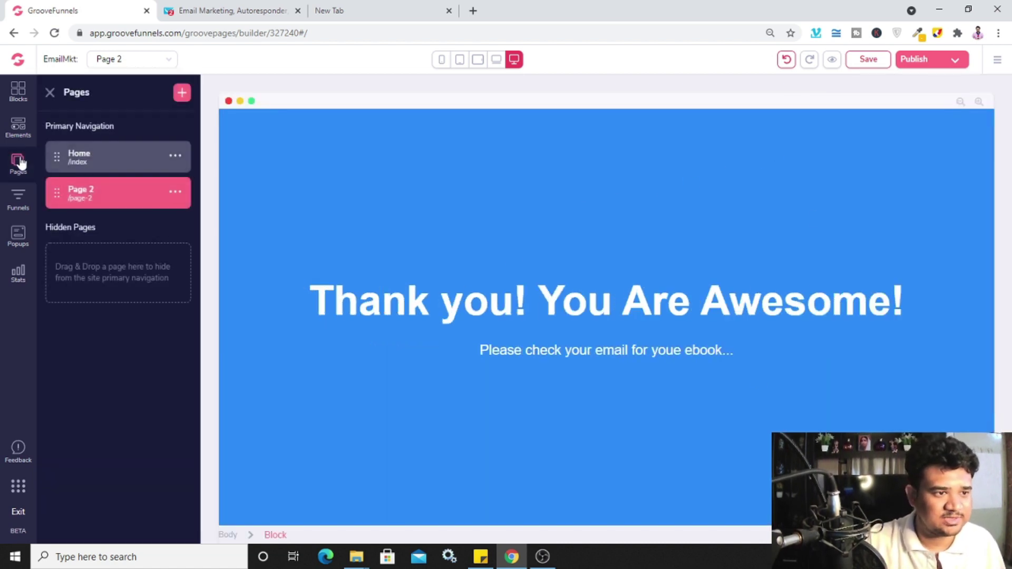
Rename Page 2 to TY with URL and title ty, save, and return to Home
left_click(176, 192)
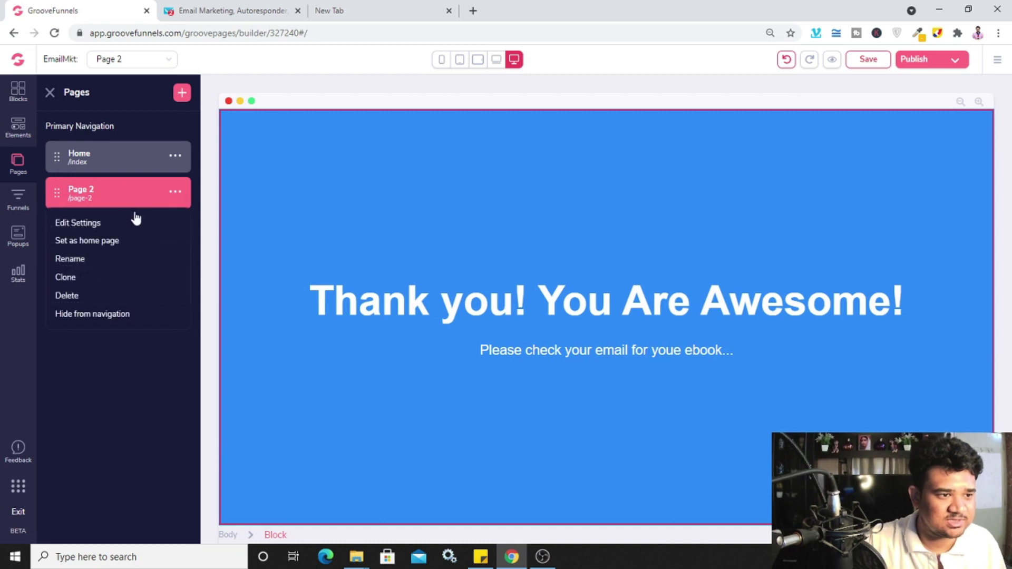
left_click(97, 223)
triple_click(104, 153)
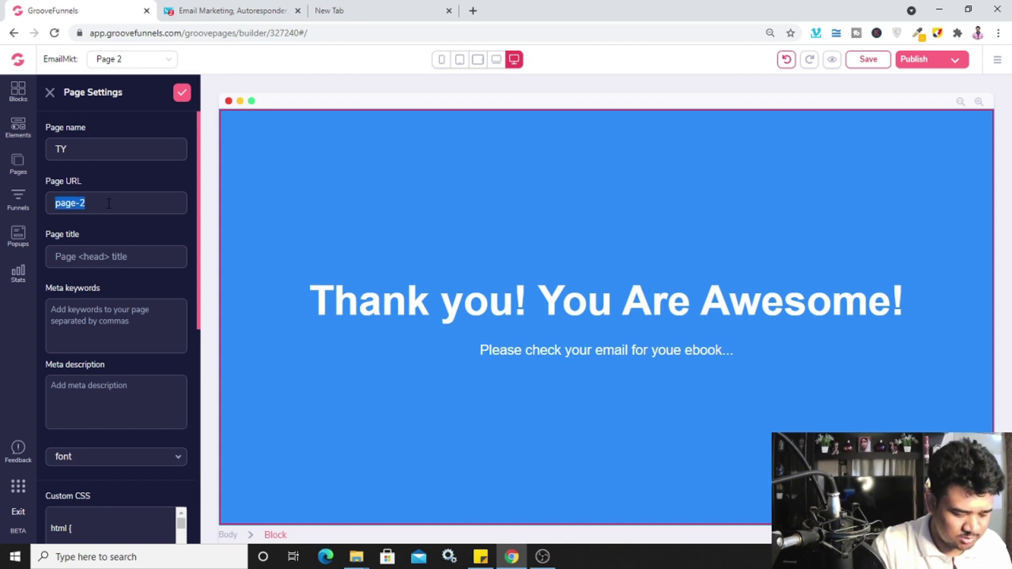
type("ty")
left_click(119, 258)
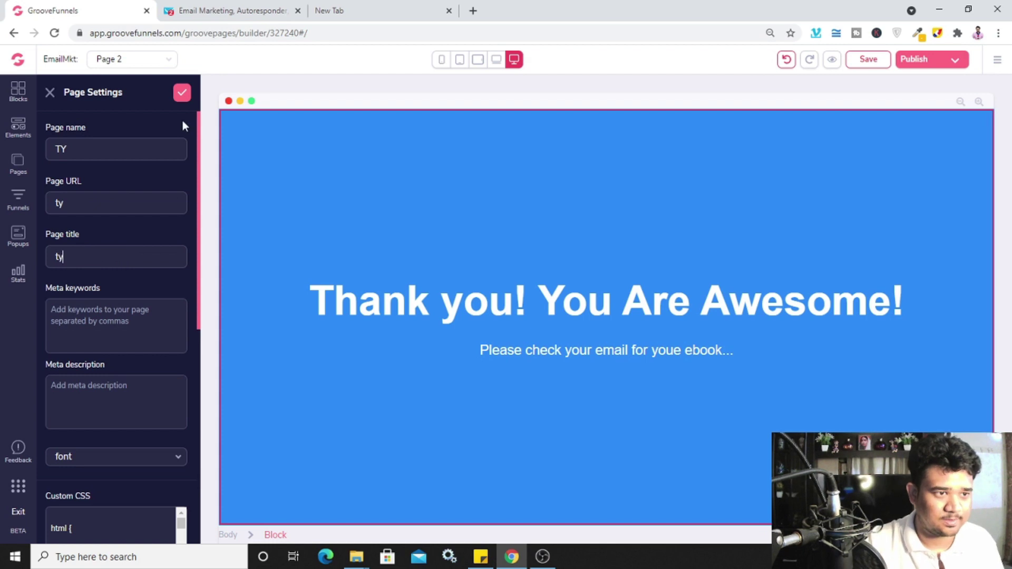
left_click(182, 93)
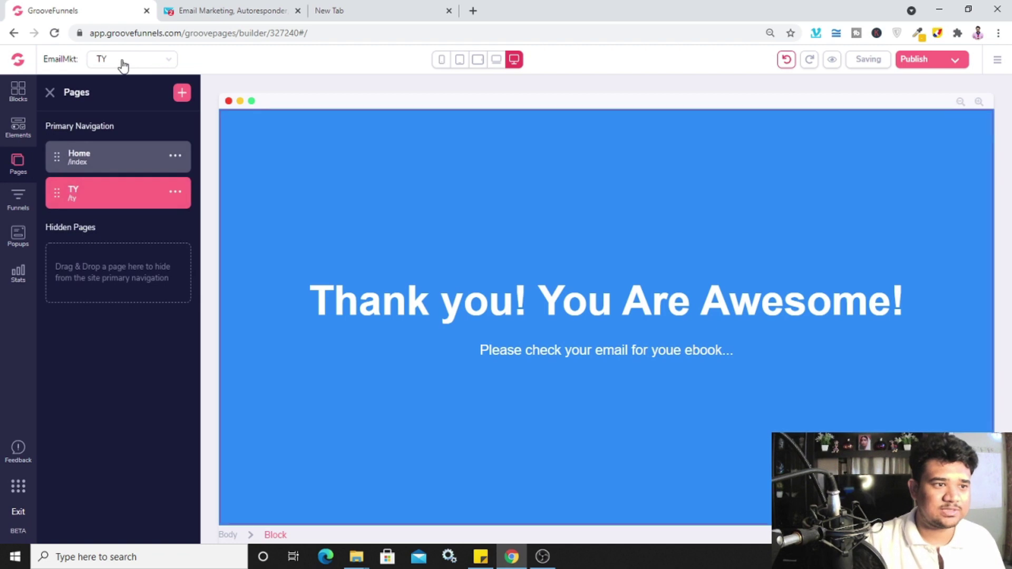
left_click(104, 154)
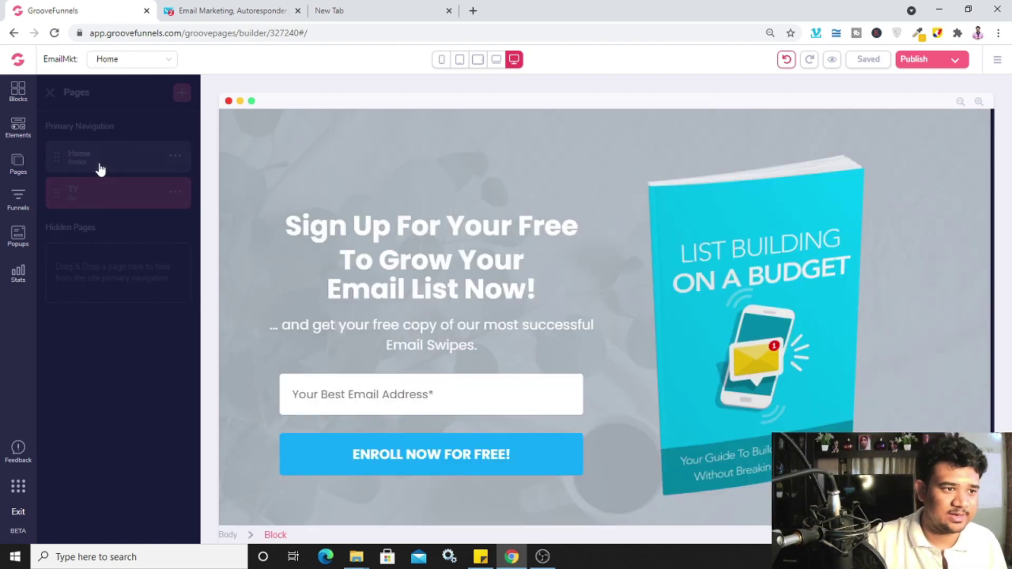
Select the signup form container and set its integration to GetResponse
left_click(279, 452)
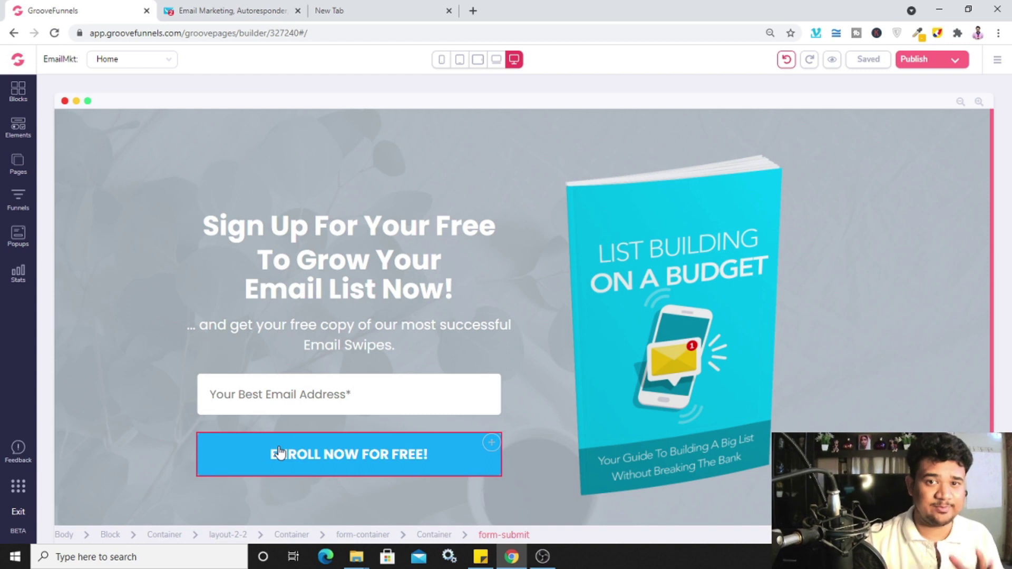
left_click(510, 424)
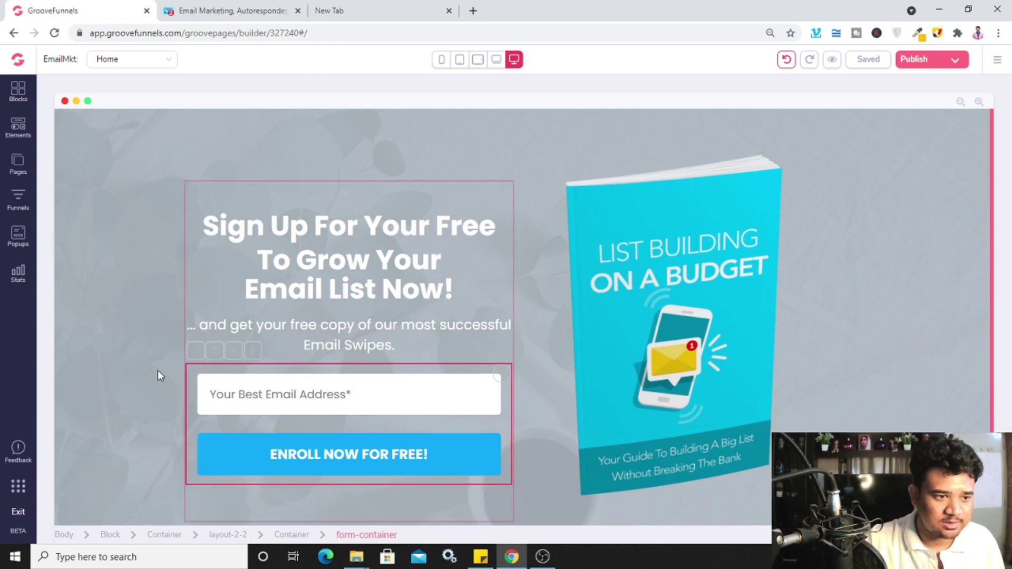
left_click(196, 351)
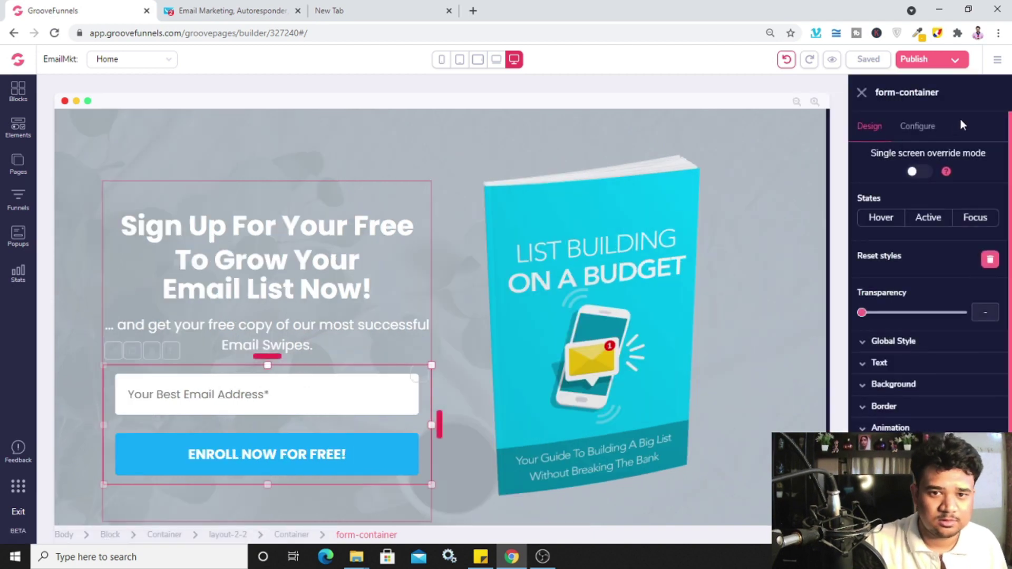
left_click(934, 131)
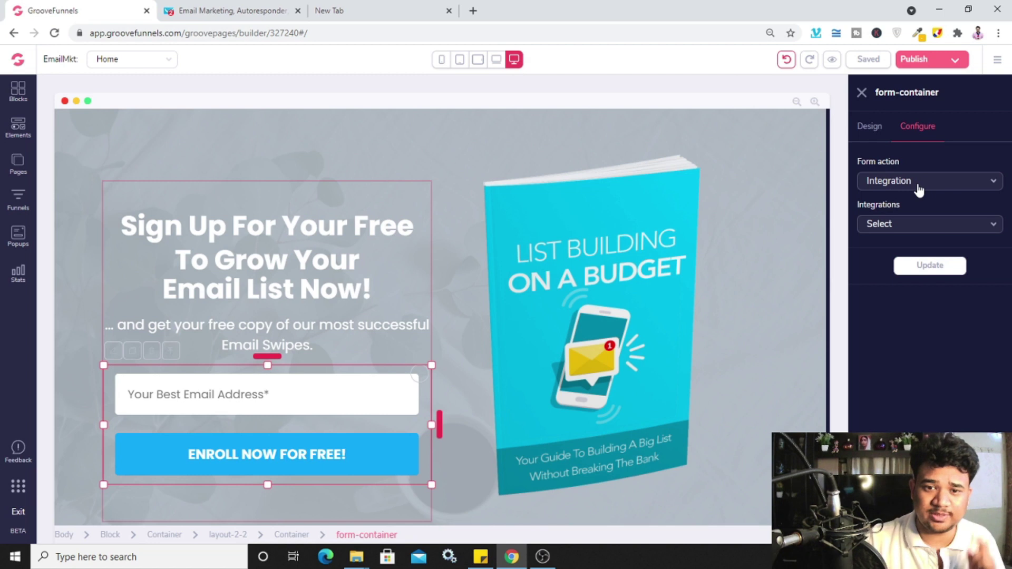
left_click(895, 232)
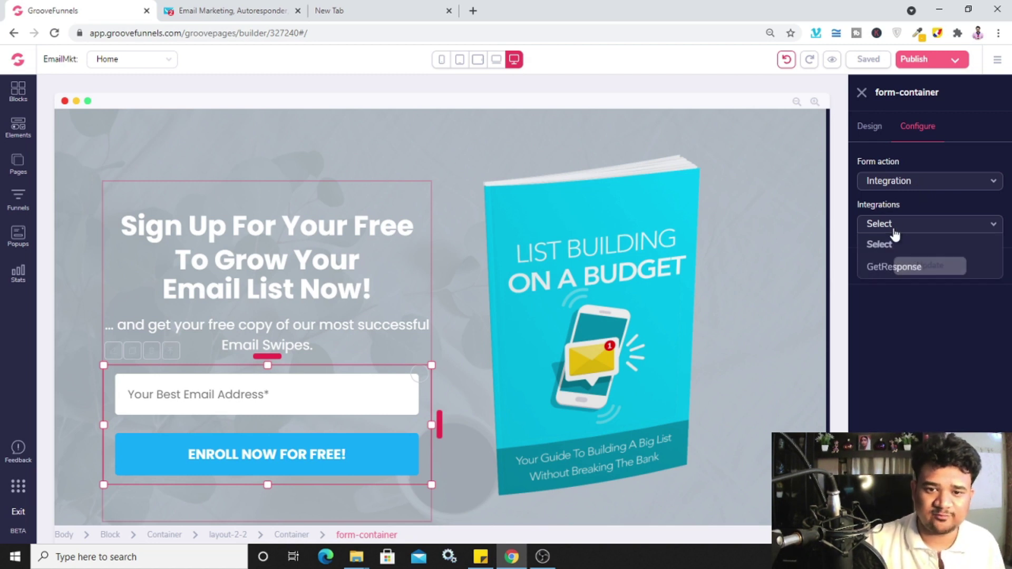
left_click(904, 264)
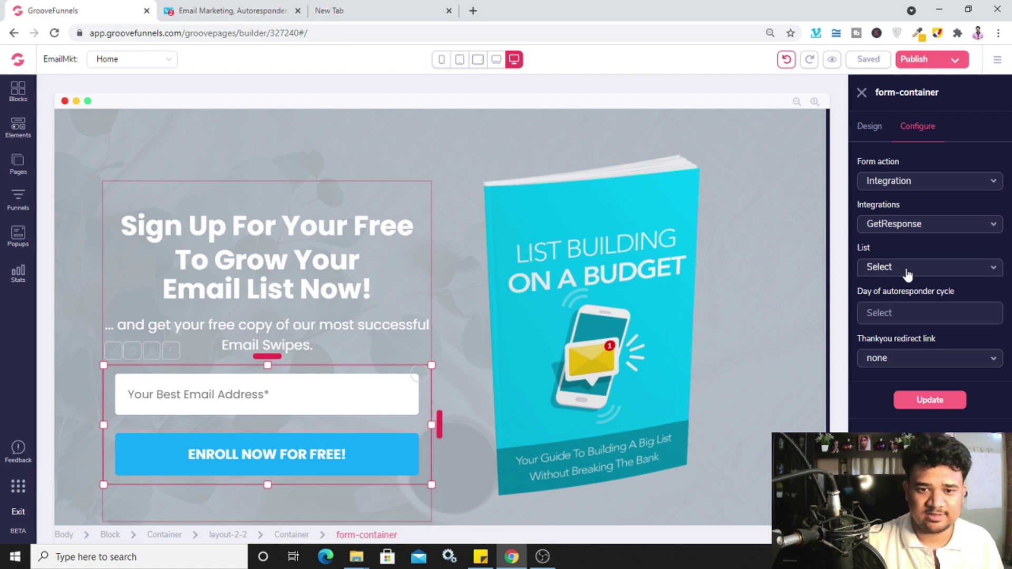
Choose the email_tutorial_2021 list with autoresponder cycle day 0
left_click(907, 270)
scroll(901, 312, "down", 3)
scroll(902, 312, "up", 2)
scroll(902, 312, "down", 2)
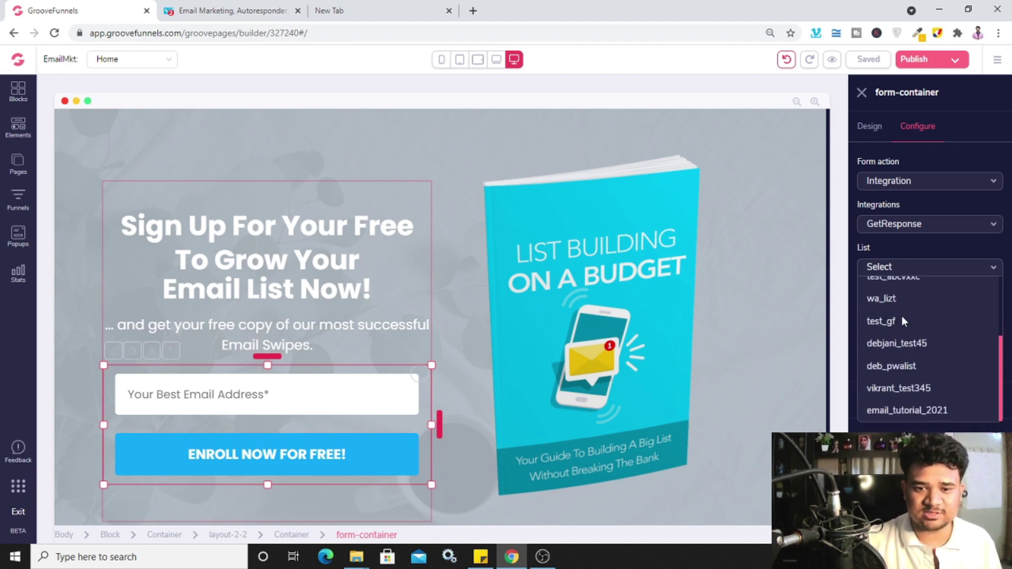
left_click(913, 414)
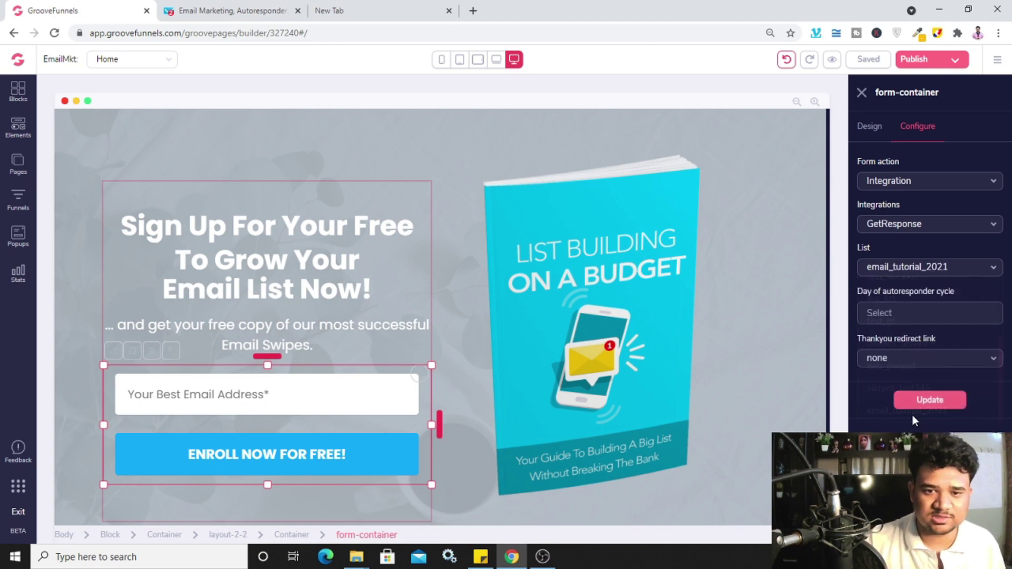
left_click(916, 318)
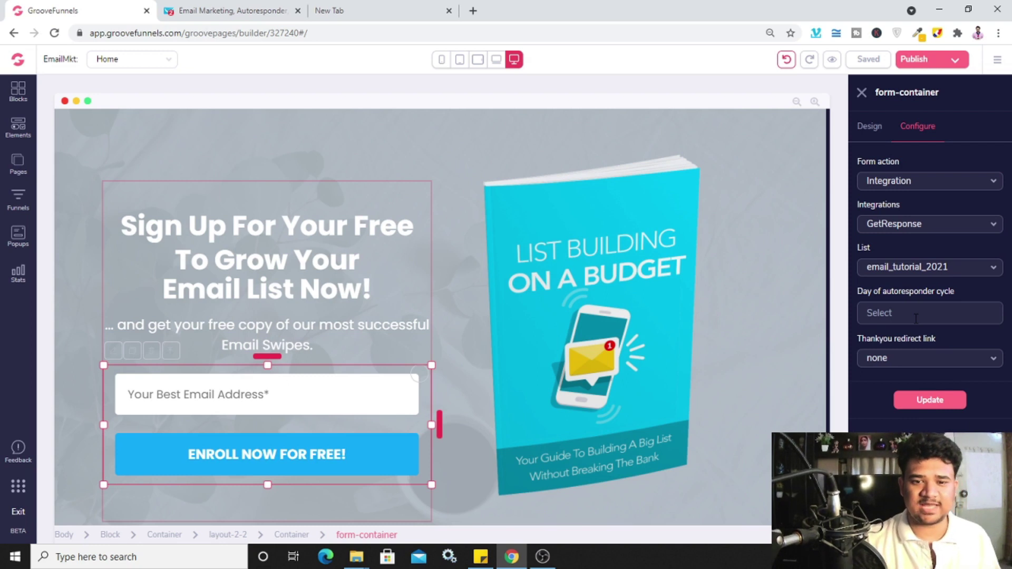
type("0")
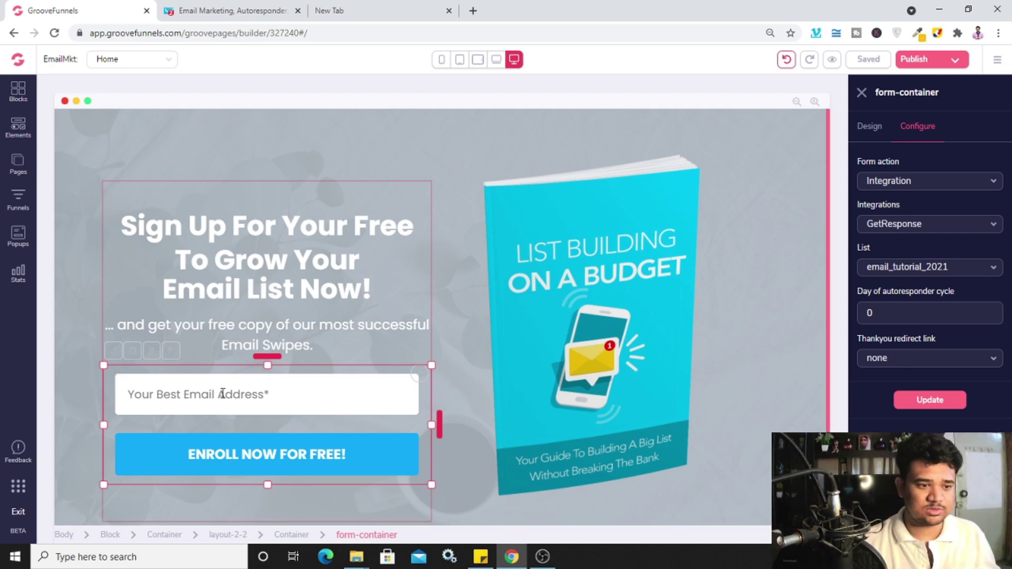
Redirect form signups to the TY page and save the form configuration
left_click(980, 361)
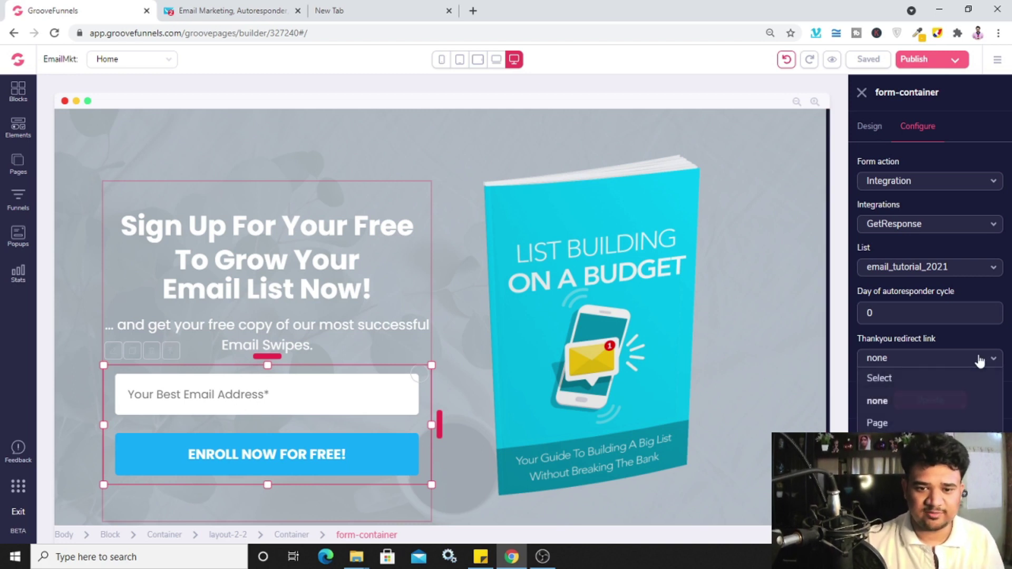
left_click(880, 423)
left_click(911, 403)
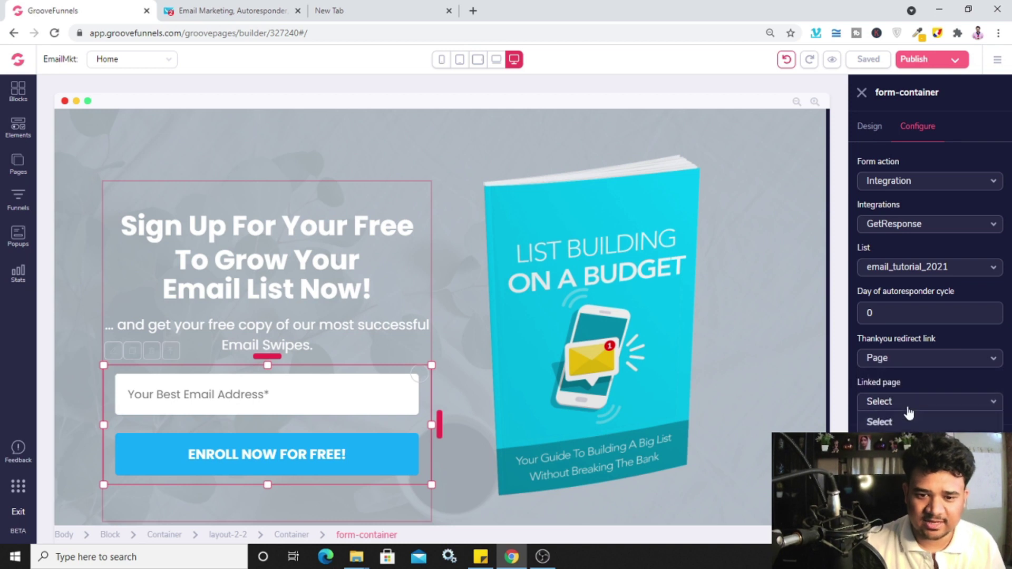
left_click(879, 443)
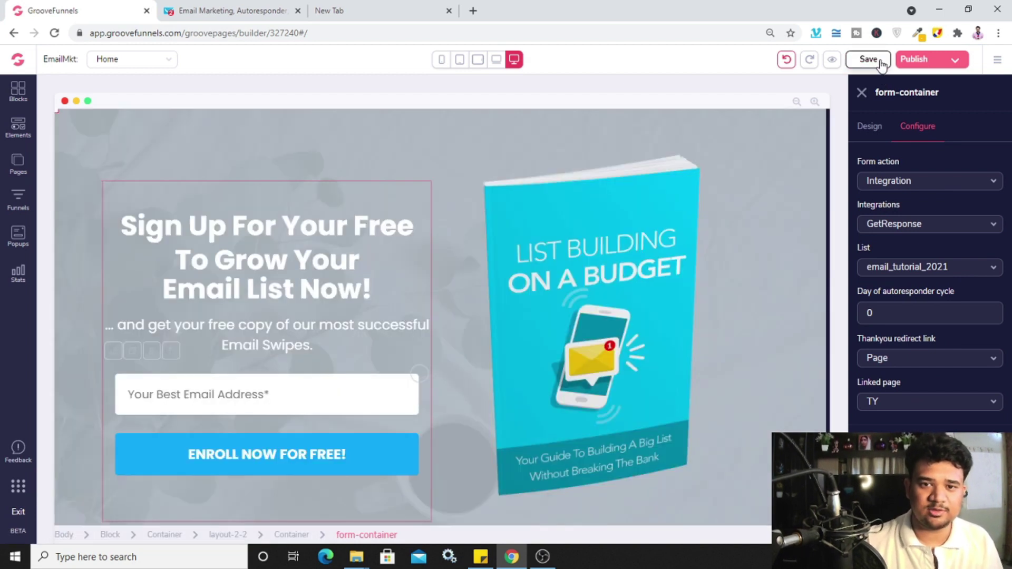
left_click(879, 60)
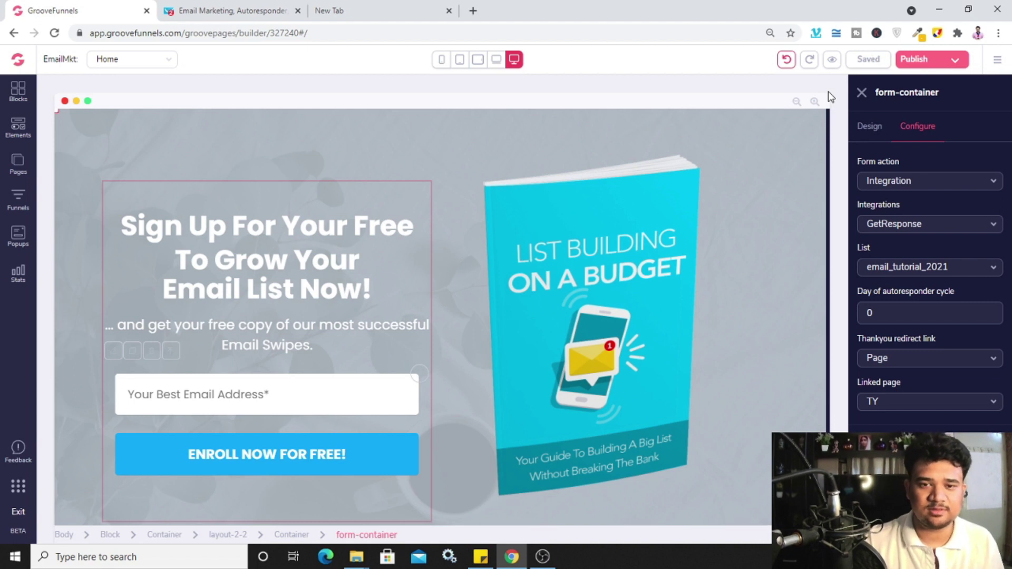
left_click(924, 64)
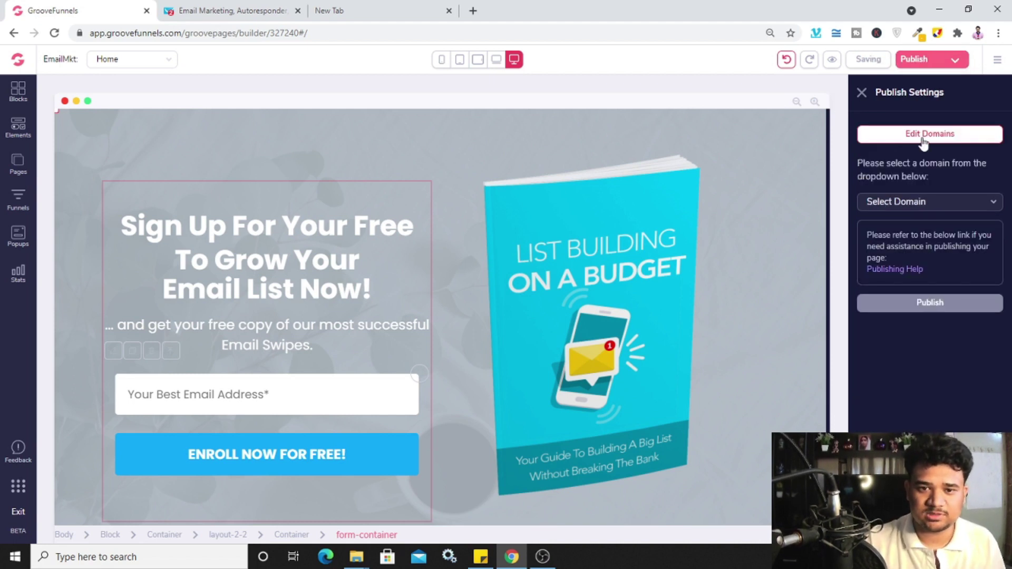
Publish to the account's groovepages.com domain in folder emailmkt and open the live page
left_click(919, 203)
left_click(910, 243)
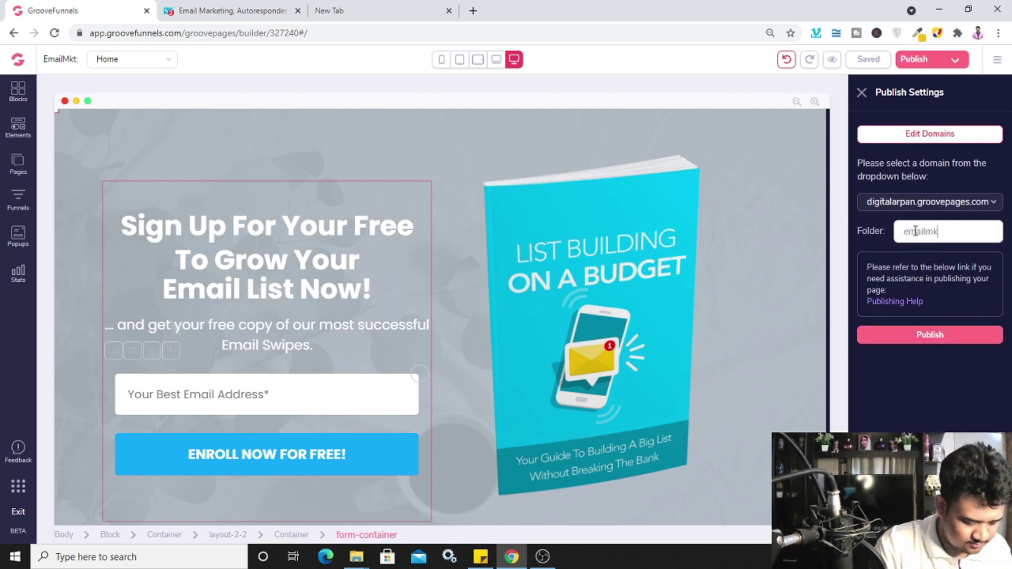
left_click(955, 335)
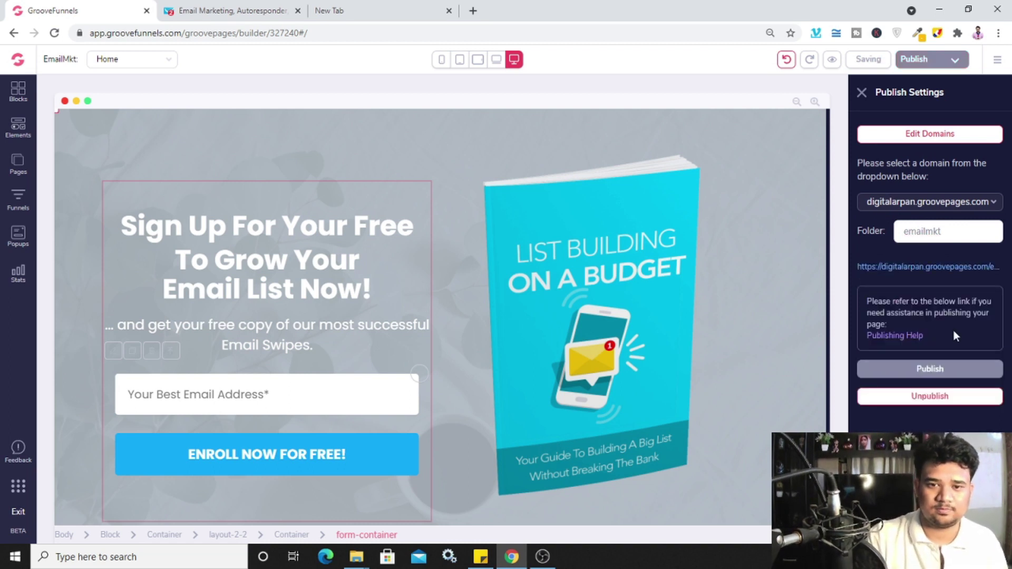
left_click(903, 268)
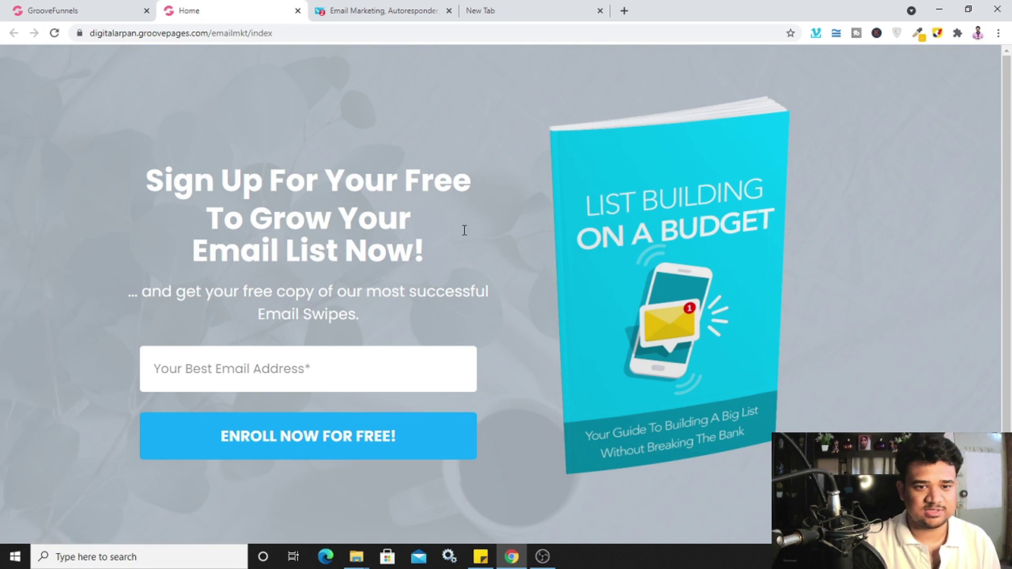
Submit a test e-mail address on the live opt-in form, then check GetResponse's contact lists
left_click(308, 364)
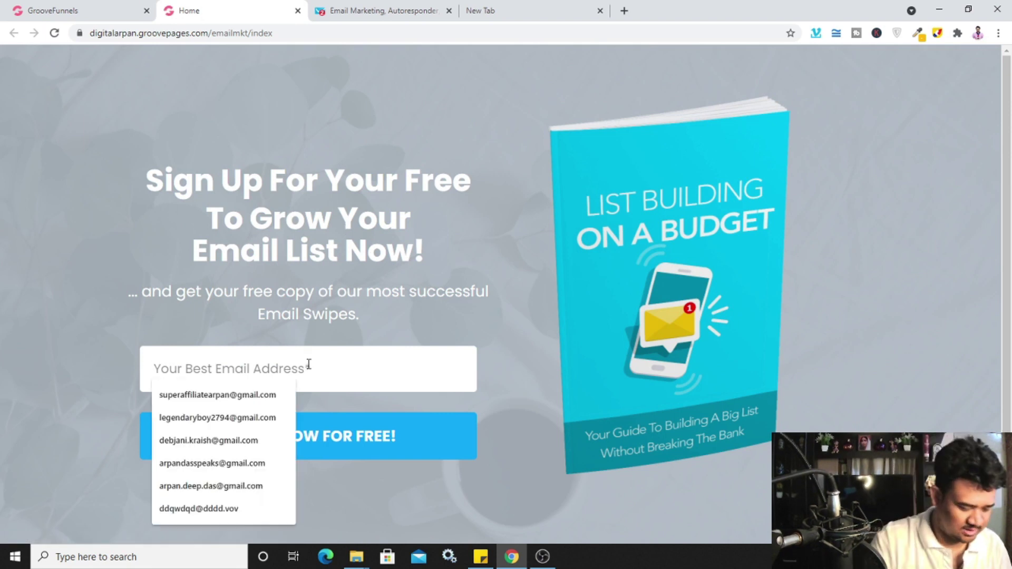
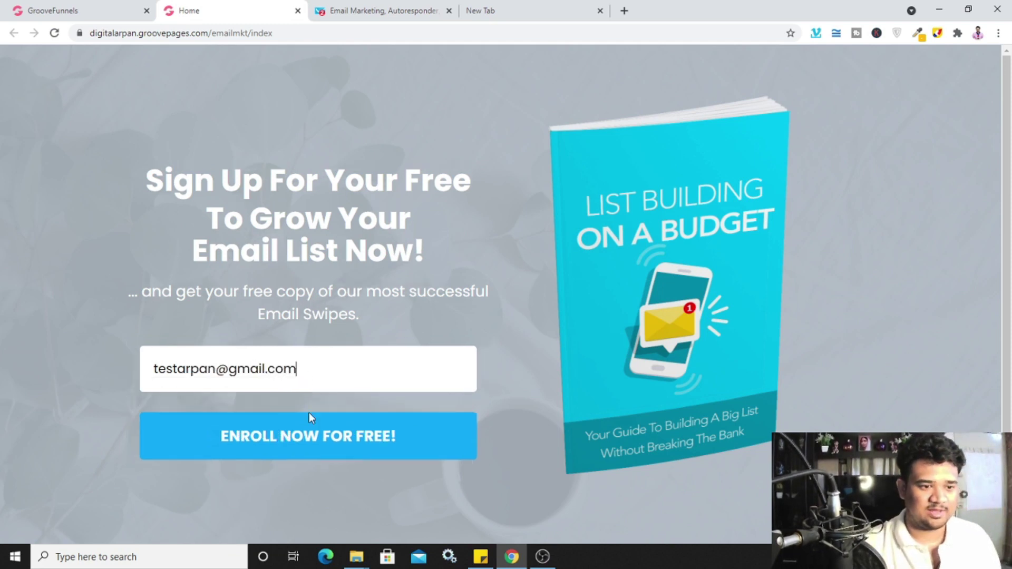
left_click(292, 444)
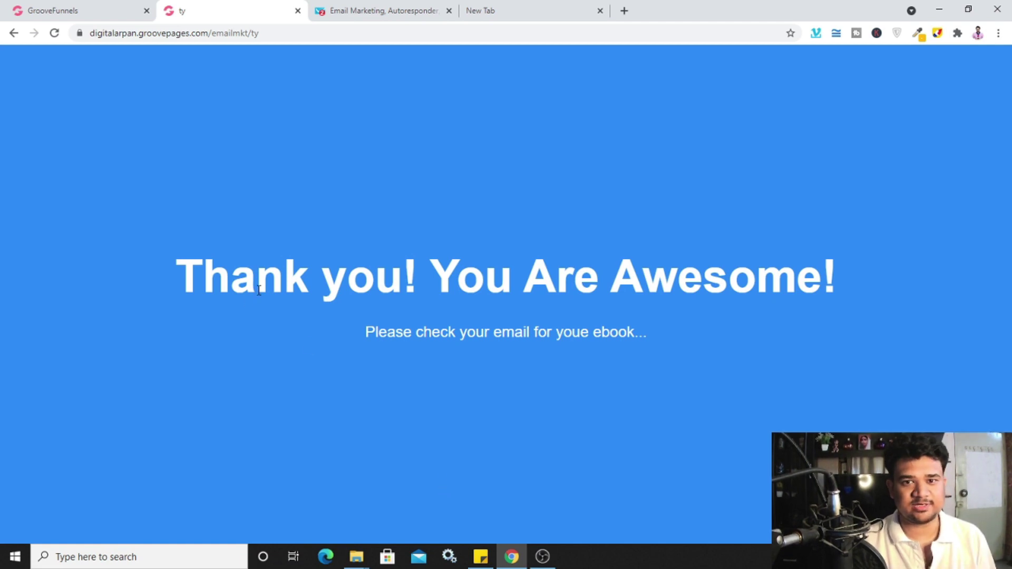
left_click(403, 11)
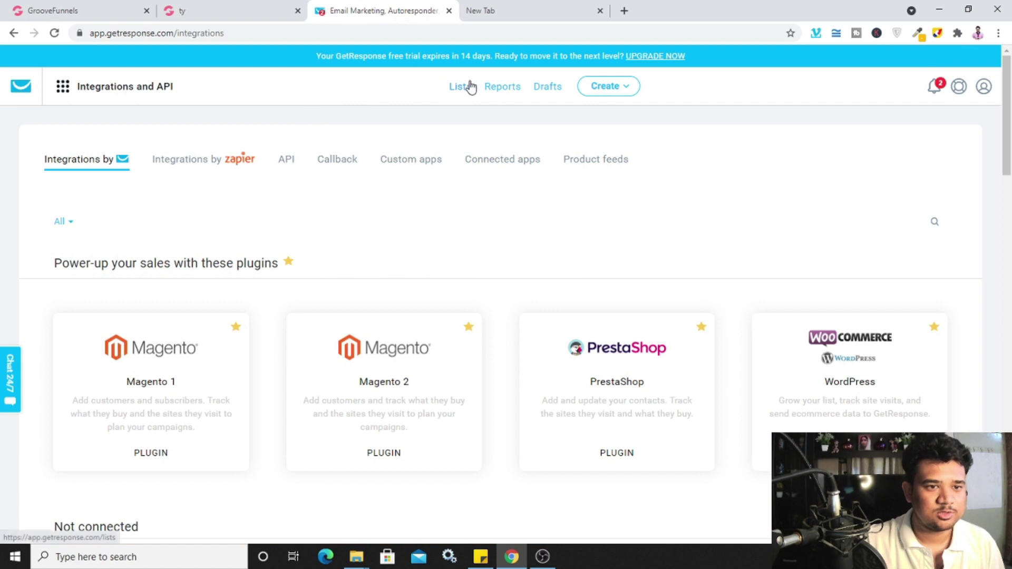
left_click(467, 87)
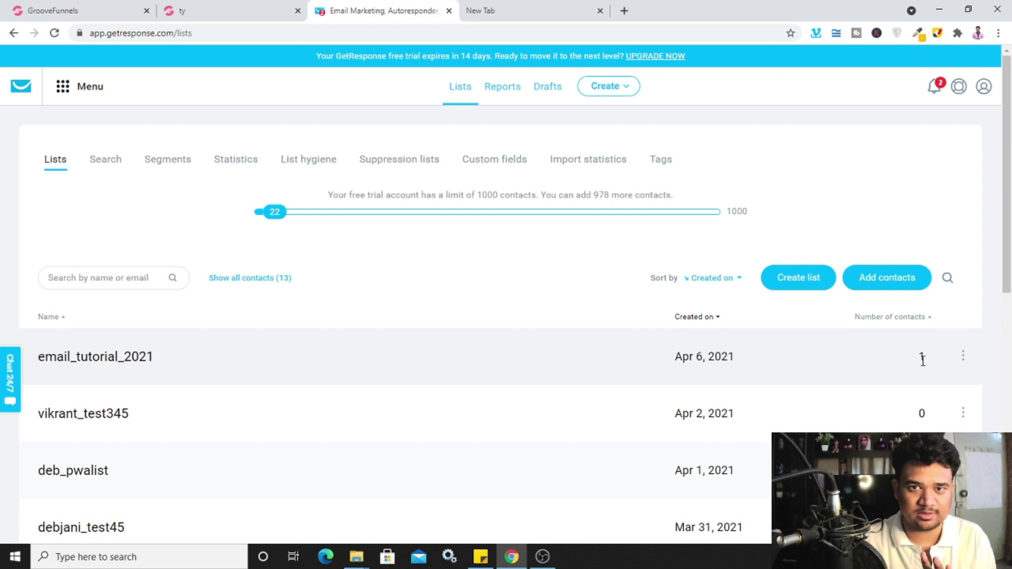
Open the email_tutorial_2021 list's contacts, which shows 1 contact
left_click(133, 361)
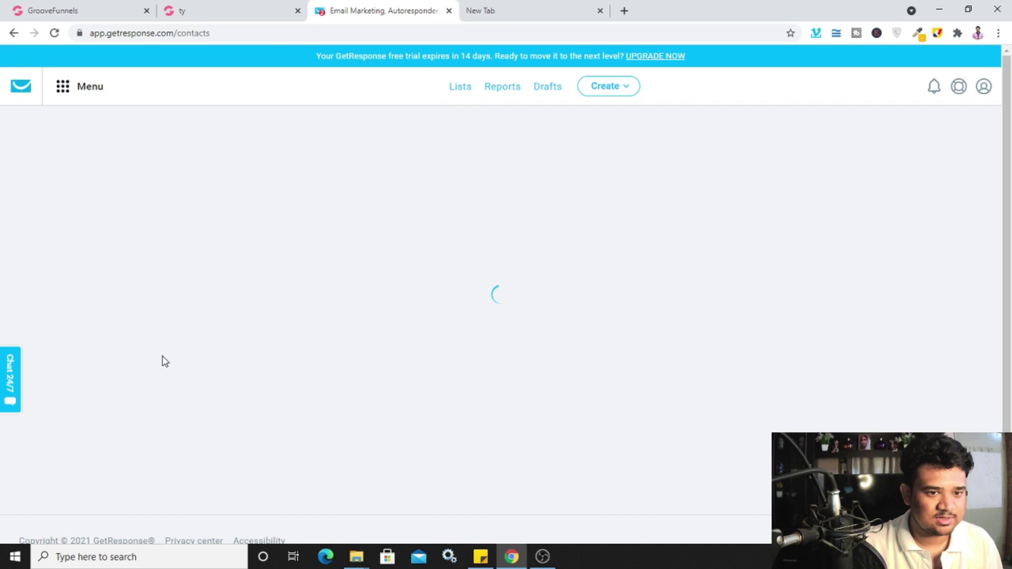